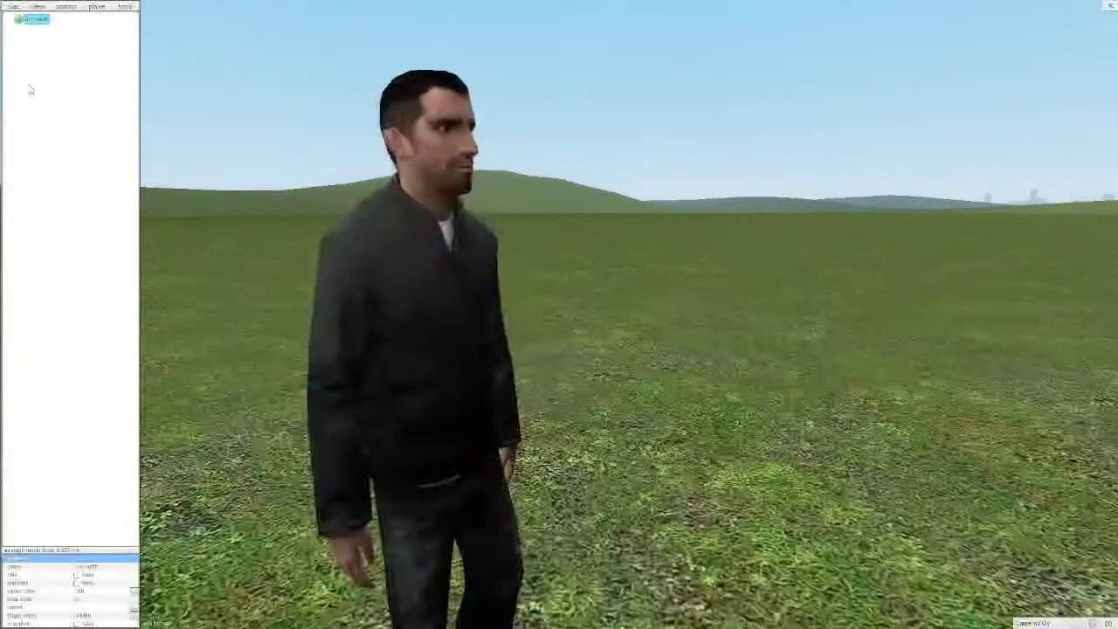
Add a model part to the outfit and set its model to models/hunter/plates/plate.mdl.
{"action": "left_click", "coordinate": [34, 19]}
{"action": "right_click", "coordinate": [33, 25]}
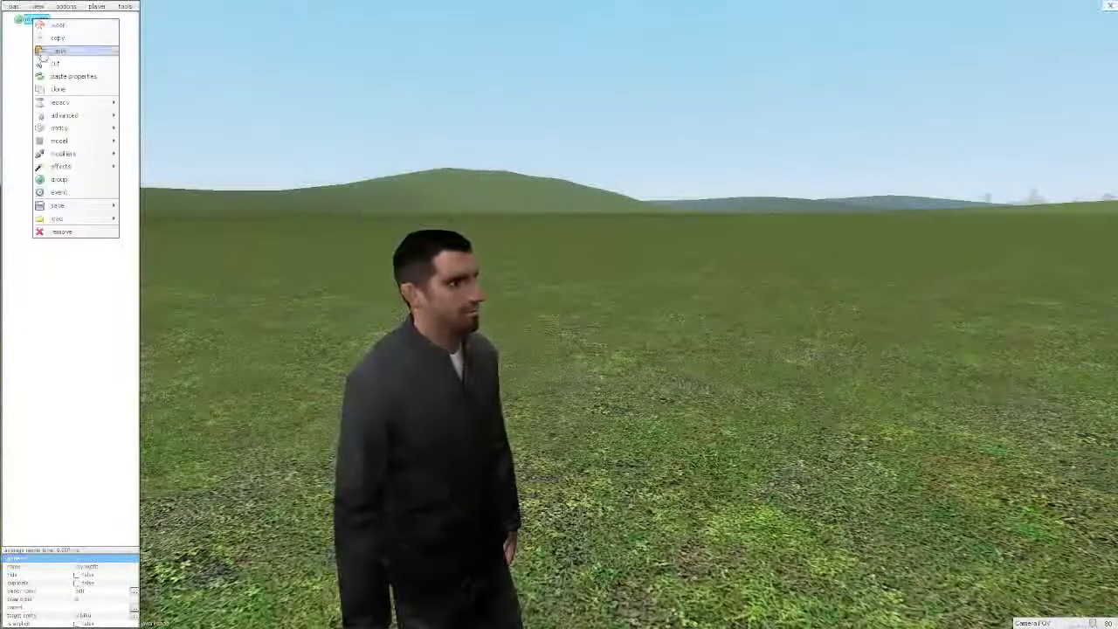
{"action": "mouse_move", "coordinate": [63, 144]}
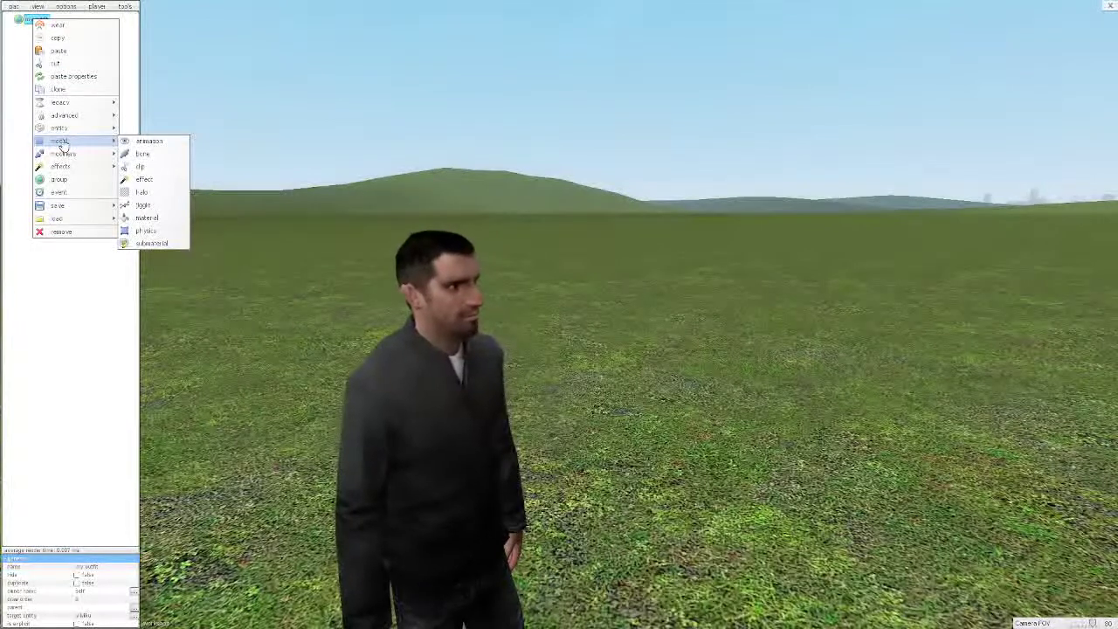
{"action": "left_click", "coordinate": [61, 141]}
{"action": "left_click", "coordinate": [133, 356]}
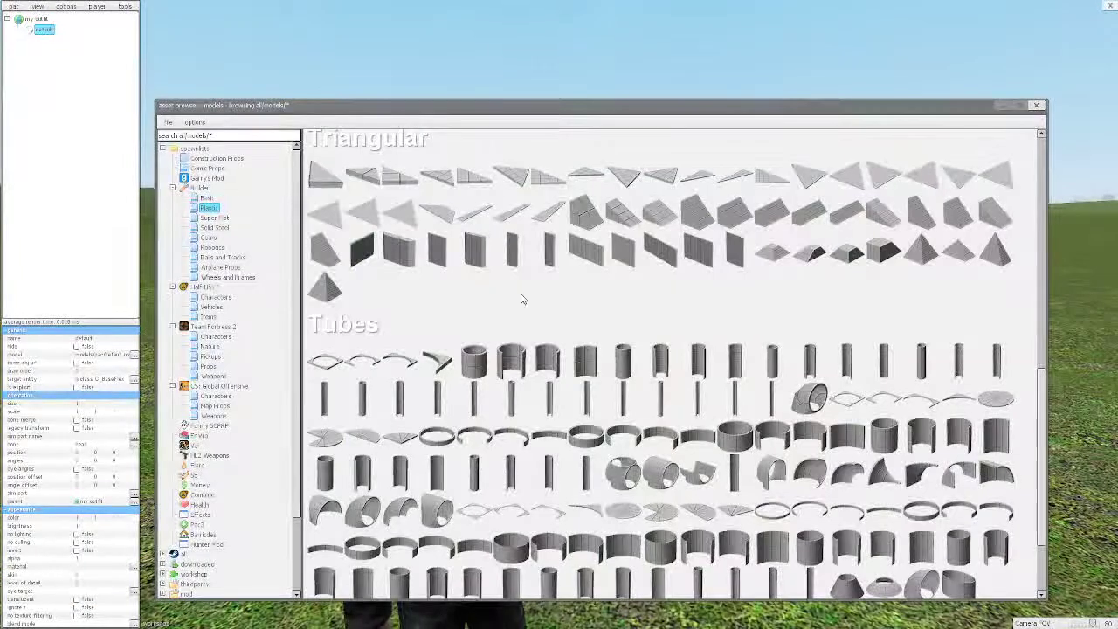
{"action": "scroll", "coordinate": [520, 299], "scroll_direction": "up", "scroll_amount": 5}
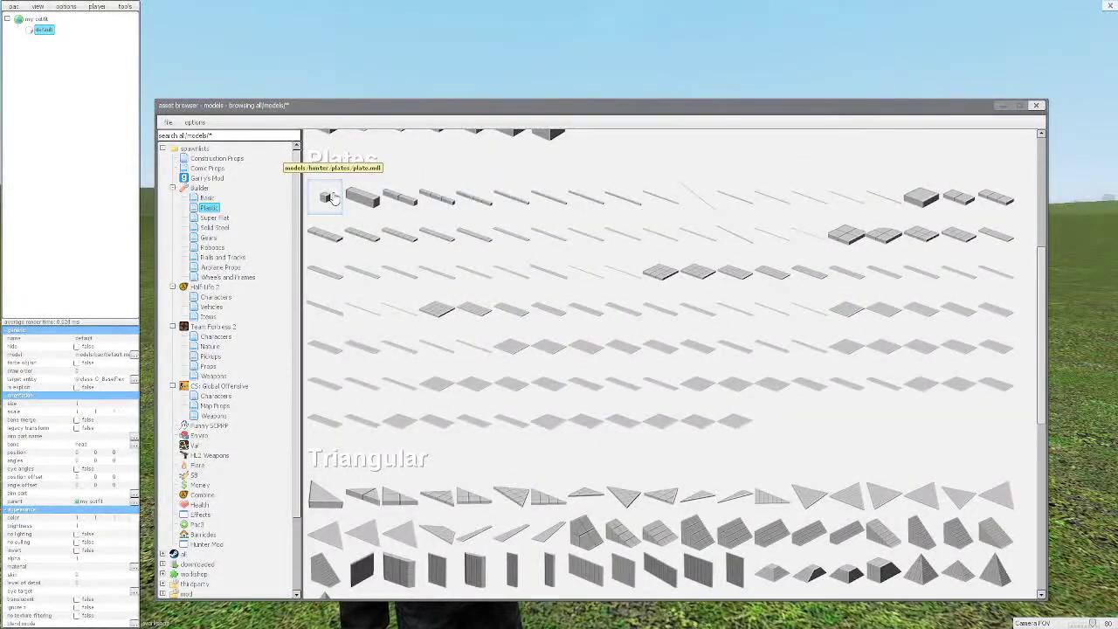
{"action": "left_click", "coordinate": [1036, 104]}
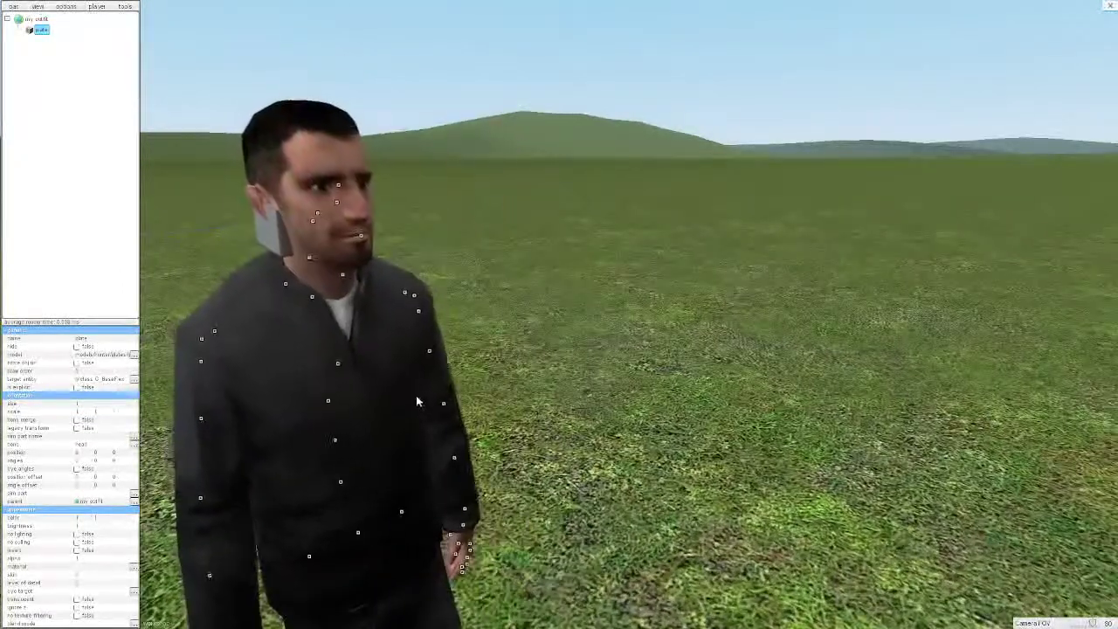
Attach the plate to the chest bone and move it forward until it sits in front of the character's chest.
{"action": "left_click", "coordinate": [341, 373]}
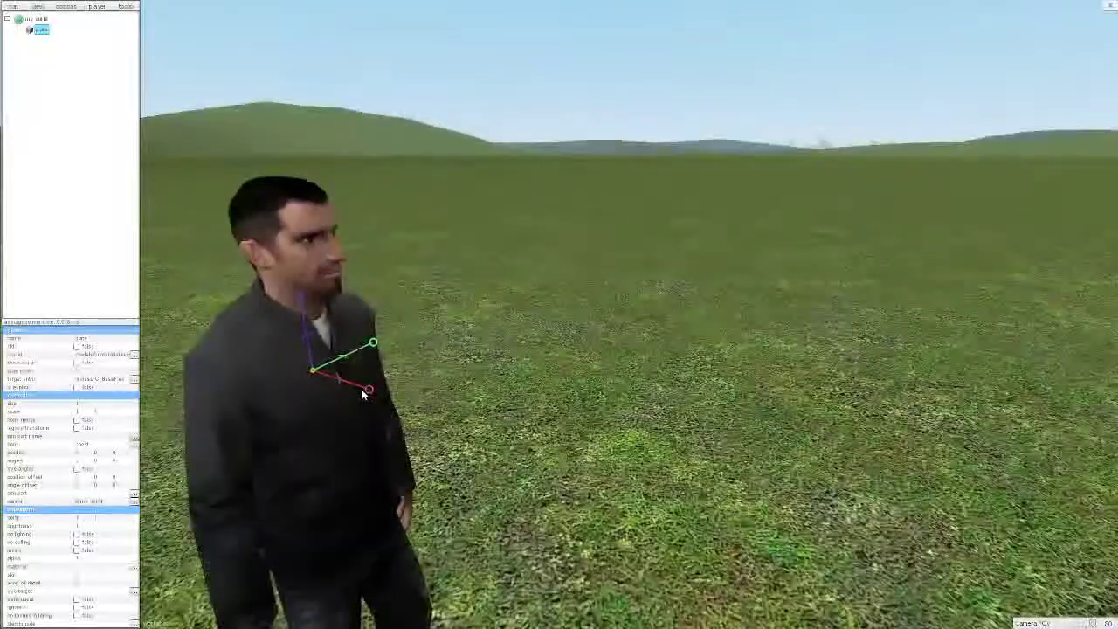
{"action": "left_click_drag", "start_coordinate": [403, 405], "coordinate": [414, 408]}
{"action": "key", "text": "w"}
{"action": "mouse_move", "coordinate": [339, 431]}
{"action": "left_mouse_down"}
{"action": "mouse_move", "coordinate": [327, 474]}
{"action": "mouse_move", "coordinate": [332, 447]}
{"action": "left_mouse_up"}
{"action": "key", "text": "s"}
Leave and reopen the editor to check how the chest plate behaves when the character looks around.
{"action": "key", "text": "ctrl+e"}
{"action": "key", "text": "ctrl+e"}
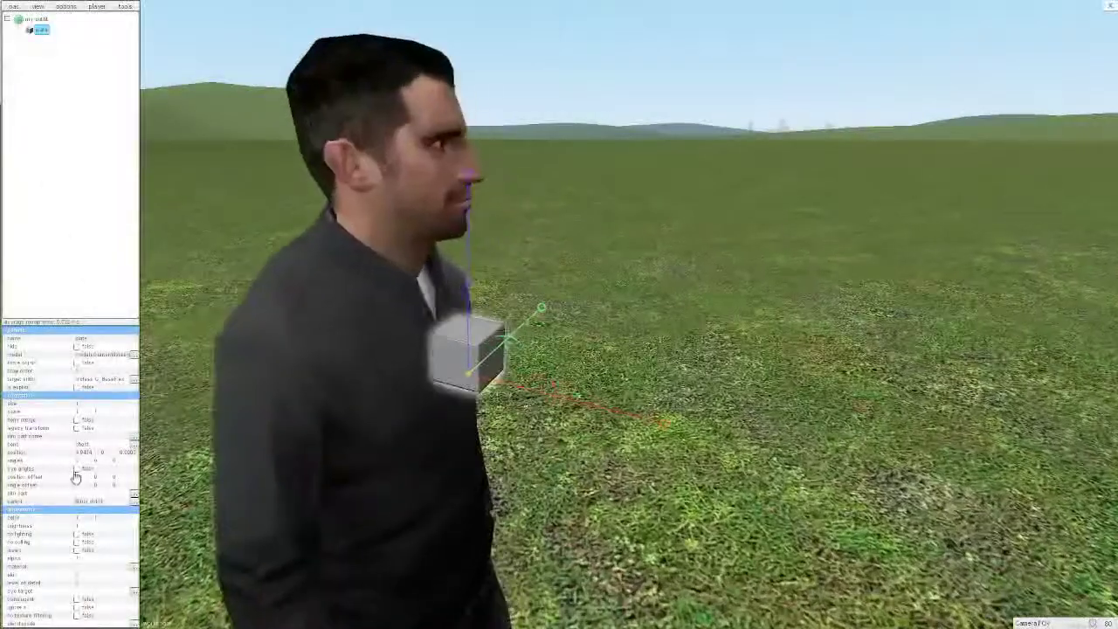
{"action": "key", "text": "ctrl+e"}
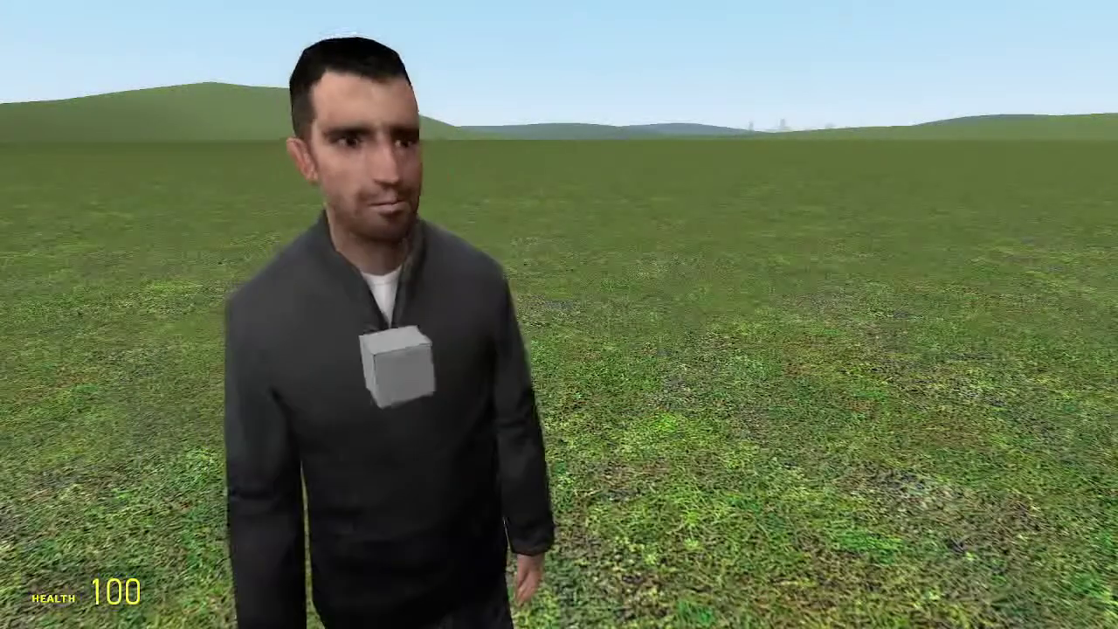
{"action": "key", "text": "ctrl+e"}
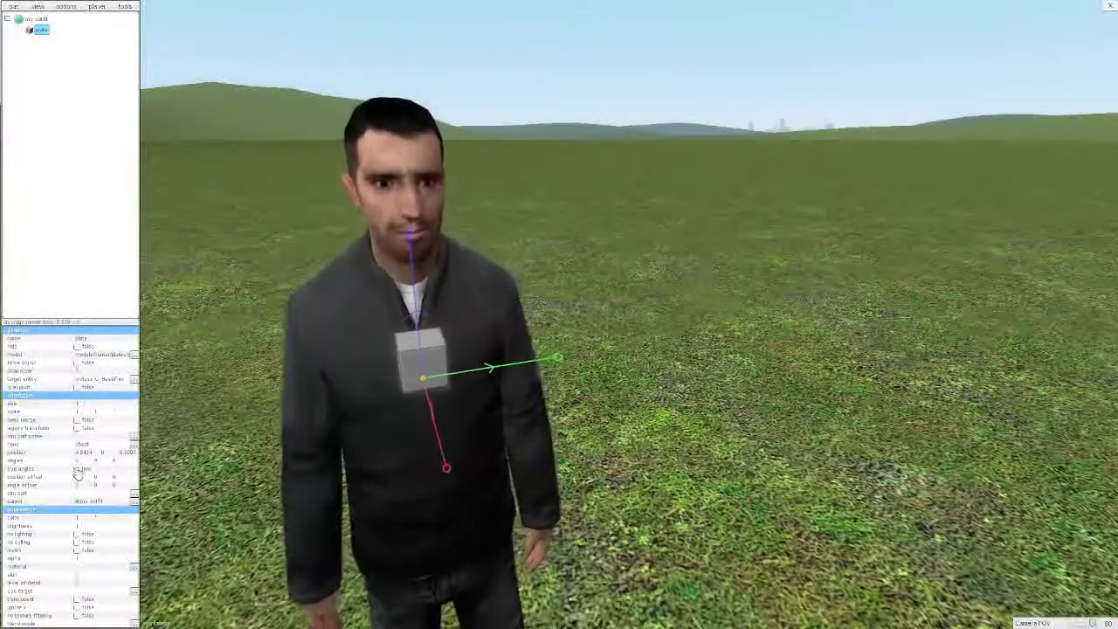
{"action": "key", "text": "ctrl+e"}
{"action": "key", "text": "ctrl+e"}
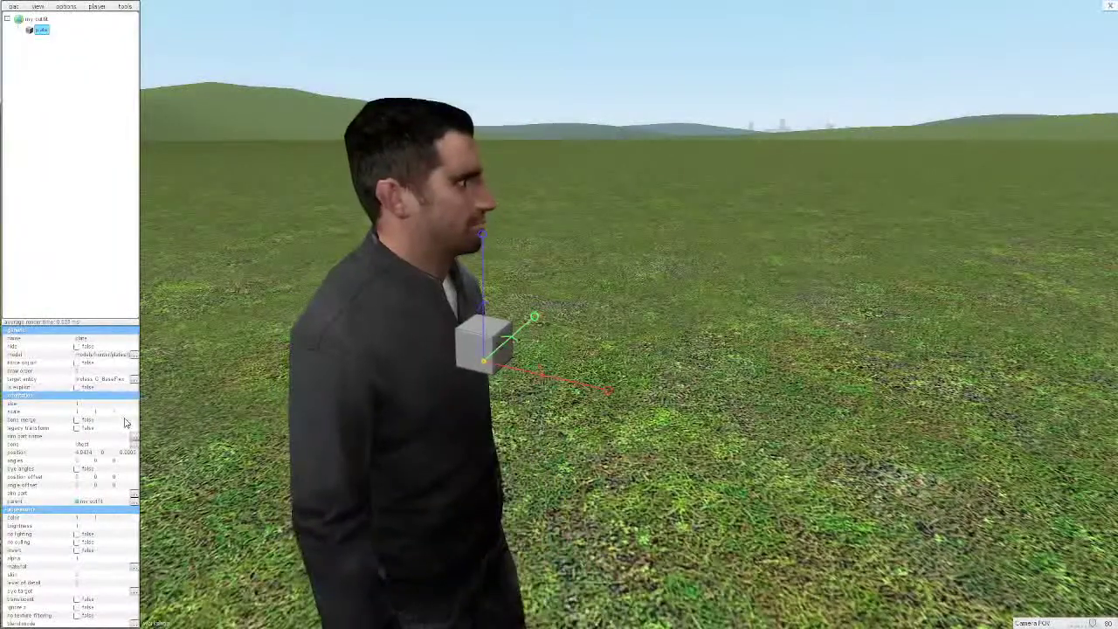
Stretch the plate into a long beam by raising its Z scale to about 12.6.
{"action": "left_click_drag", "start_coordinate": [129, 385], "coordinate": [131, 342]}
{"action": "left_click_drag", "start_coordinate": [454, 418], "coordinate": [449, 452]}
{"action": "key", "text": "s"}
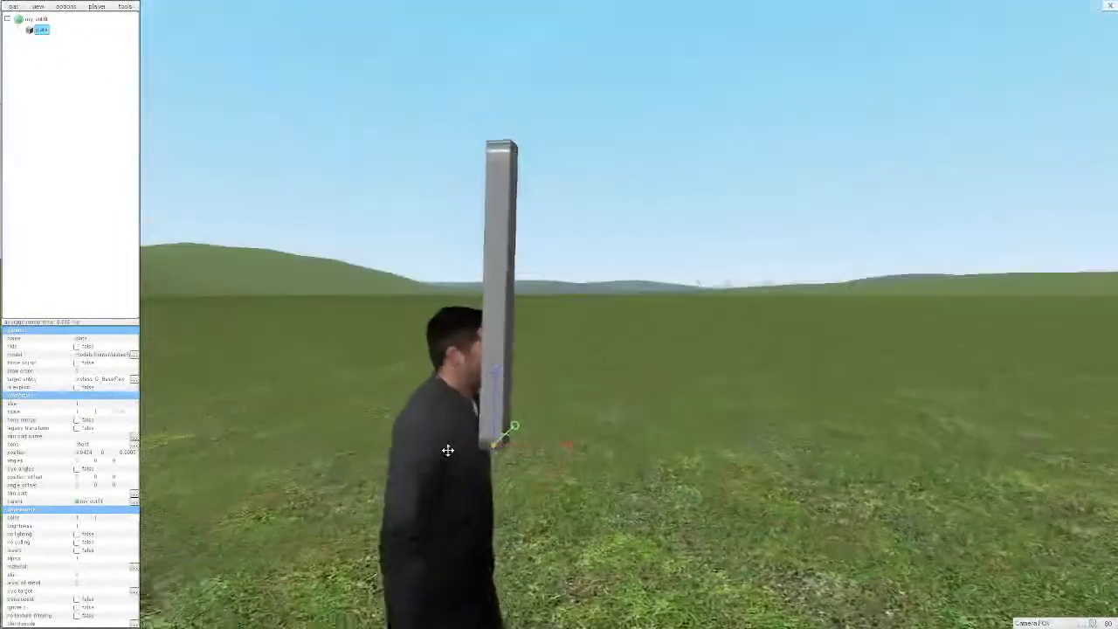
{"action": "key", "text": "ctrl+e"}
{"action": "key", "text": "ctrl+e"}
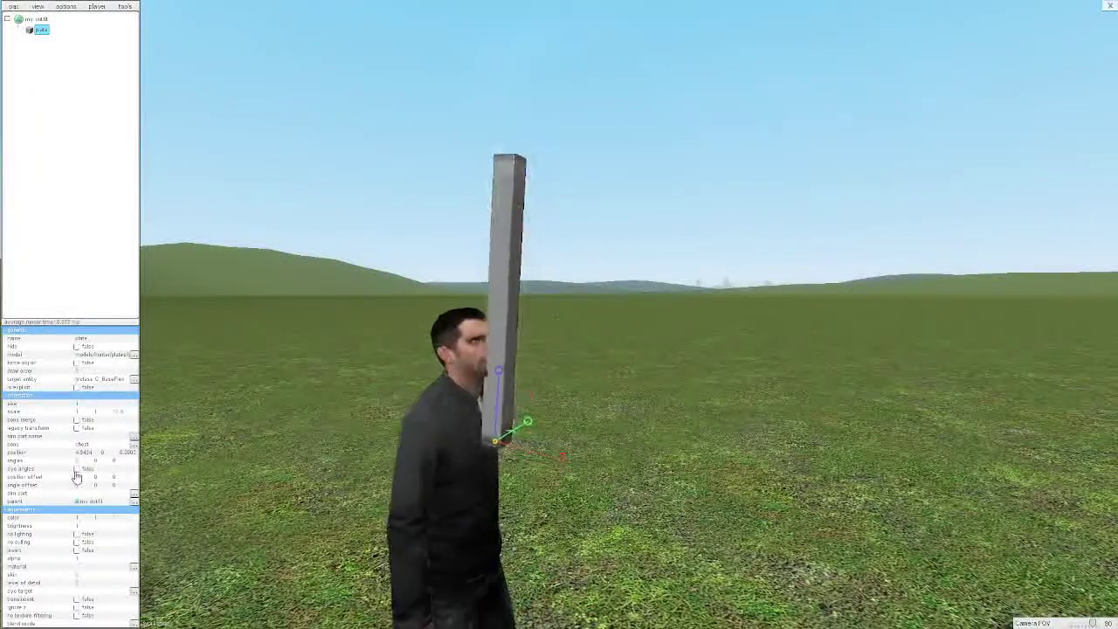
Enable eye angles for the plate and test how the beam follows the character's view direction.
{"action": "key", "text": "ctrl+e"}
{"action": "key", "text": "ctrl+e"}
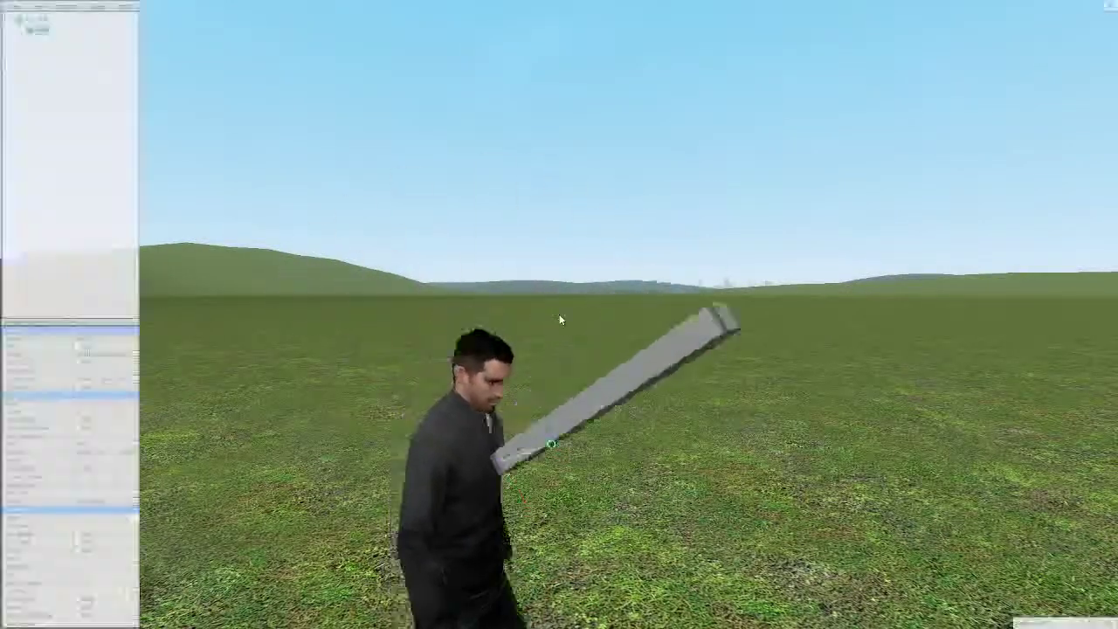
{"action": "key", "text": "ctrl+e"}
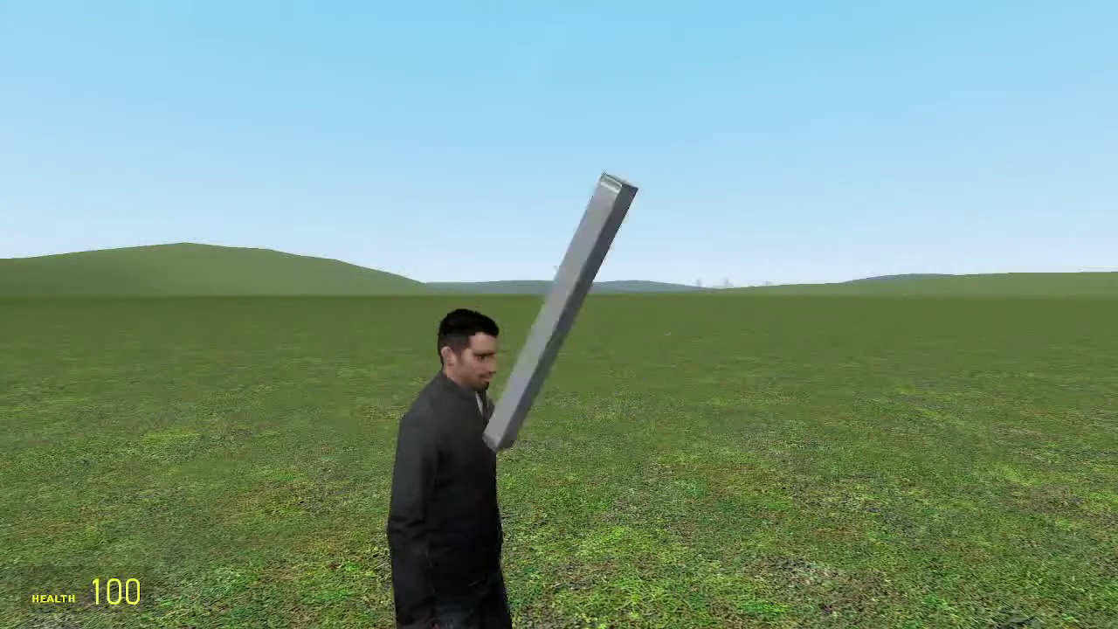
{"action": "key", "text": "ctrl+e"}
Set the first angle offset of the plate to 90 so the beam points forward from the chest.
{"action": "left_click_drag", "start_coordinate": [561, 319], "coordinate": [562, 333]}
{"action": "key", "text": "w"}
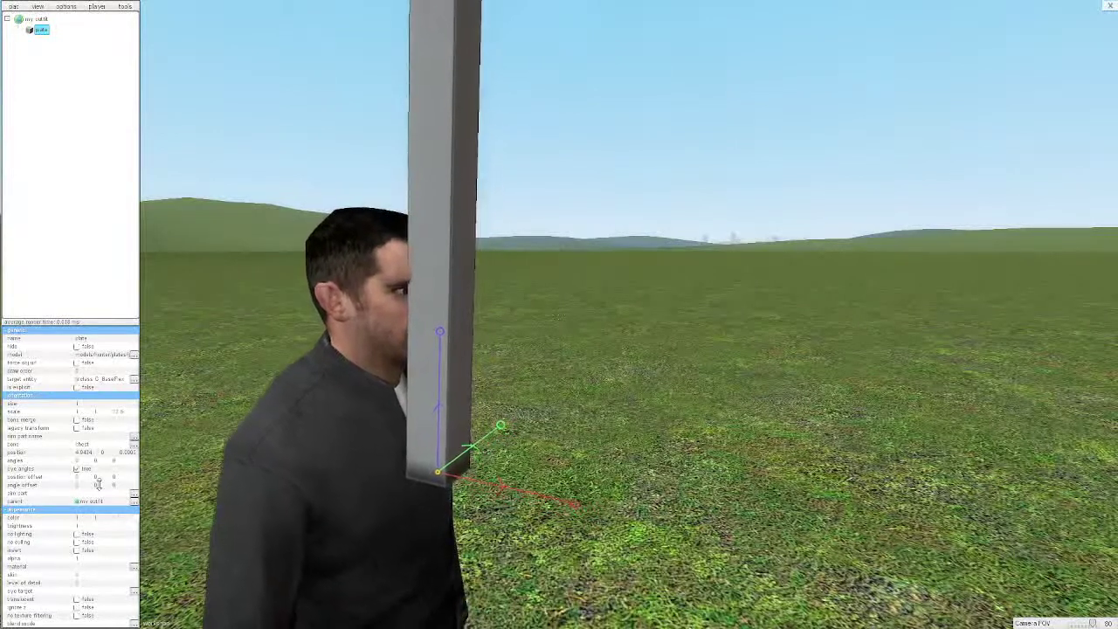
{"action": "left_click_drag", "start_coordinate": [79, 485], "coordinate": [110, 597]}
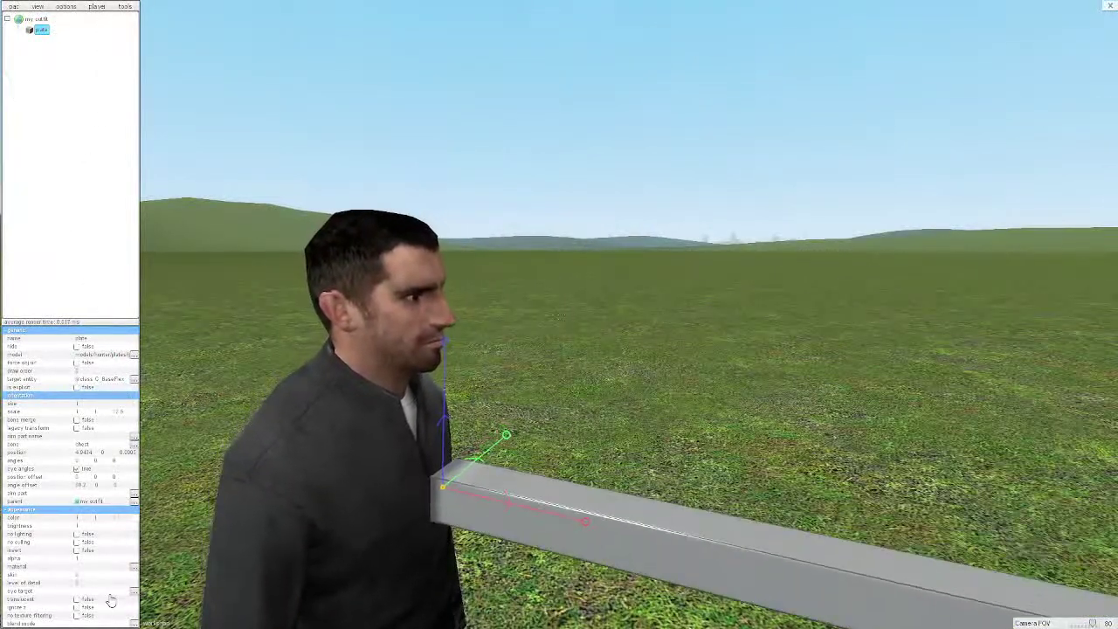
{"action": "double_click", "coordinate": [82, 485]}
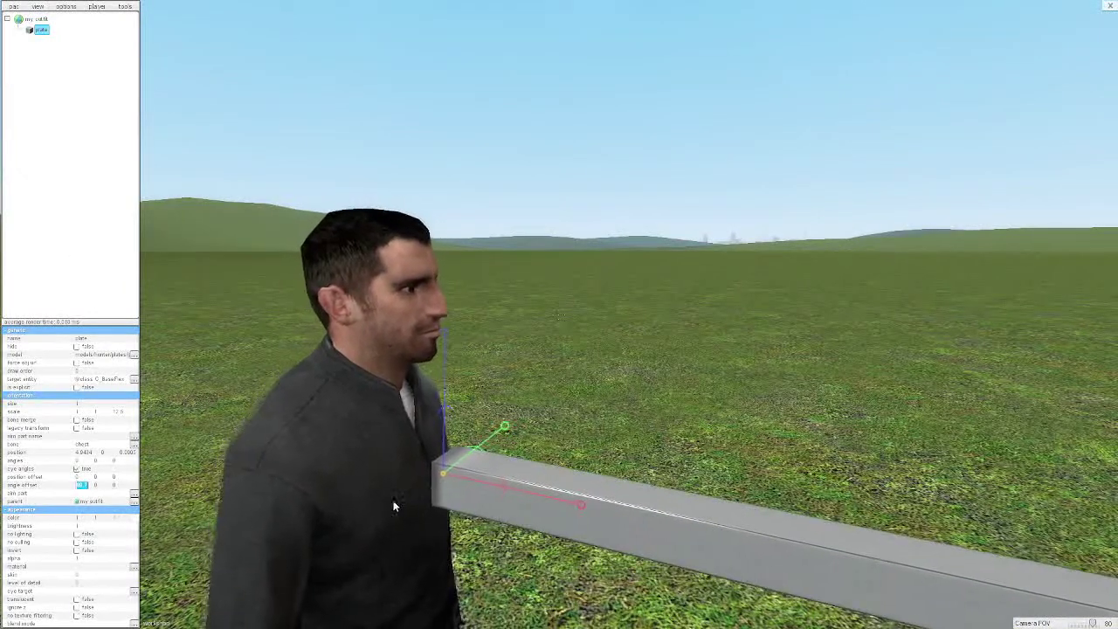
{"action": "left_click_drag", "start_coordinate": [449, 563], "coordinate": [466, 540]}
{"action": "key", "text": "s"}
Preview the forward-pointing beam in game and flatten the plate by reducing its Z scale to 0.1.
{"action": "key", "text": "ctrl+e"}
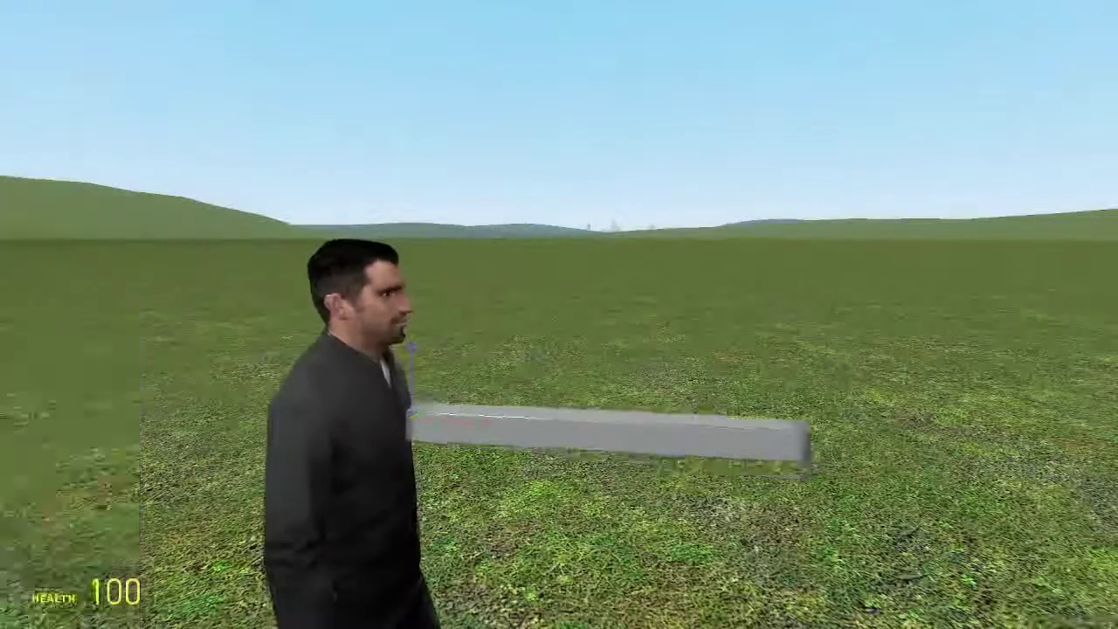
{"action": "key", "text": "ctrl+e"}
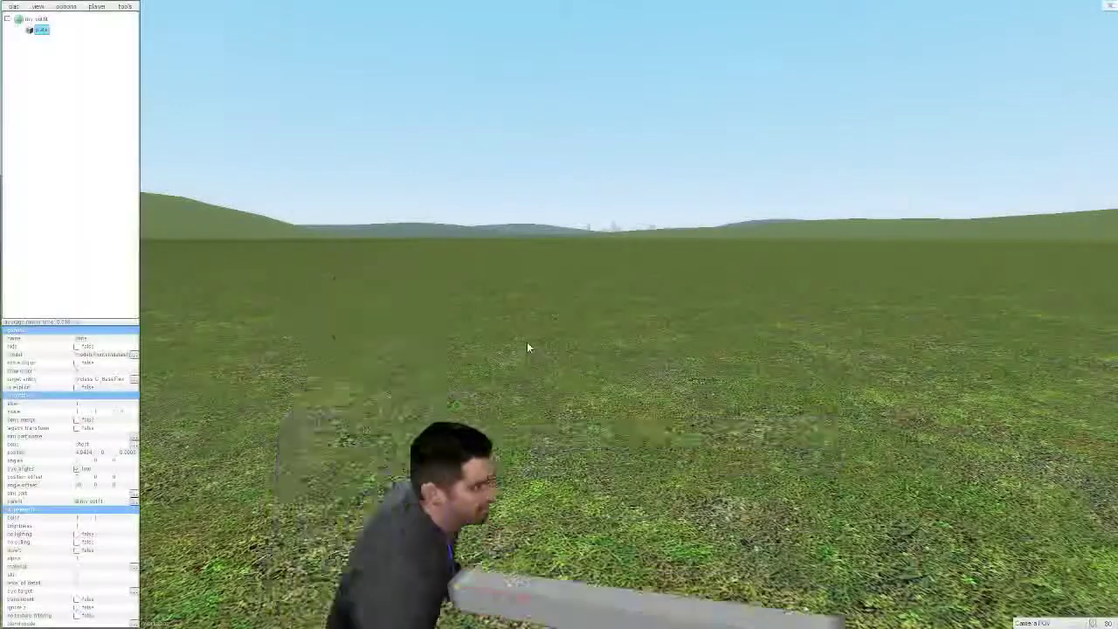
{"action": "left_click_drag", "start_coordinate": [117, 411], "coordinate": [129, 487]}
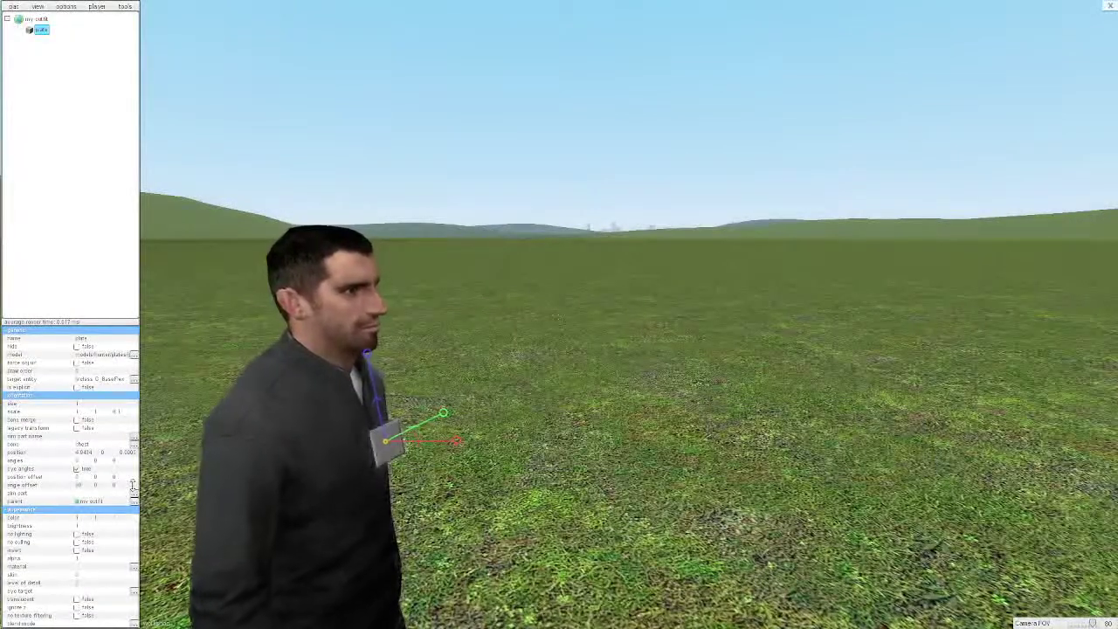
Add a second model part to the outfit and give it a flat circle model from the Plastic list's Tubes section.
{"action": "right_click", "coordinate": [38, 19]}
{"action": "left_click", "coordinate": [61, 144]}
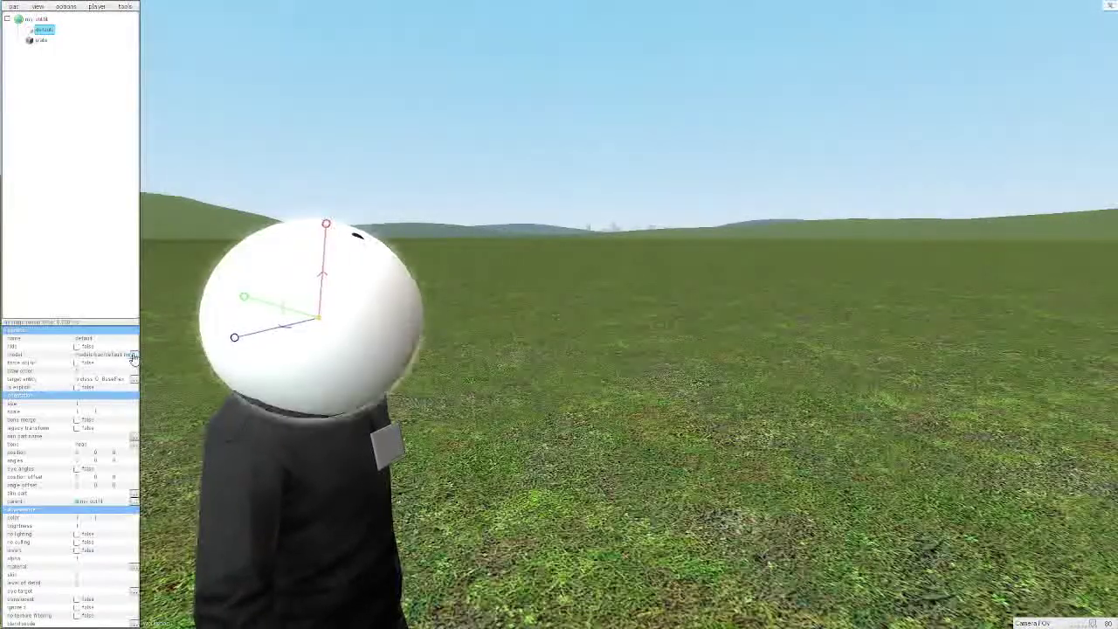
{"action": "left_click", "coordinate": [133, 356]}
{"action": "scroll", "coordinate": [646, 446], "scroll_direction": "down", "scroll_amount": 5}
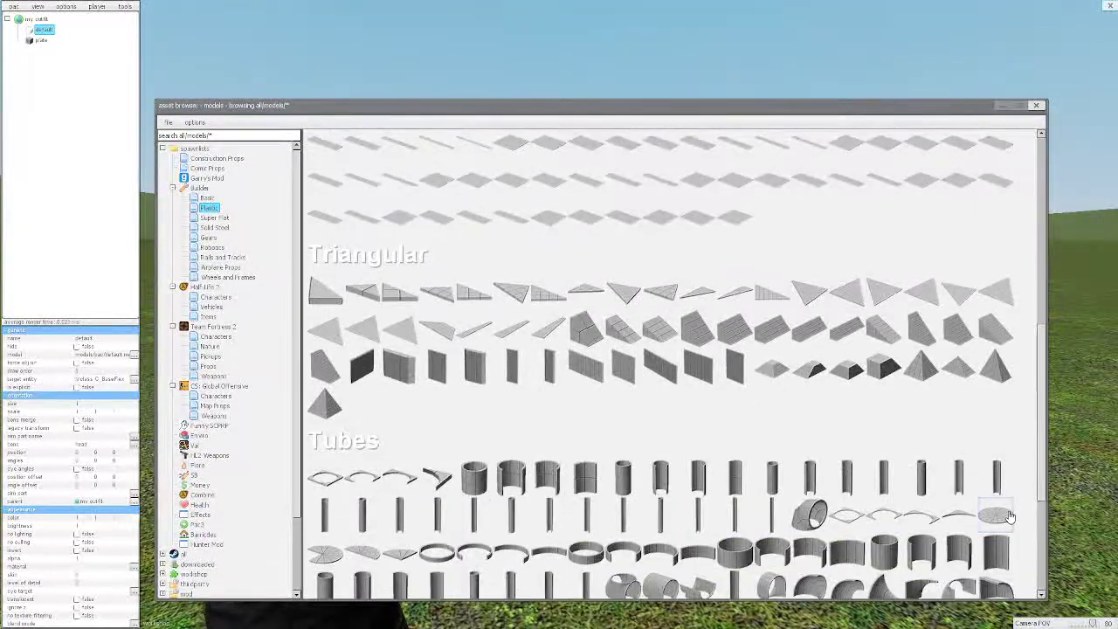
{"action": "left_click", "coordinate": [1010, 516]}
{"action": "left_click", "coordinate": [1036, 105]}
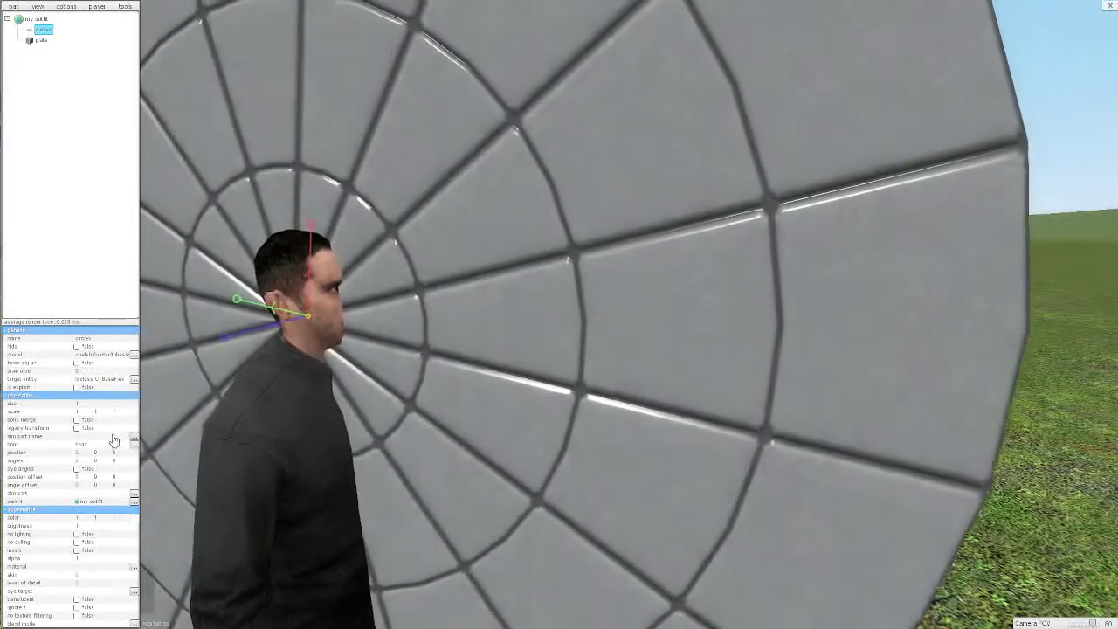
Attach the circle to the chest bone, move it in front of the chest and rotate it upright to face forward.
{"action": "left_click", "coordinate": [114, 443]}
{"action": "left_click", "coordinate": [327, 427]}
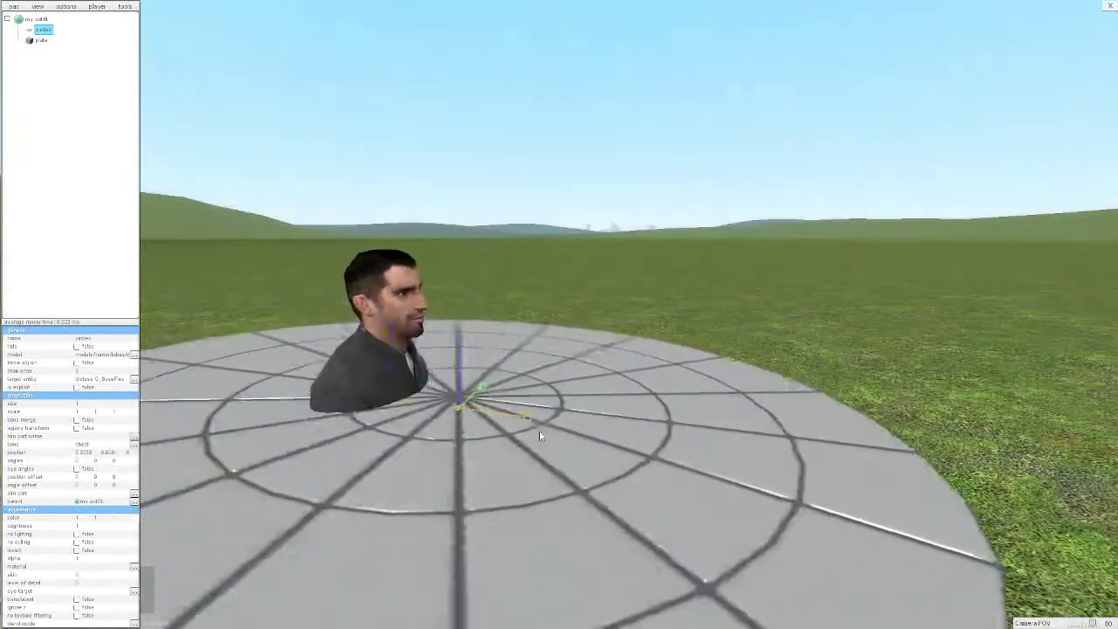
{"action": "left_click_drag", "start_coordinate": [539, 432], "coordinate": [486, 486]}
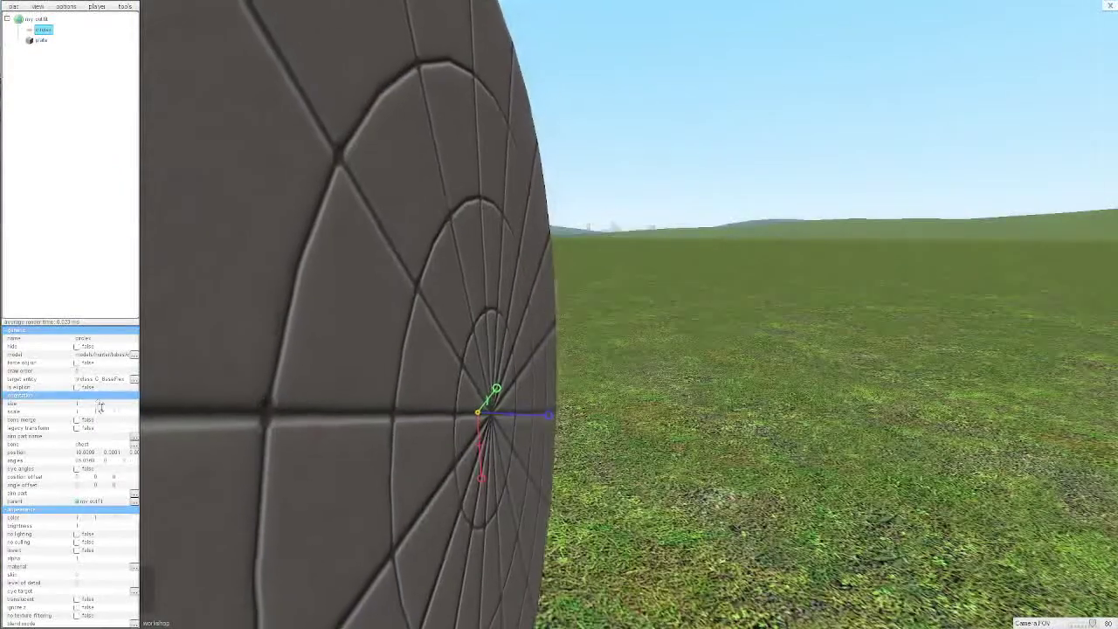
Reduce the circle's size to 0.05 and stretch its Z scale until it forms a long cylinder.
{"action": "left_click_drag", "start_coordinate": [101, 408], "coordinate": [91, 411]}
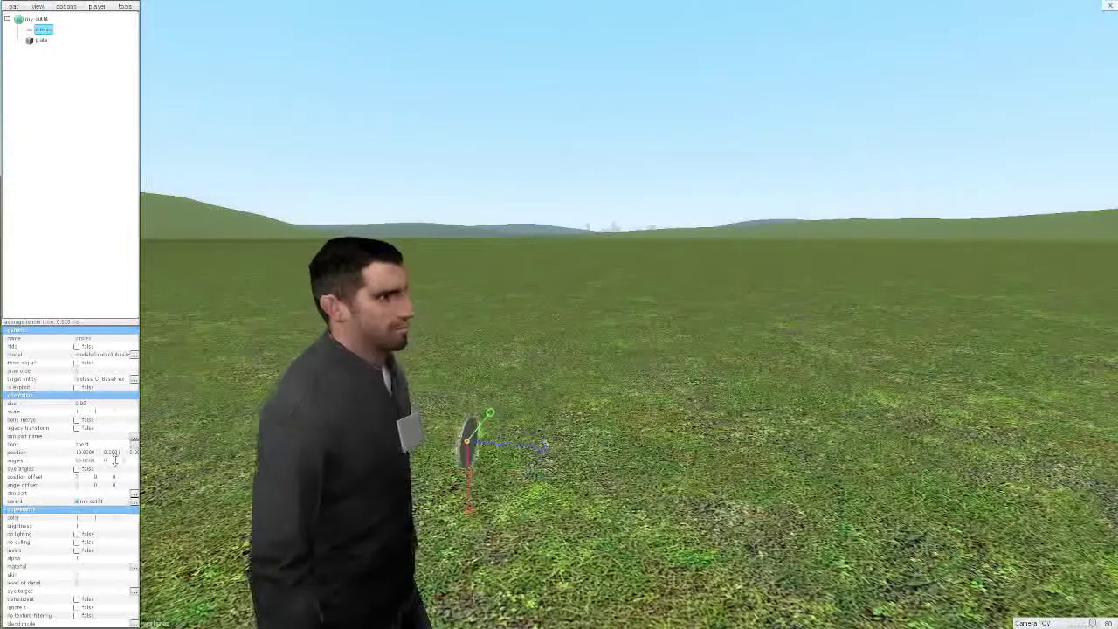
{"action": "left_click_drag", "start_coordinate": [119, 414], "coordinate": [609, 448]}
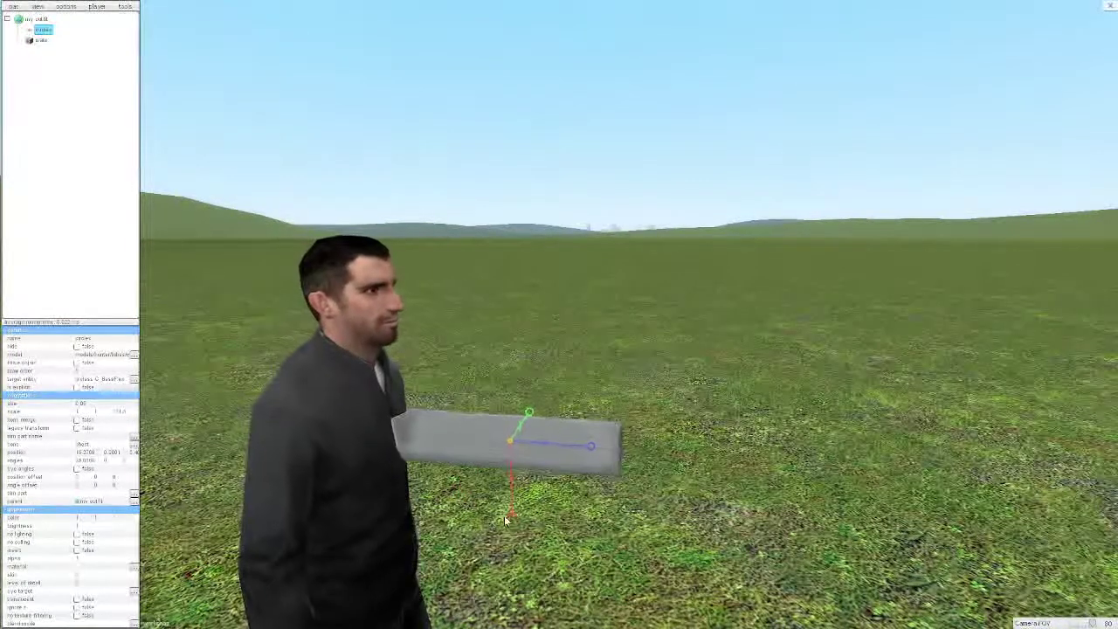
Move the cylinder forward along its length so it floats clear of the chest plate.
{"action": "left_click_drag", "start_coordinate": [505, 520], "coordinate": [532, 505]}
{"action": "key", "text": "a"}
{"action": "key", "text": "w"}
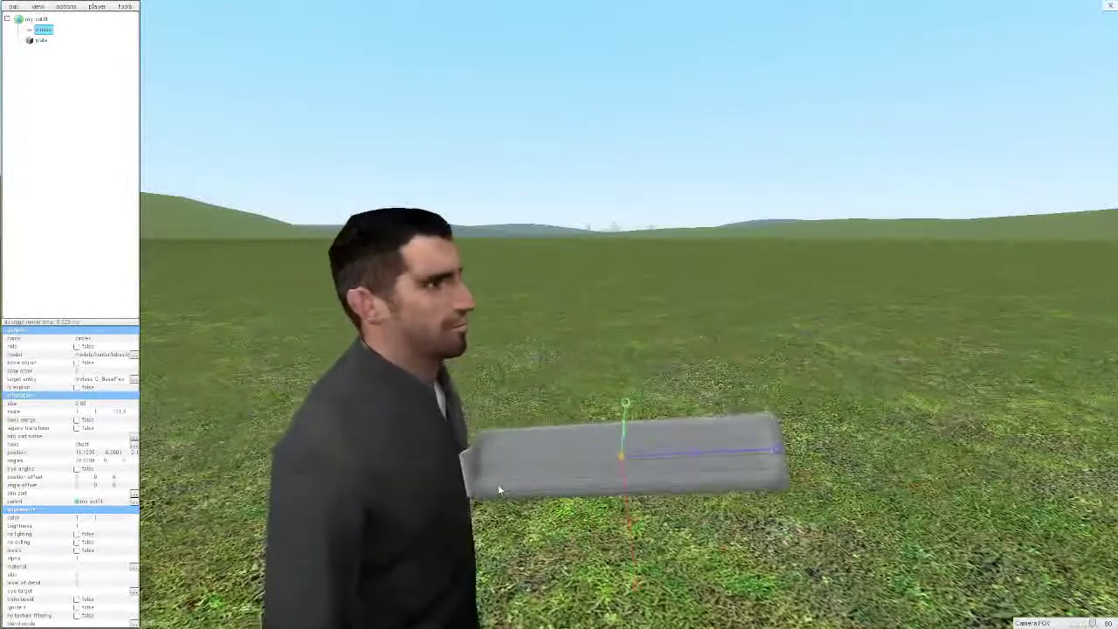
{"action": "key", "text": "s"}
{"action": "key", "text": "s"}
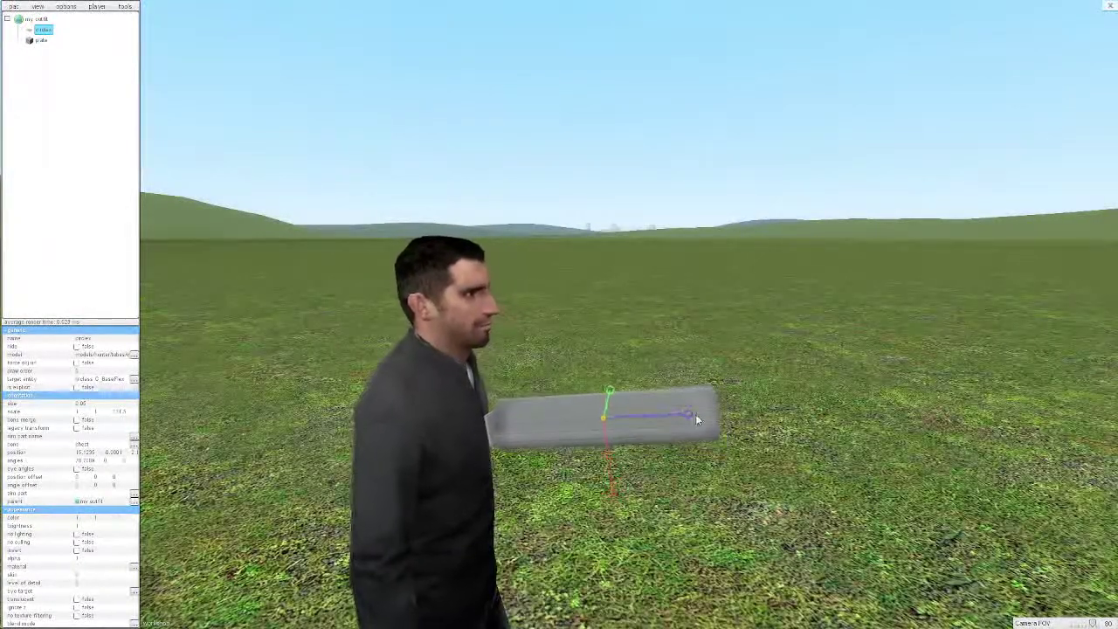
{"action": "left_click_drag", "start_coordinate": [696, 417], "coordinate": [733, 406]}
{"action": "left_click_drag", "start_coordinate": [406, 433], "coordinate": [383, 444]}
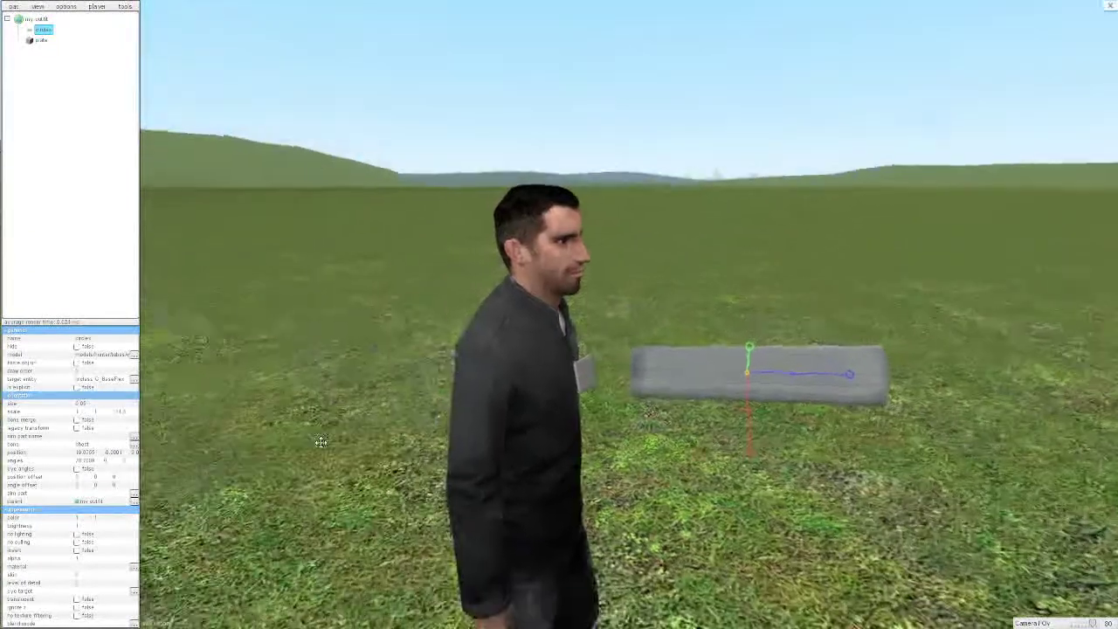
{"action": "key", "text": "d"}
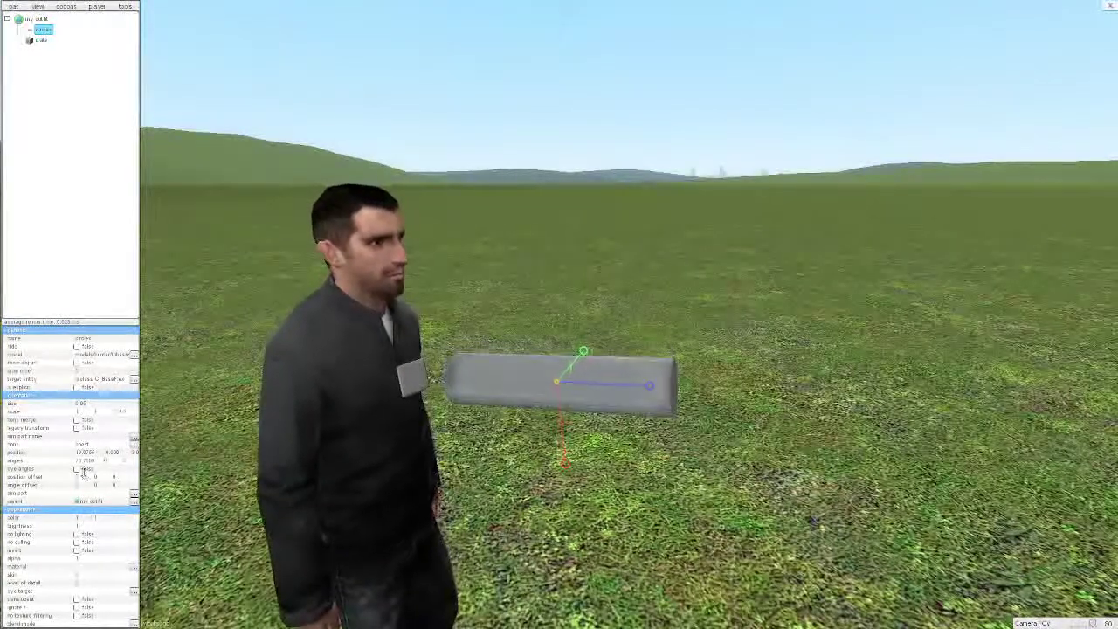
Set the cylinder's first angle offset to 90 and rotate the cylinder so it points forward from the chest again.
{"action": "left_click_drag", "start_coordinate": [78, 485], "coordinate": [208, 565]}
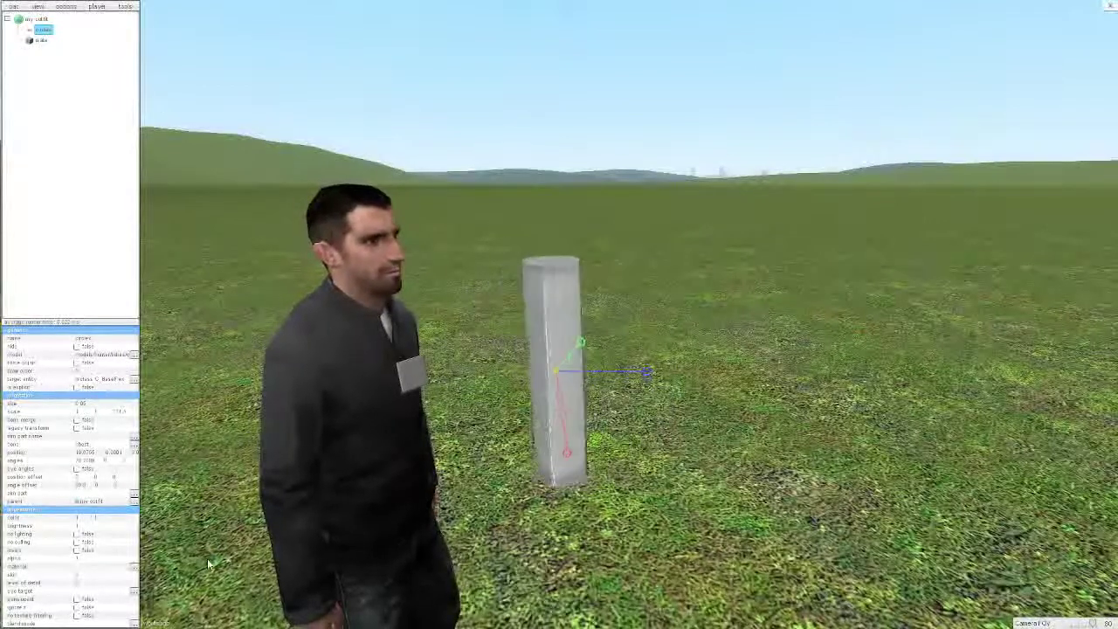
{"action": "double_click", "coordinate": [80, 485]}
{"action": "type", "text": "90"}
{"action": "mouse_move", "coordinate": [522, 432]}
{"action": "left_mouse_down"}
{"action": "mouse_move", "coordinate": [603, 395]}
{"action": "mouse_move", "coordinate": [514, 413]}
{"action": "left_mouse_up"}
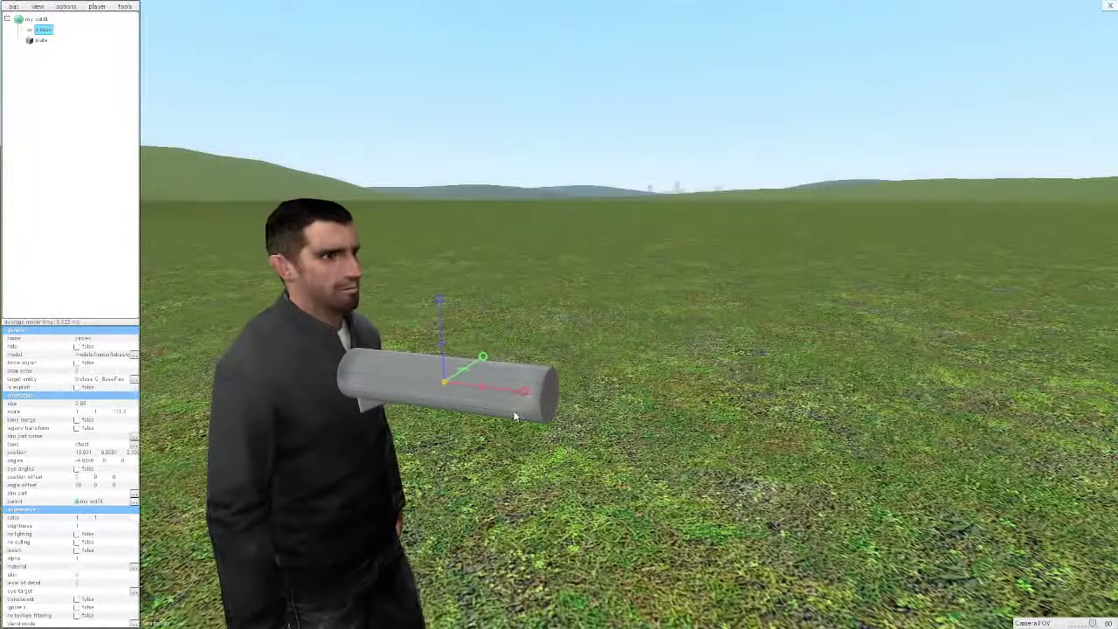
Enable eye angles for the cylinder and preview how it follows the character's view direction.
{"action": "left_click", "coordinate": [76, 469]}
{"action": "key", "text": "ctrl+e"}
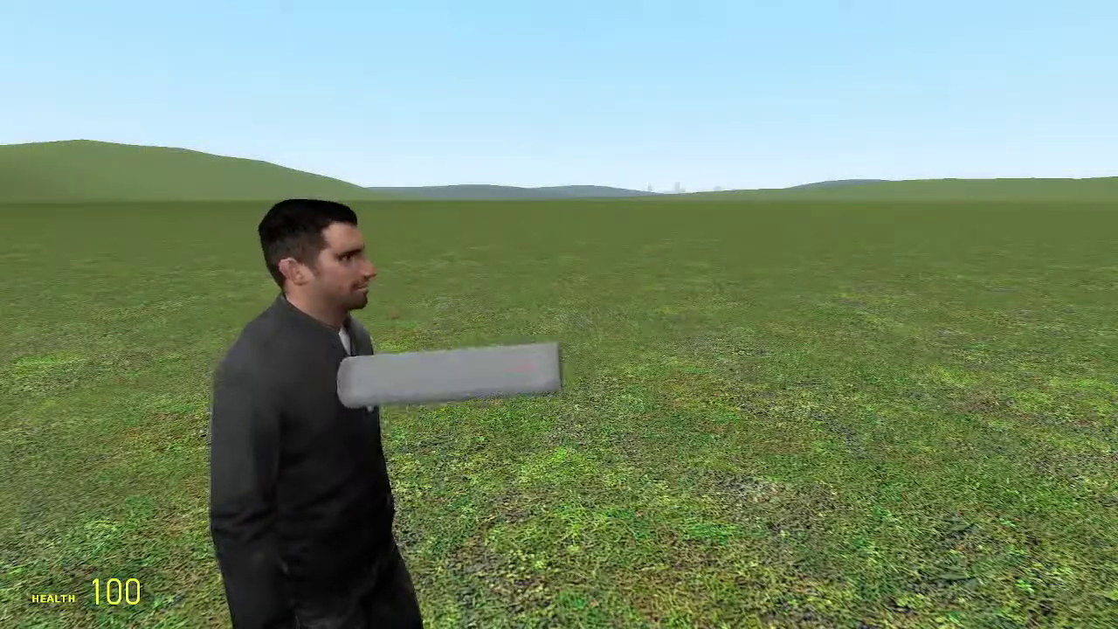
{"action": "key", "text": "ctrl+e"}
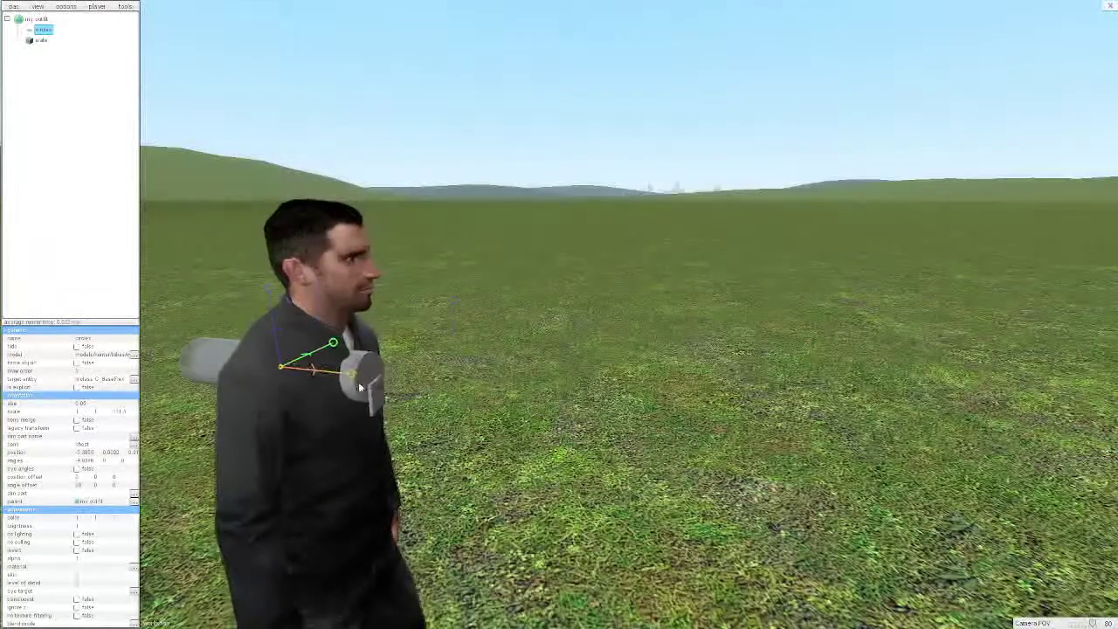
Try raising the cylinder to shoulder height and moving it forward, and preview it while looking around.
{"action": "left_click_drag", "start_coordinate": [273, 287], "coordinate": [279, 228]}
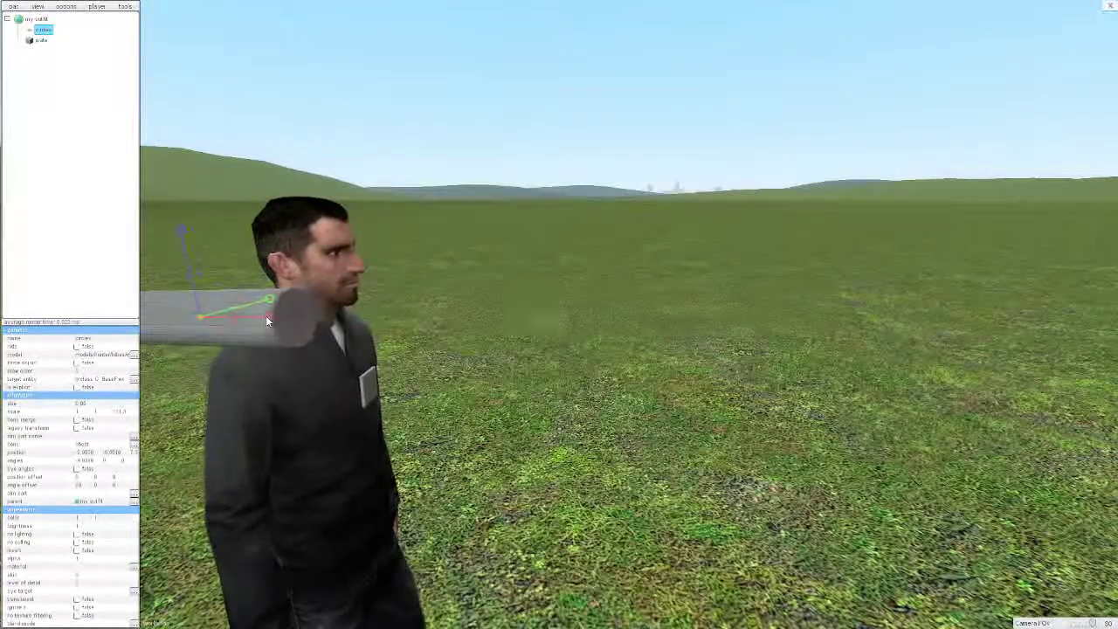
{"action": "left_click_drag", "start_coordinate": [267, 319], "coordinate": [296, 320]}
{"action": "key", "text": "a"}
{"action": "key", "text": "s"}
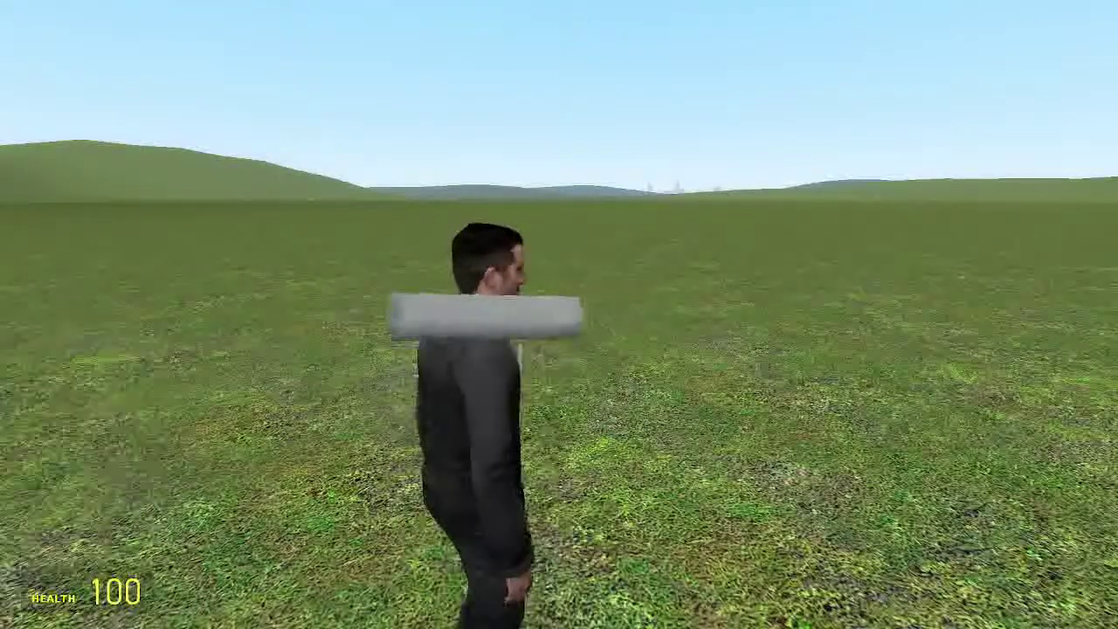
{"action": "key", "text": "ctrl+e"}
{"action": "key", "text": "w"}
{"action": "key", "text": "d"}
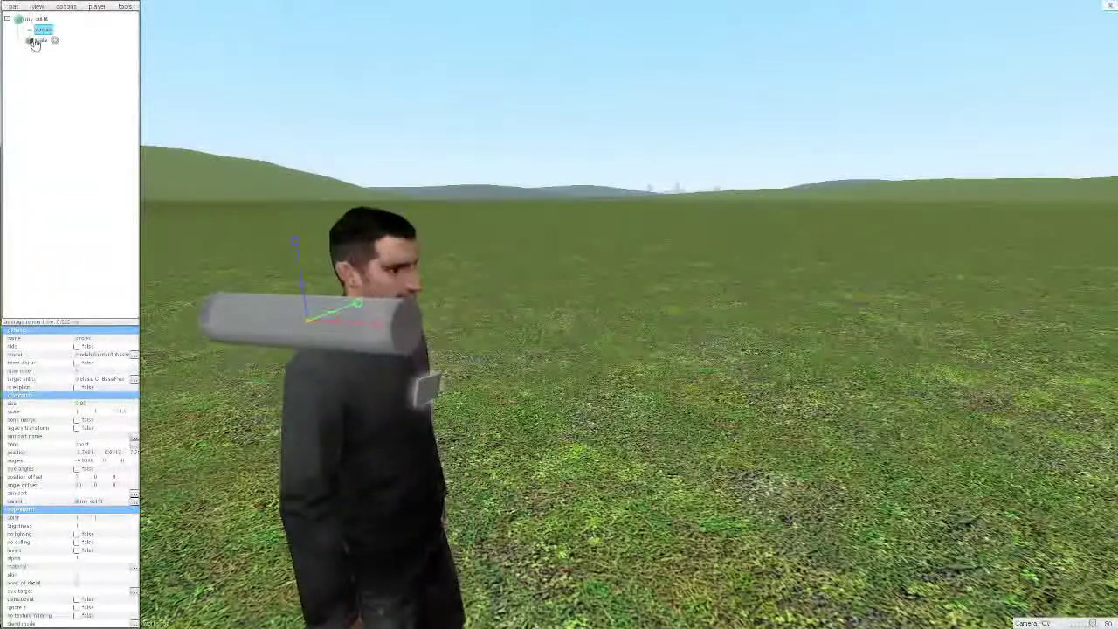
Nest the cylinder under the plate and set its position values and first angle to 0.
{"action": "left_click_drag", "start_coordinate": [42, 41], "coordinate": [41, 42]}
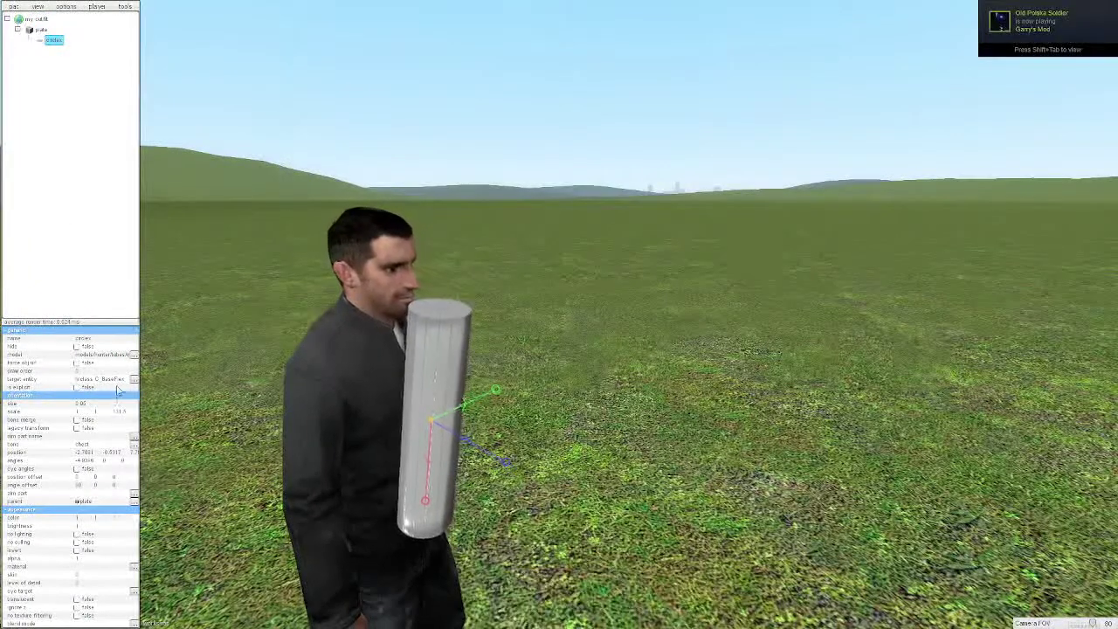
{"action": "double_click", "coordinate": [110, 452]}
{"action": "type", "text": "0"}
{"action": "double_click", "coordinate": [125, 453]}
{"action": "type", "text": "0"}
{"action": "double_click", "coordinate": [85, 453]}
{"action": "type", "text": "0"}
{"action": "double_click", "coordinate": [85, 460]}
{"action": "type", "text": "0"}
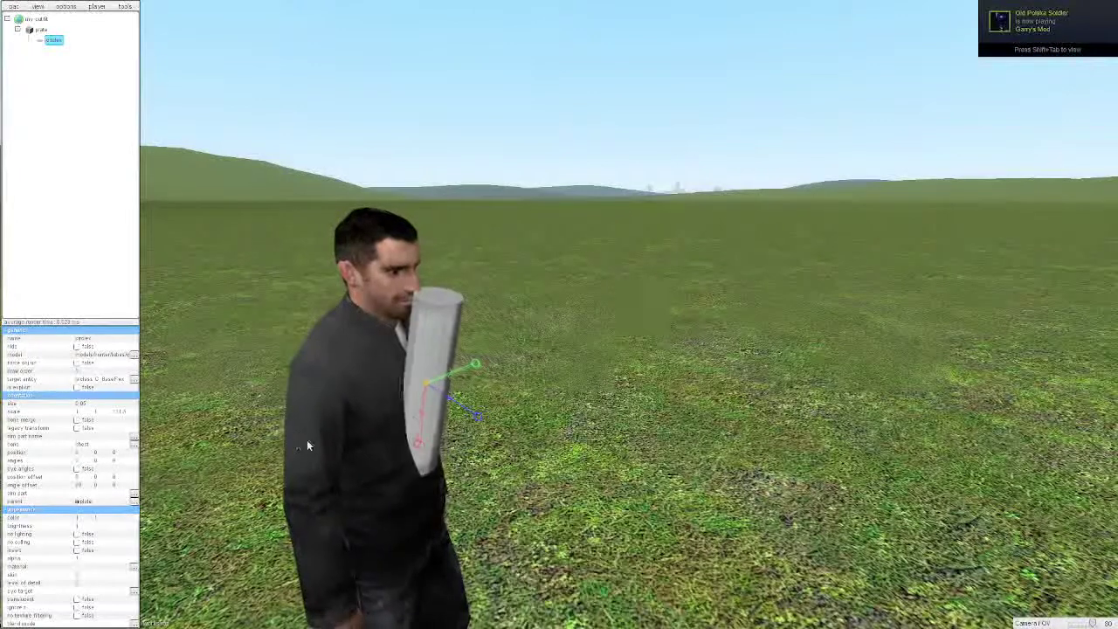
Rotate the cylinder so it points straight forward from the plate, and preview how it moves with the chest.
{"action": "left_click_drag", "start_coordinate": [423, 414], "coordinate": [377, 407]}
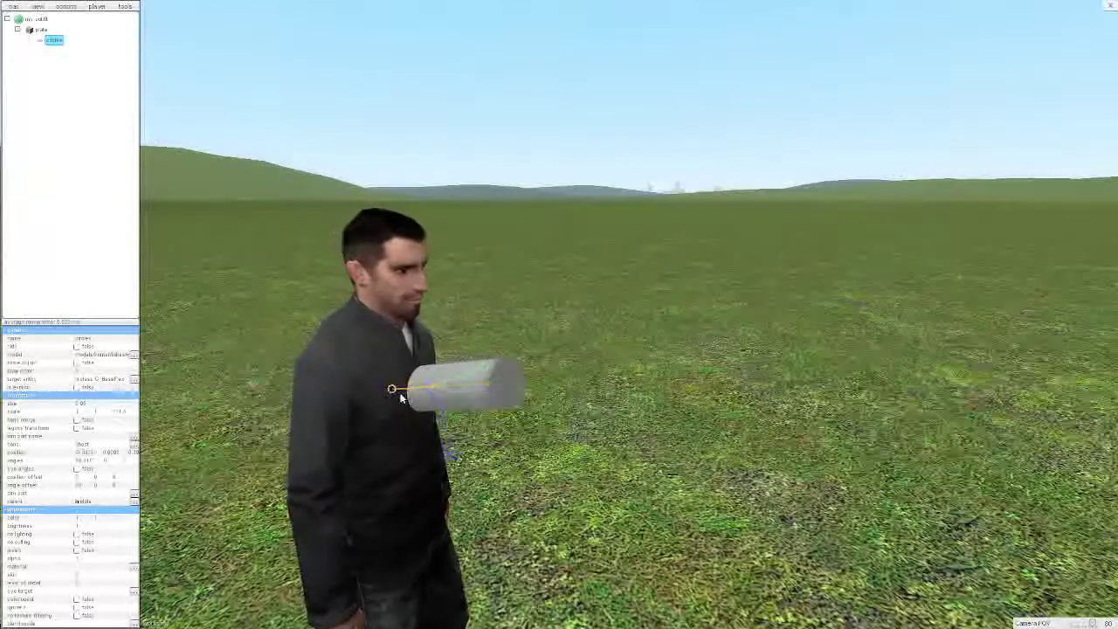
{"action": "left_click_drag", "start_coordinate": [449, 442], "coordinate": [462, 417]}
{"action": "key", "text": "ctrl+e"}
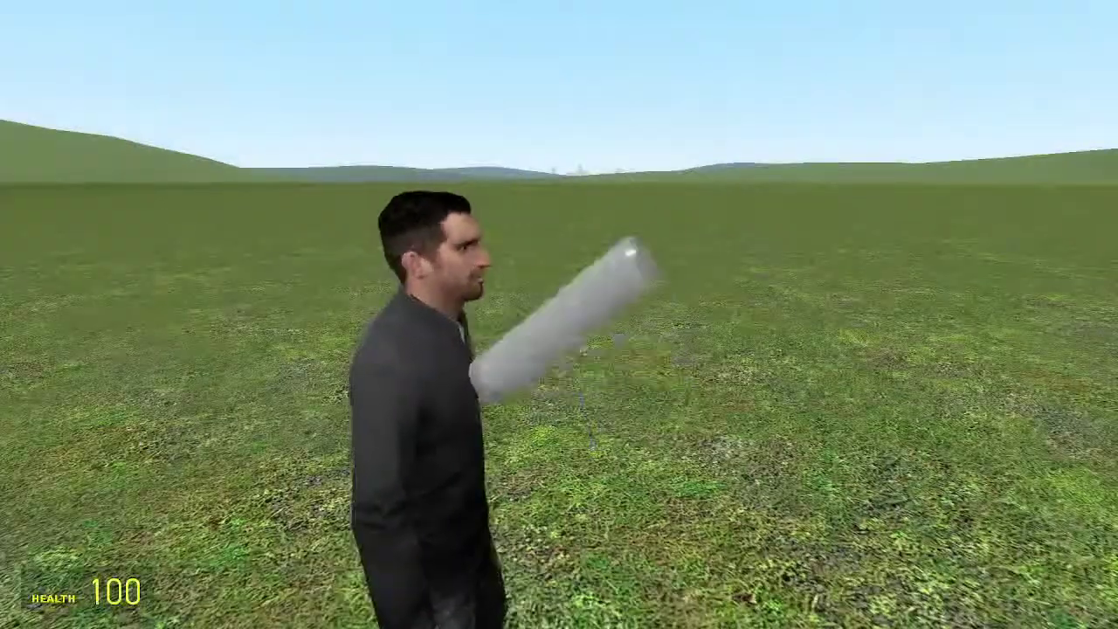
{"action": "key", "text": "ctrl+e"}
Fine-tune the cylinder's position so its rear end sits on the chest plate, and preview the placement.
{"action": "mouse_move", "coordinate": [546, 395]}
{"action": "left_mouse_down"}
{"action": "mouse_move", "coordinate": [530, 385]}
{"action": "mouse_move", "coordinate": [543, 376]}
{"action": "mouse_move", "coordinate": [541, 415]}
{"action": "mouse_move", "coordinate": [517, 445]}
{"action": "left_mouse_up"}
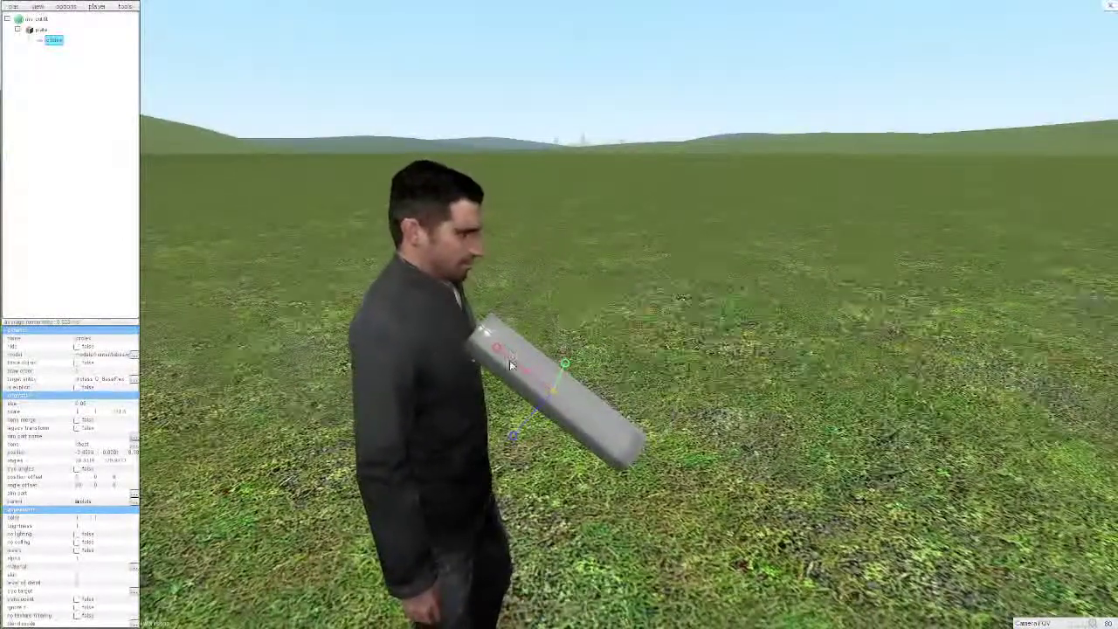
{"action": "left_click_drag", "start_coordinate": [505, 356], "coordinate": [512, 360]}
{"action": "key", "text": "ctrl+e"}
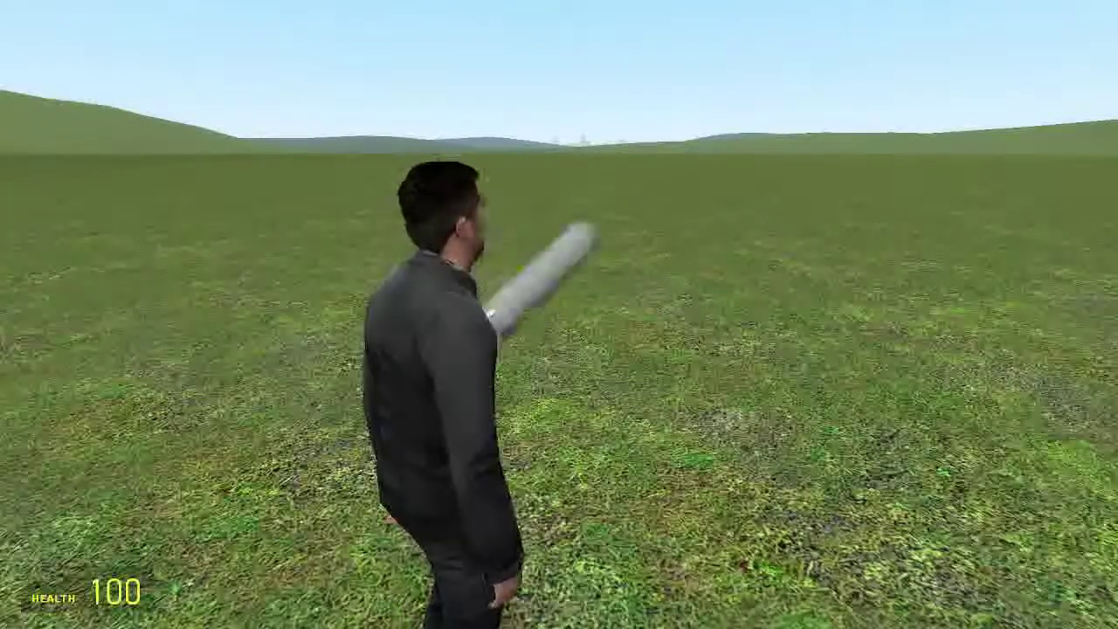
{"action": "key", "text": "ctrl+e"}
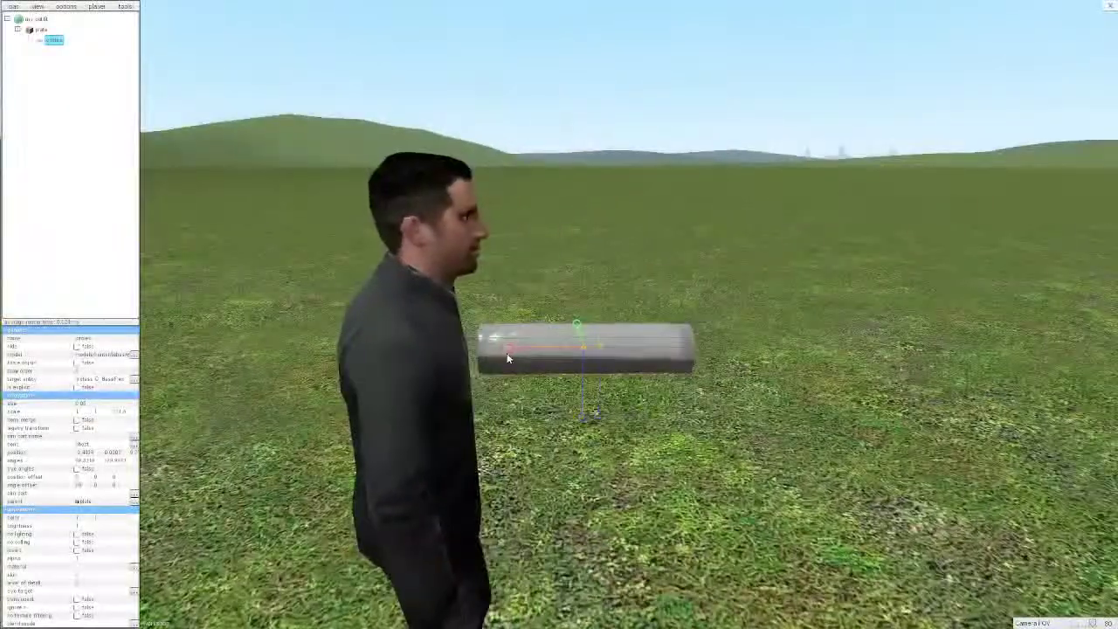
{"action": "left_click_drag", "start_coordinate": [572, 409], "coordinate": [572, 417]}
{"action": "key", "text": "ctrl+e"}
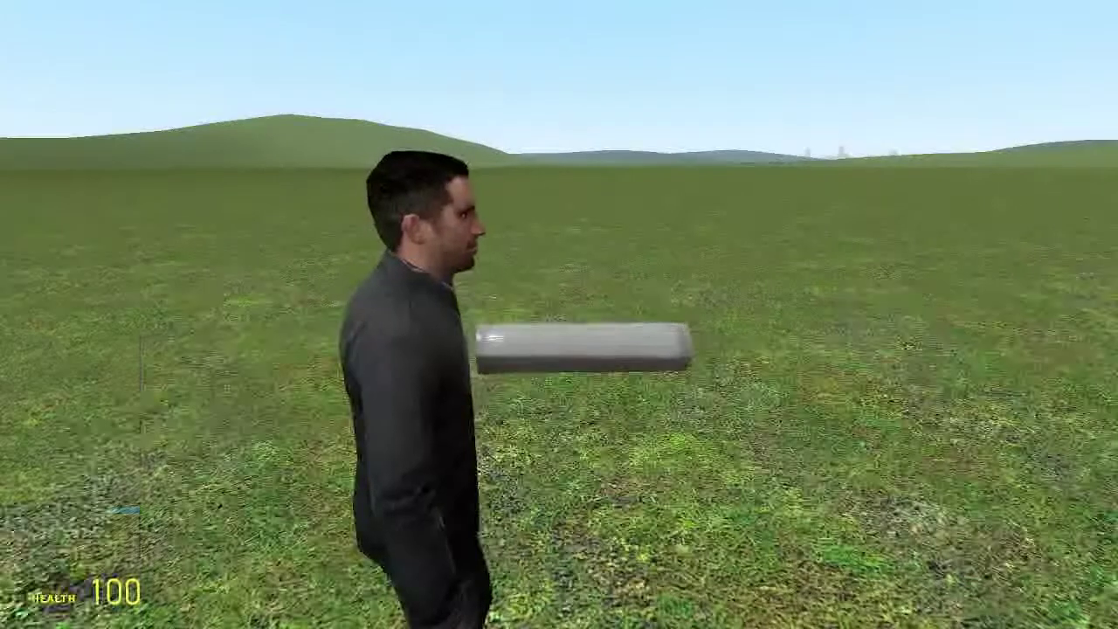
{"action": "key", "text": "ctrl+e"}
{"action": "left_click_drag", "start_coordinate": [465, 378], "coordinate": [447, 379]}
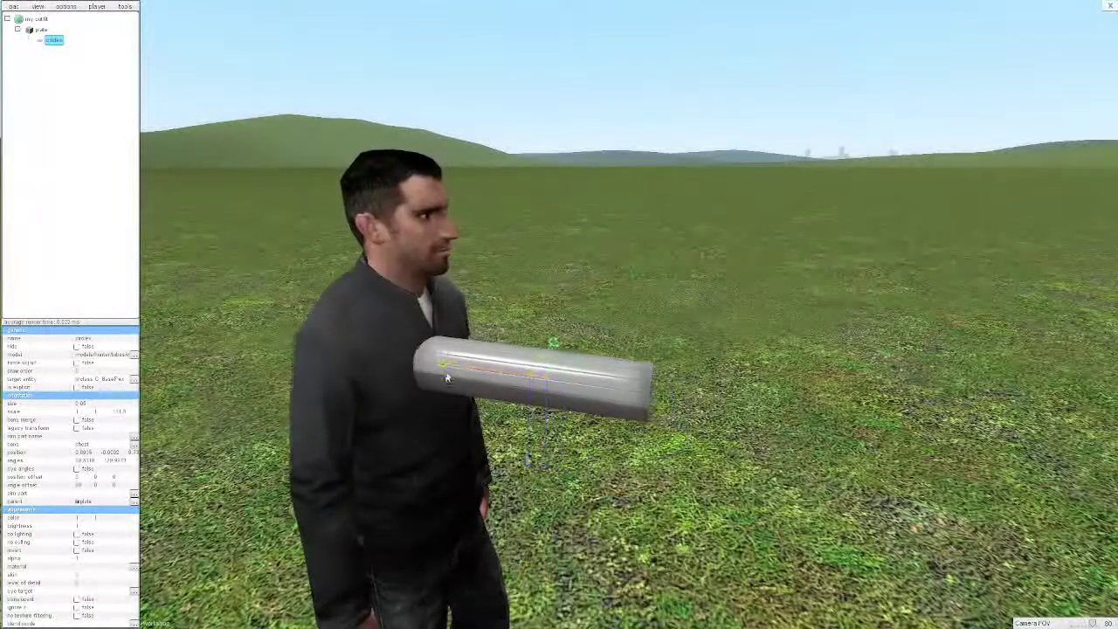
Shorten the cylinder along its Z scale and slide it back against the plate.
{"action": "left_click_drag", "start_coordinate": [125, 408], "coordinate": [193, 120]}
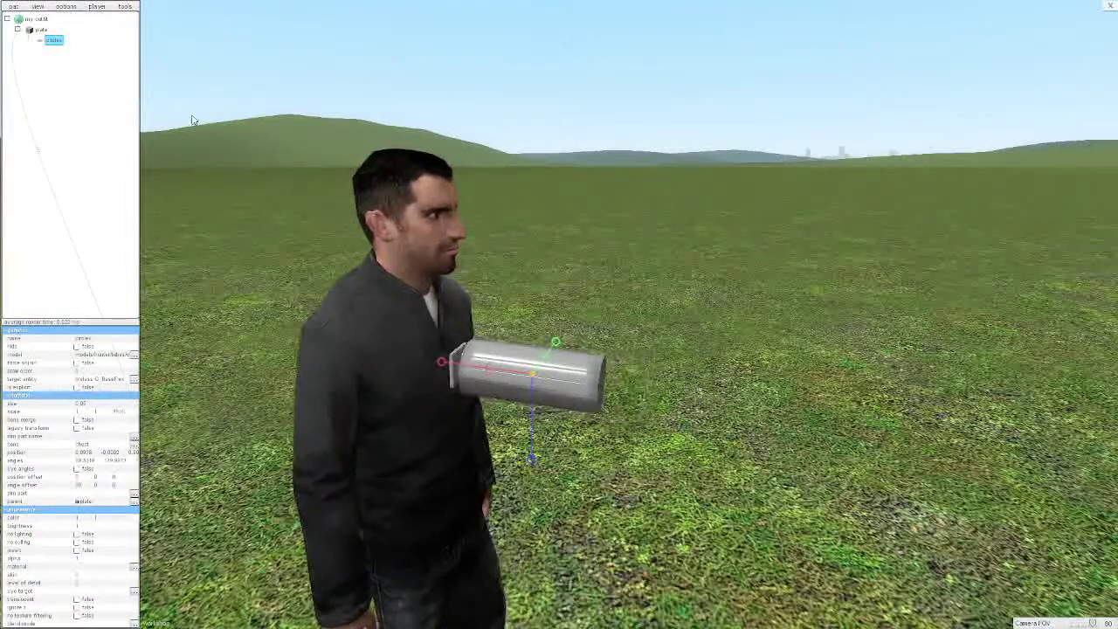
{"action": "mouse_move", "coordinate": [445, 366]}
{"action": "left_mouse_down"}
{"action": "mouse_move", "coordinate": [423, 382]}
{"action": "mouse_move", "coordinate": [439, 377]}
{"action": "left_mouse_up"}
{"action": "key", "text": "ctrl+e"}
{"action": "key", "text": "ctrl+e"}
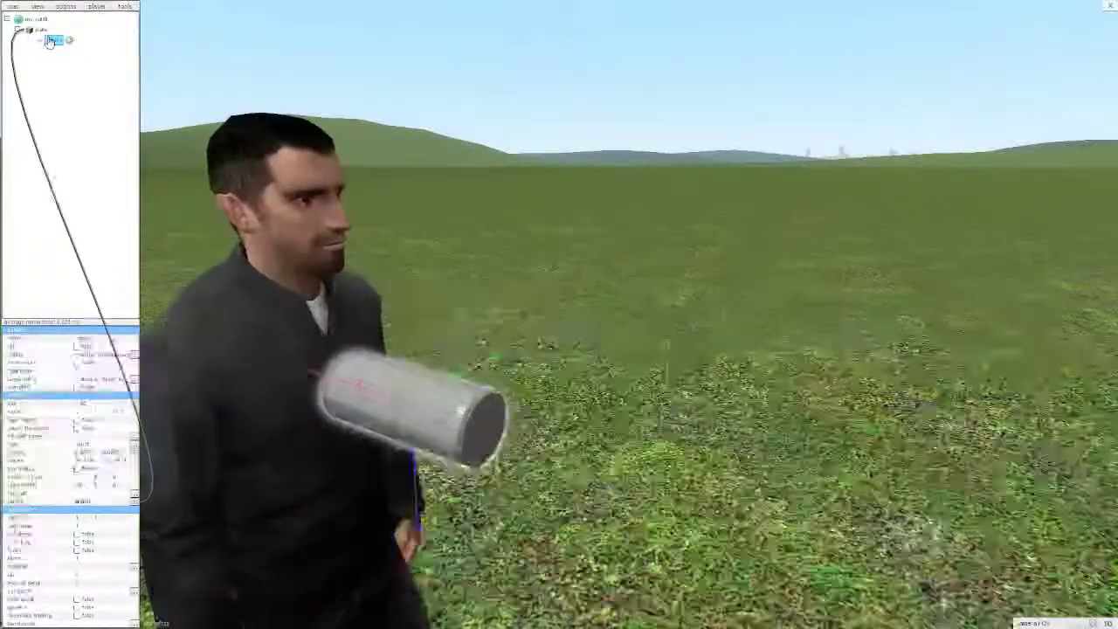
Add a model part under the cylinder, reduce its size to 0.25, and move it to the cylinder's front end.
{"action": "right_click", "coordinate": [52, 40]}
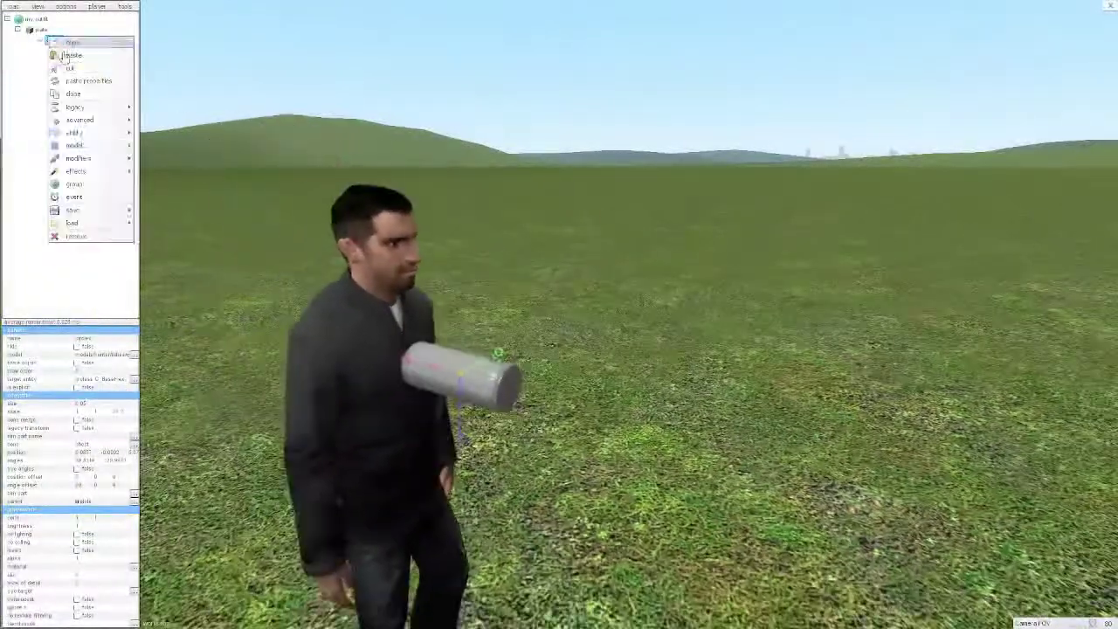
{"action": "mouse_move", "coordinate": [76, 146]}
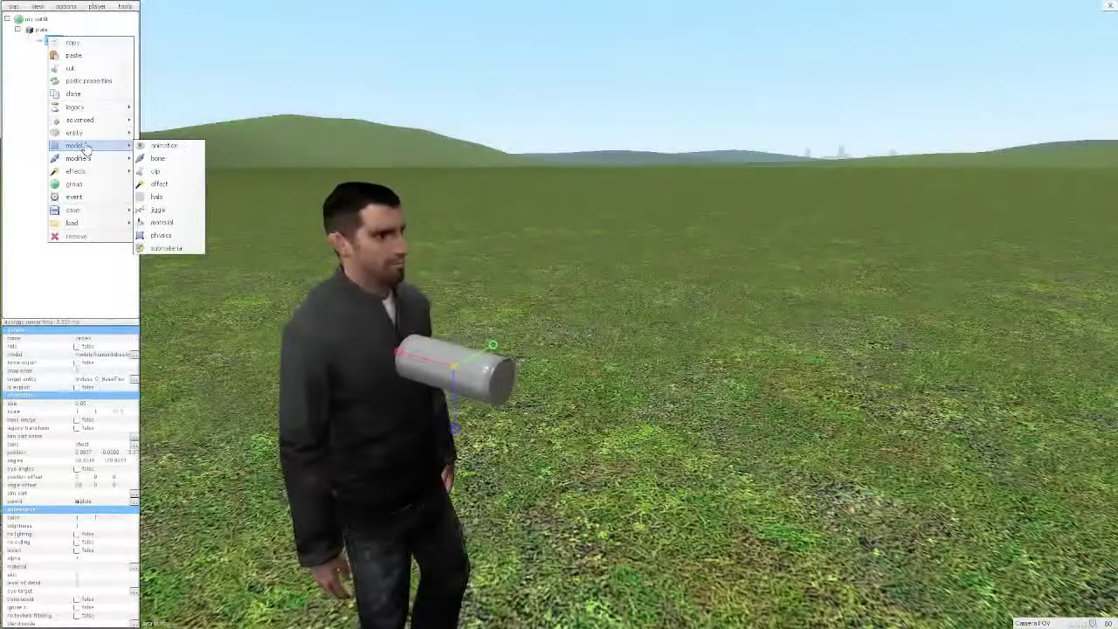
{"action": "left_click", "coordinate": [85, 148]}
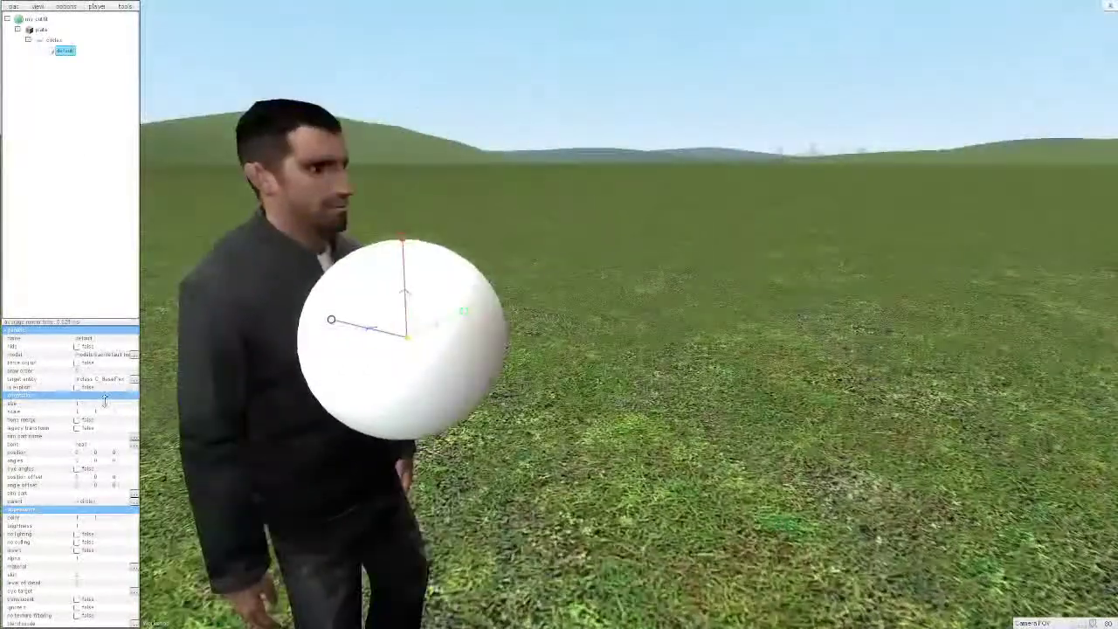
{"action": "left_click_drag", "start_coordinate": [105, 402], "coordinate": [90, 423]}
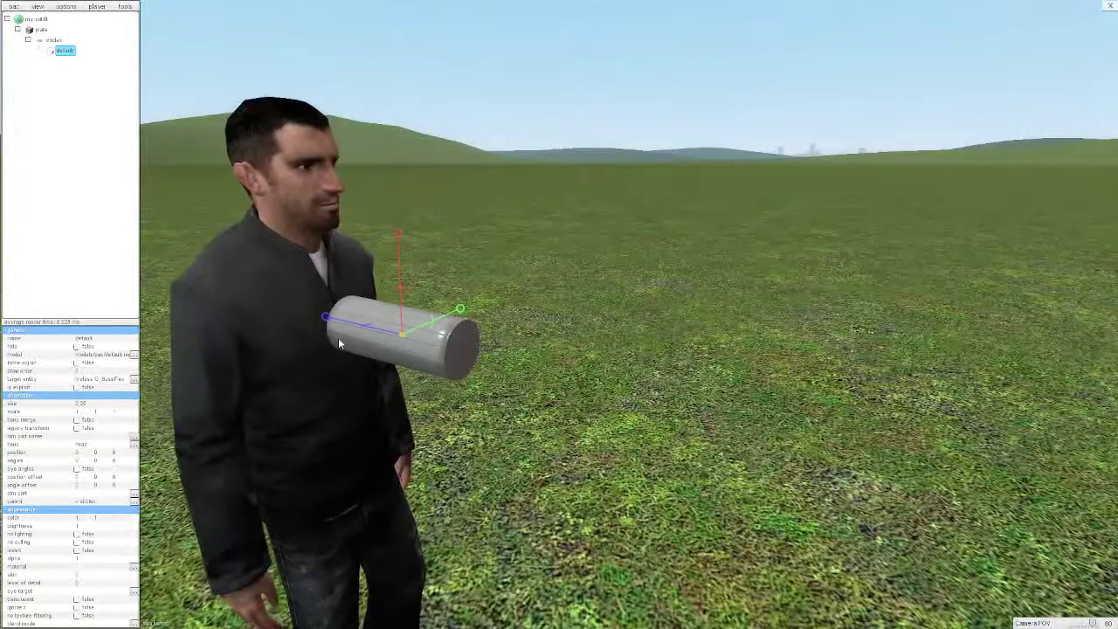
{"action": "left_click_drag", "start_coordinate": [372, 343], "coordinate": [264, 384]}
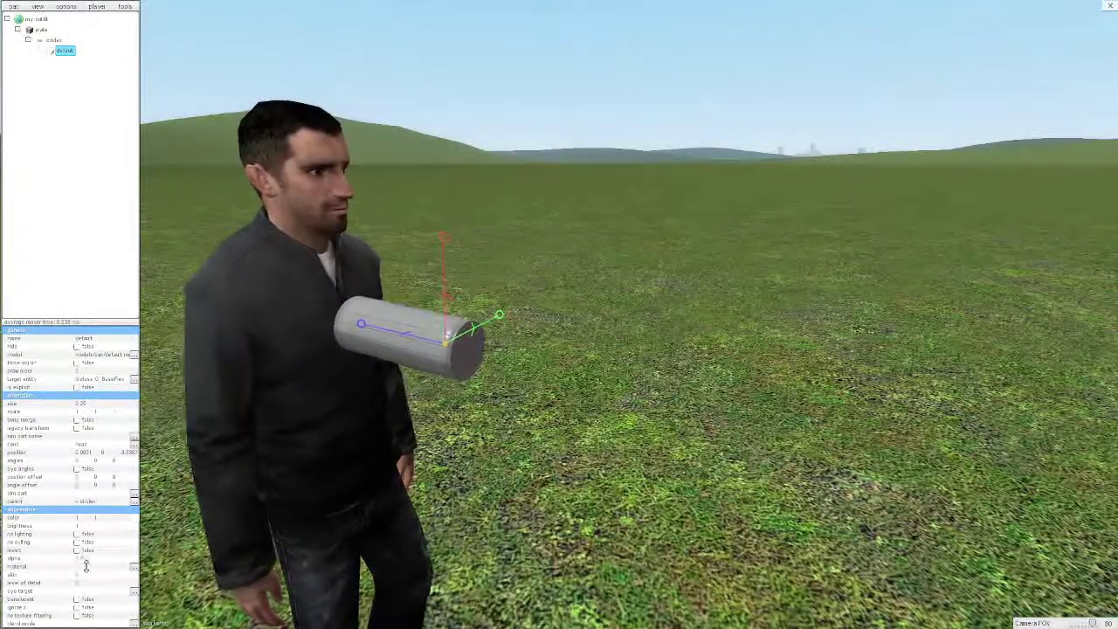
Add another model nested under the small sphere and give it a half-tube model from the Plastic Tubes category.
{"action": "right_click", "coordinate": [66, 61]}
{"action": "left_click", "coordinate": [72, 169]}
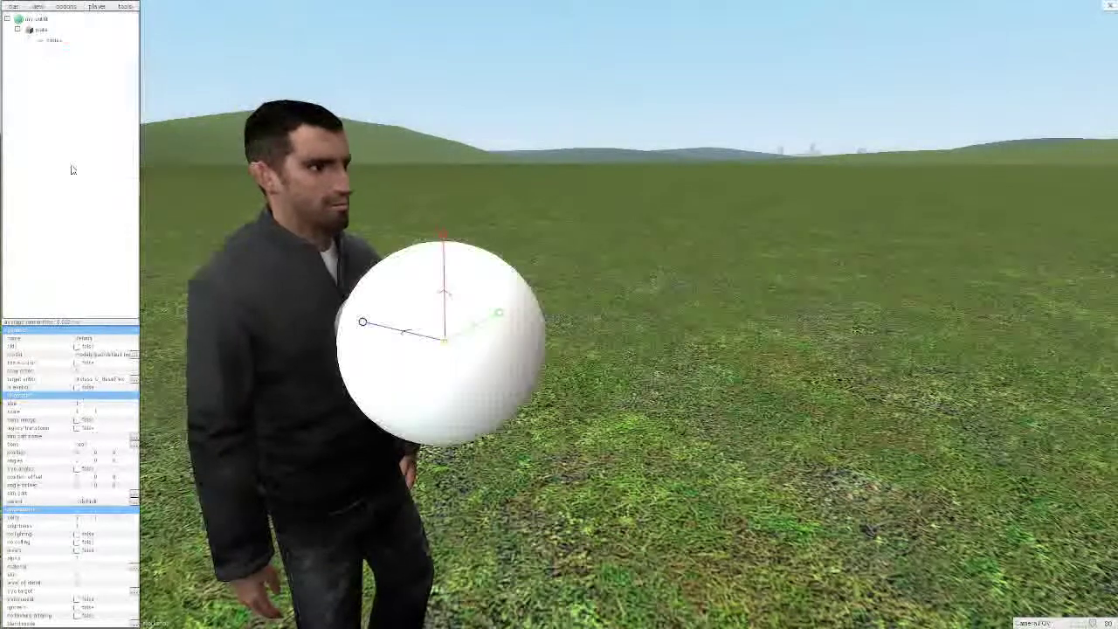
{"action": "left_click", "coordinate": [104, 355]}
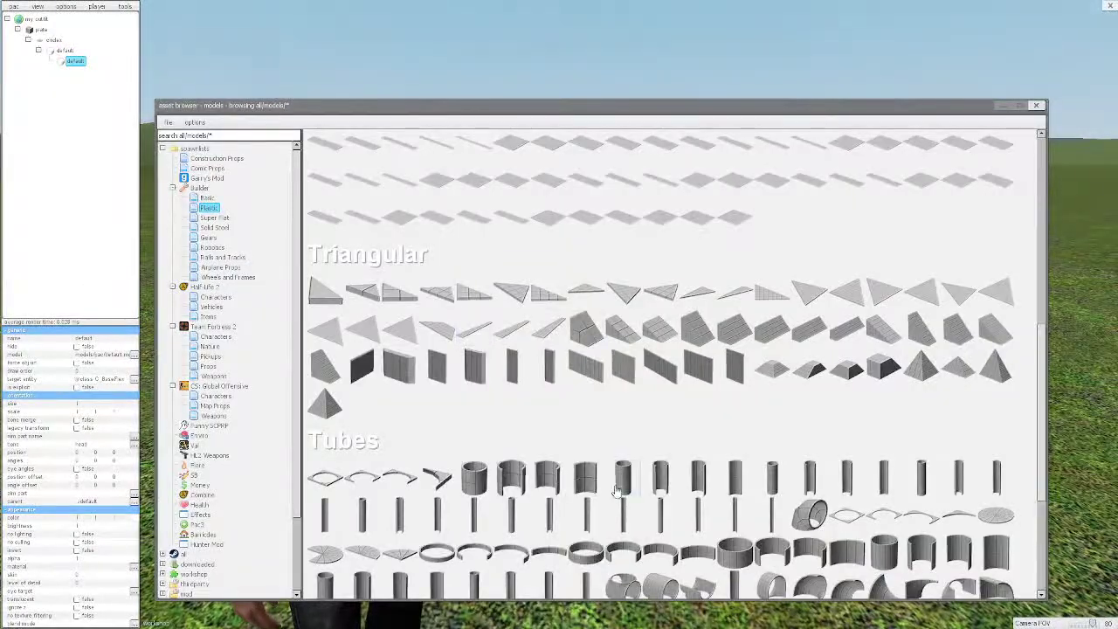
{"action": "left_click", "coordinate": [1034, 106]}
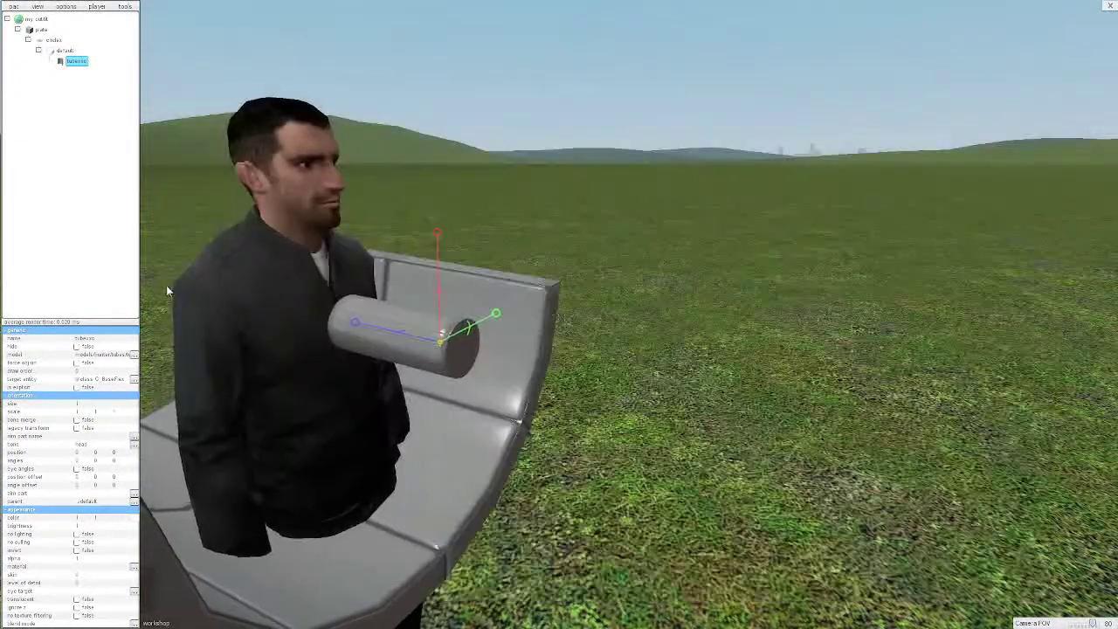
Scale down the half tube and rotate and shift it so it extends forward from the cylinder's front end.
{"action": "left_click_drag", "start_coordinate": [503, 332], "coordinate": [402, 380]}
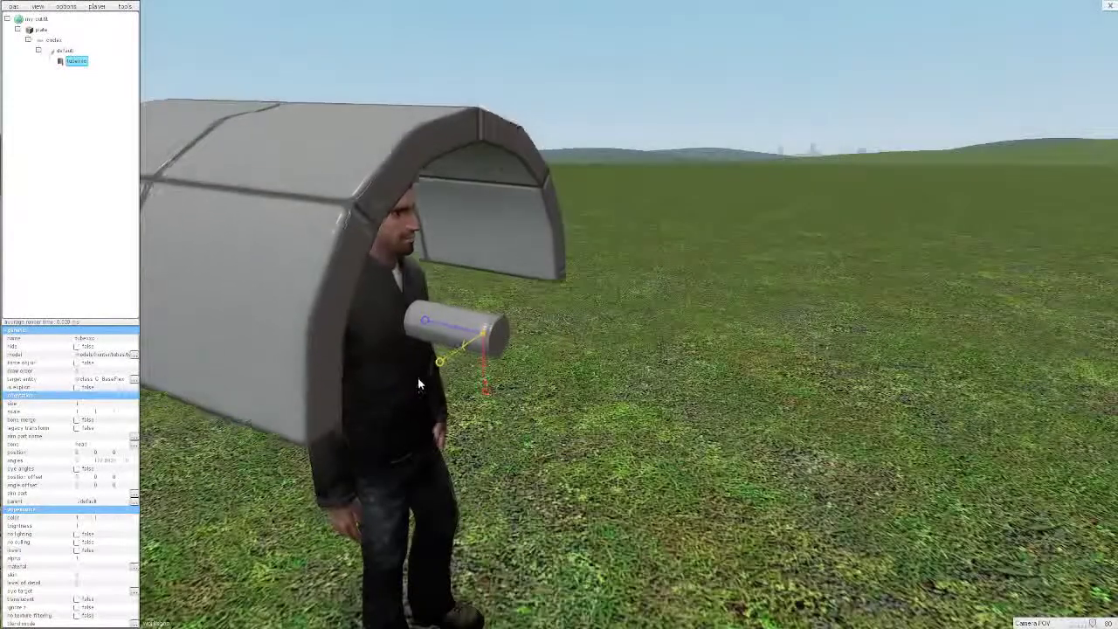
{"action": "left_click", "coordinate": [64, 50]}
{"action": "left_click", "coordinate": [76, 61]}
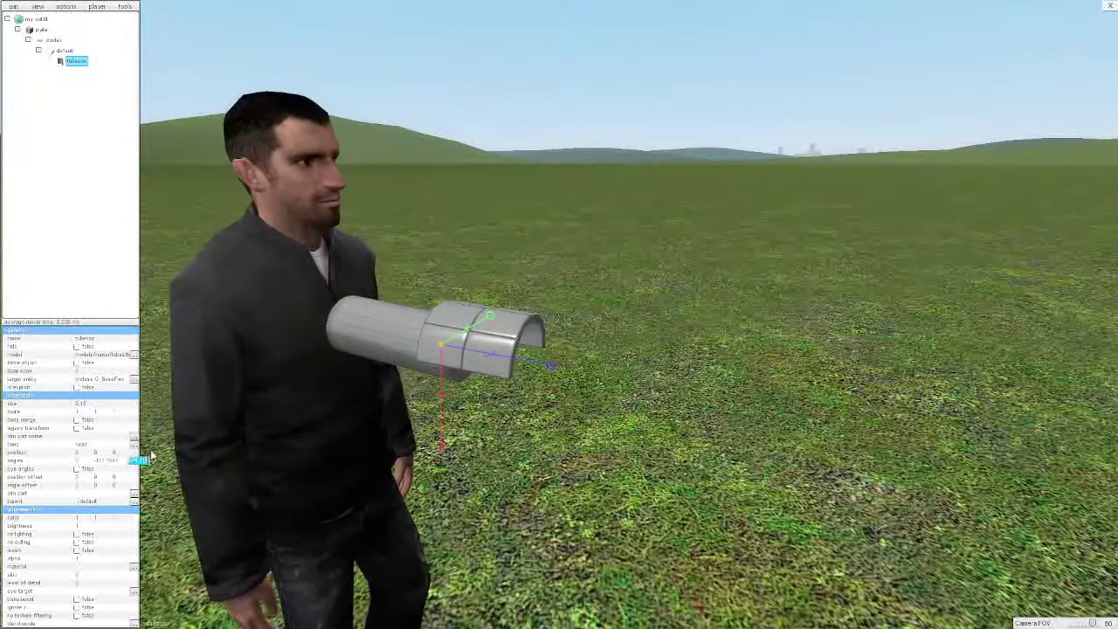
{"action": "key", "text": "a"}
{"action": "left_click_drag", "start_coordinate": [376, 430], "coordinate": [437, 424]}
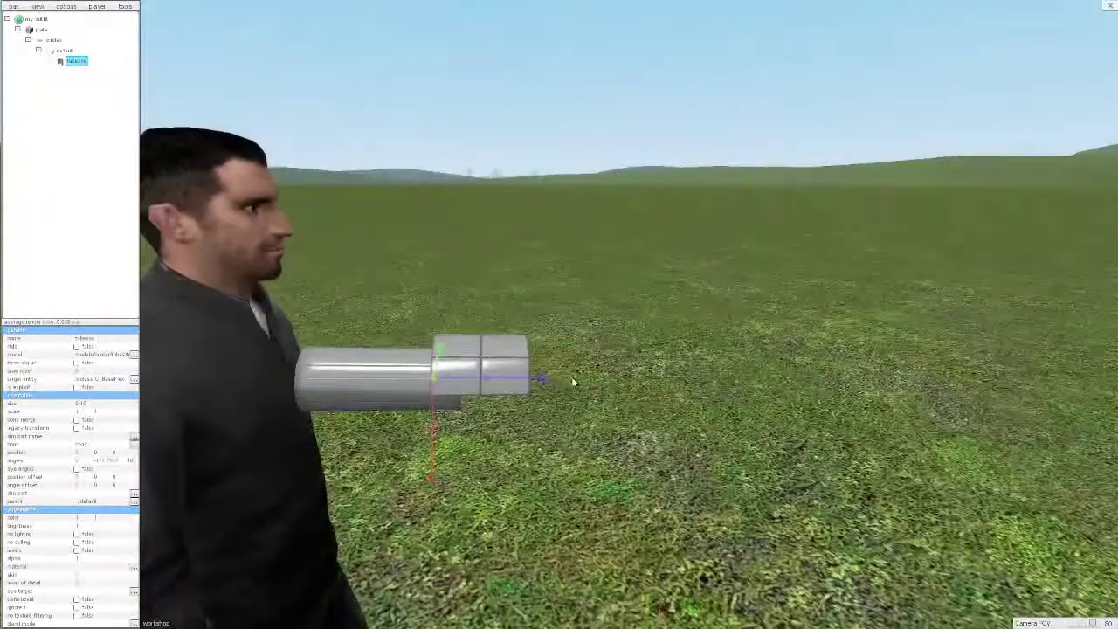
{"action": "left_click_drag", "start_coordinate": [546, 380], "coordinate": [538, 386]}
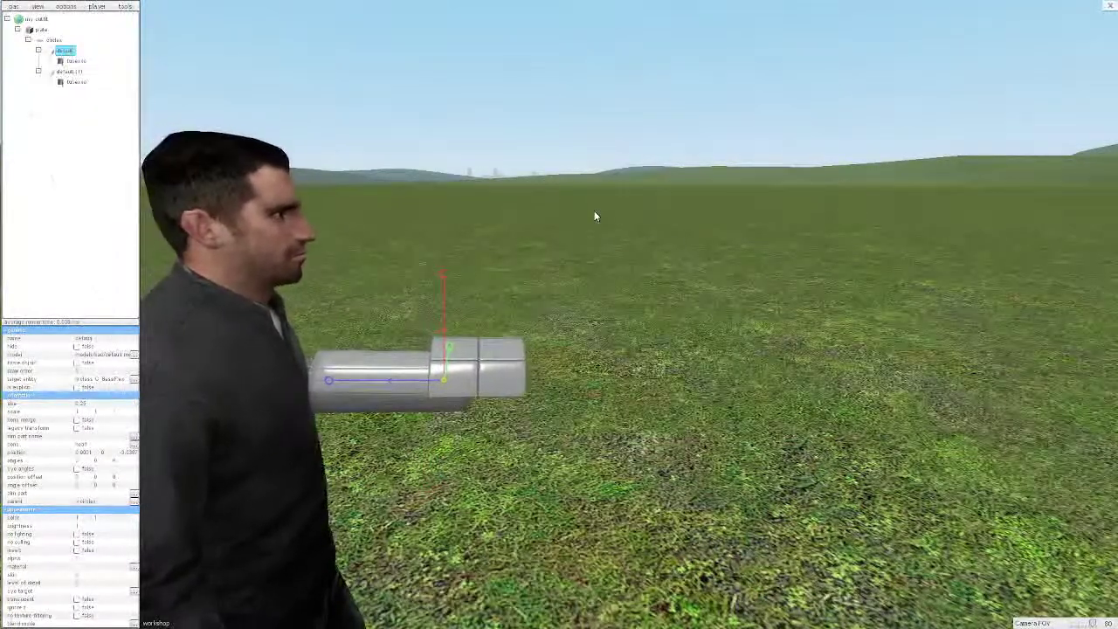
Clone the sphere part with its half tube and rotate the original half a turn to form a full tube.
{"action": "key", "text": "d"}
{"action": "left_click_drag", "start_coordinate": [595, 213], "coordinate": [565, 292]}
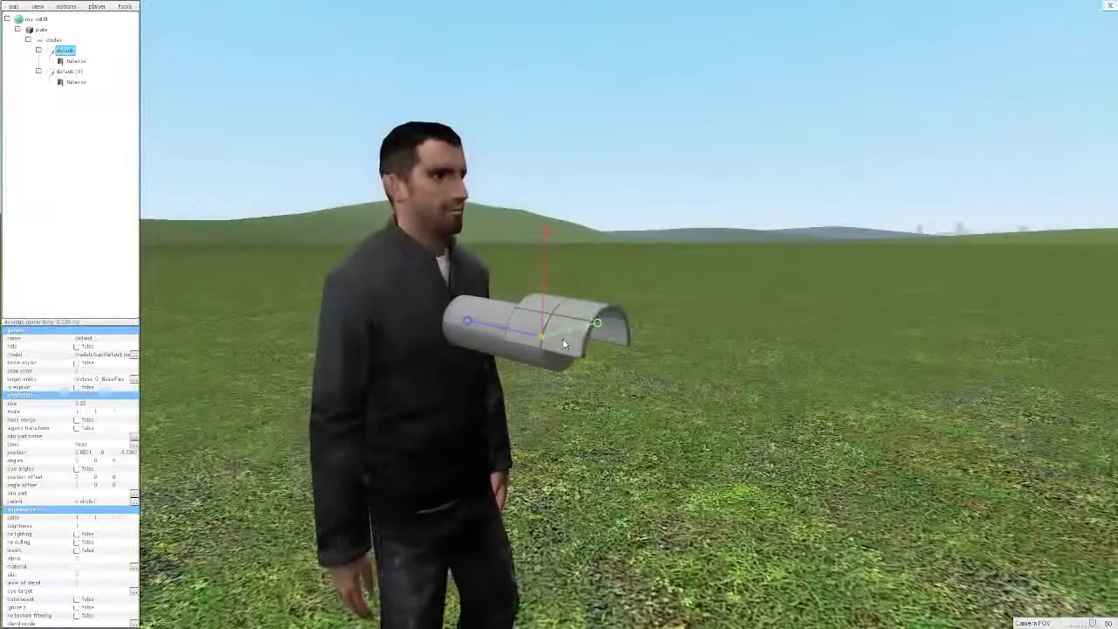
{"action": "left_click_drag", "start_coordinate": [479, 293], "coordinate": [459, 361]}
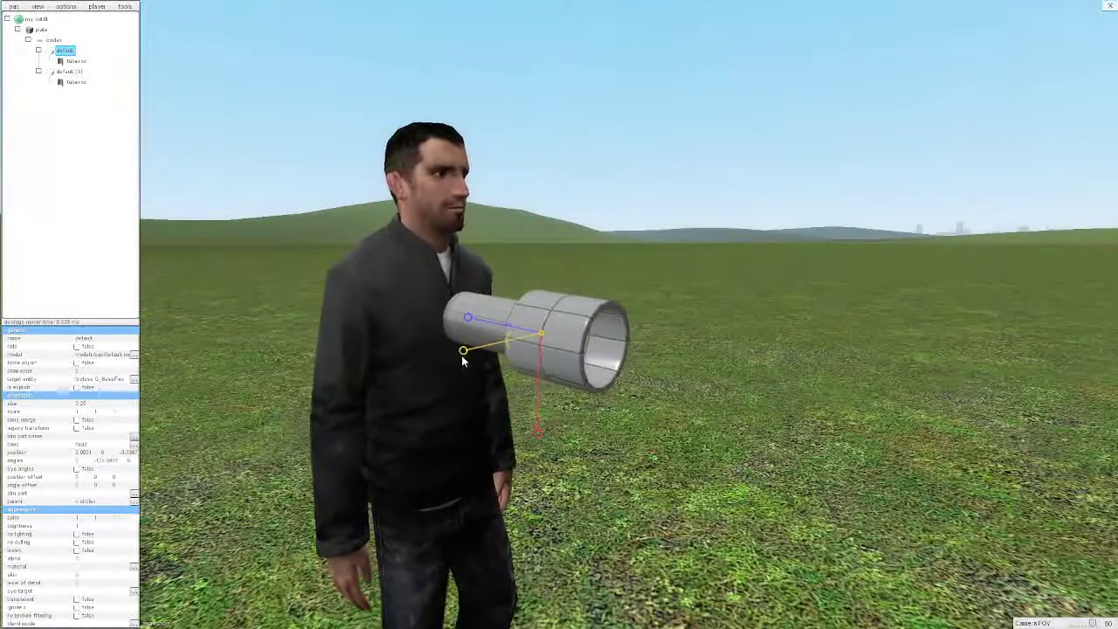
Set the first and third position values of the original half tube to 0.
{"action": "left_click", "coordinate": [75, 62]}
{"action": "left_click_drag", "start_coordinate": [302, 164], "coordinate": [381, 170]}
{"action": "key", "text": "w"}
{"action": "key", "text": "a"}
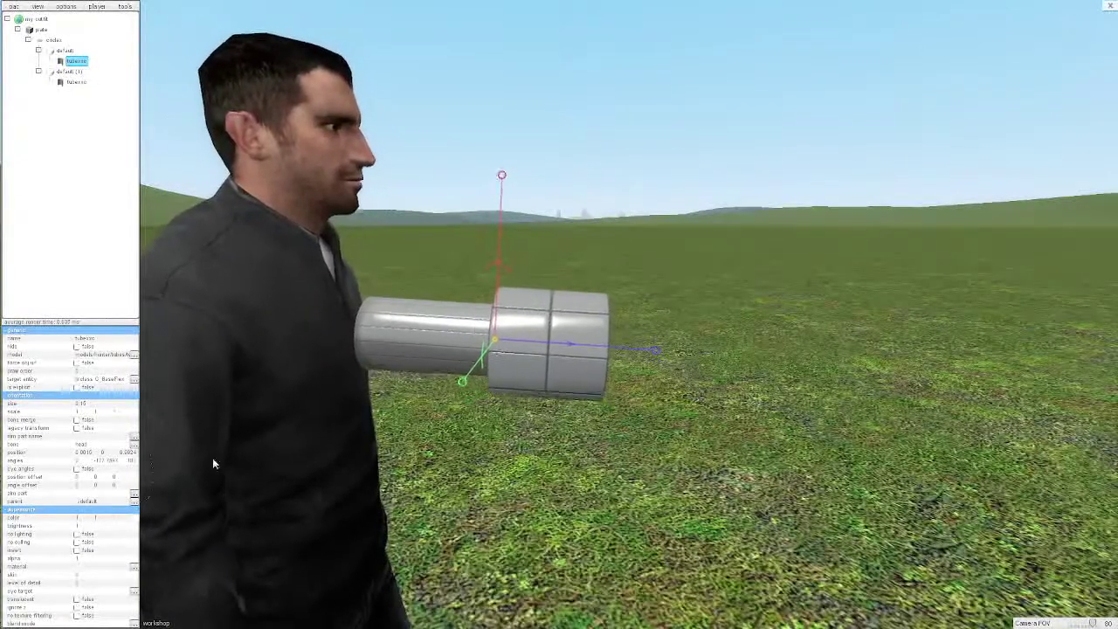
{"action": "double_click", "coordinate": [129, 452]}
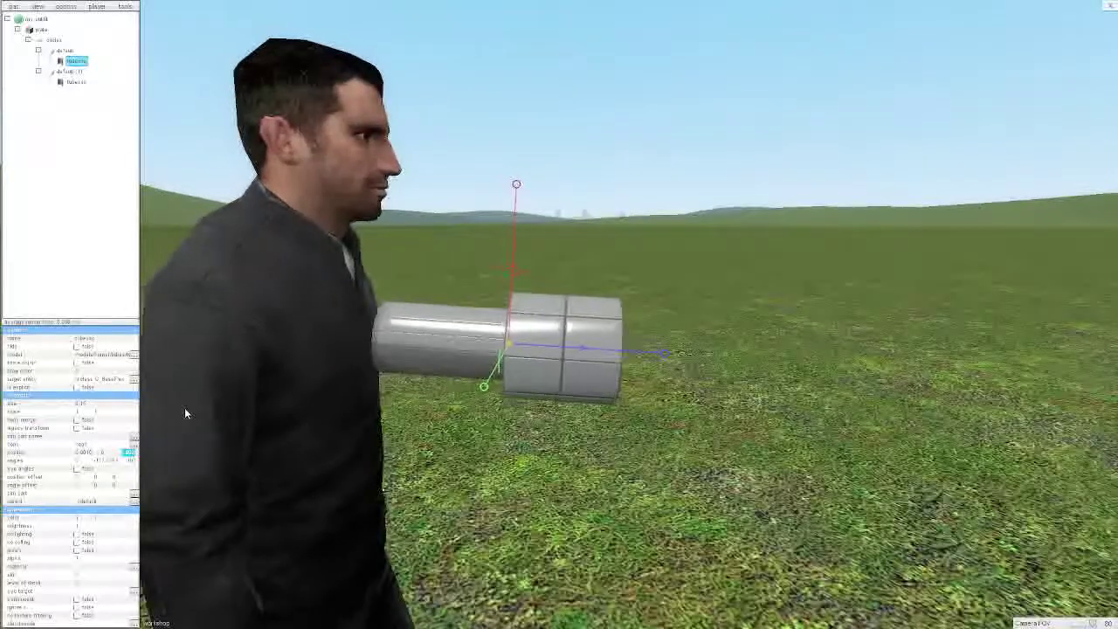
{"action": "type", "text": "0"}
{"action": "double_click", "coordinate": [83, 453]}
{"action": "type", "text": "0"}
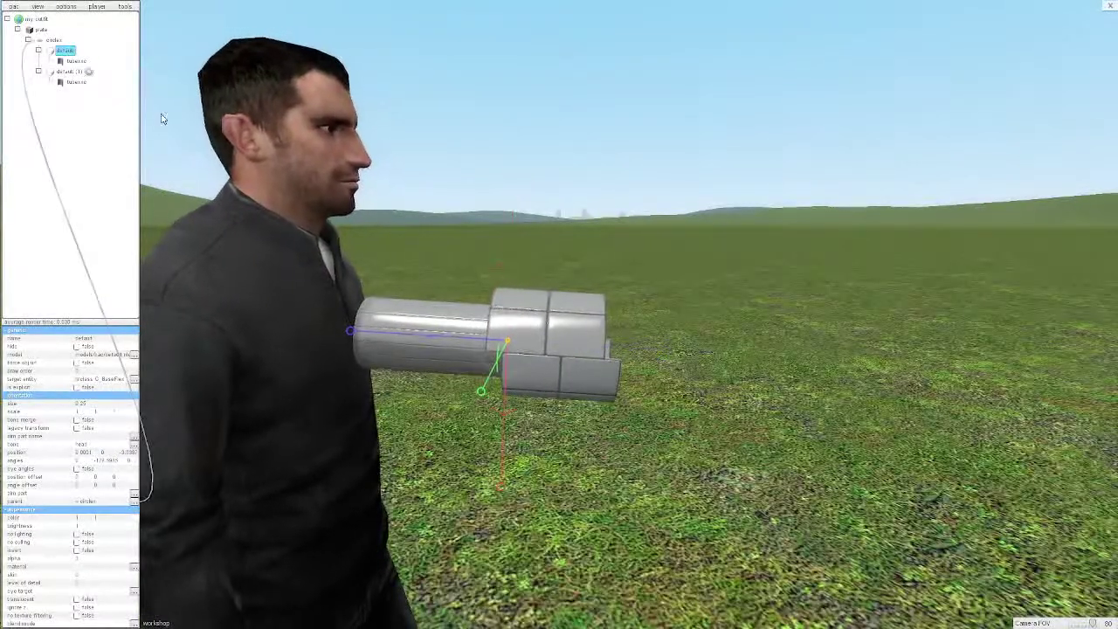
Set the third position value of the cloned half tube to 0.
{"action": "left_click", "coordinate": [65, 49]}
{"action": "left_click", "coordinate": [70, 81]}
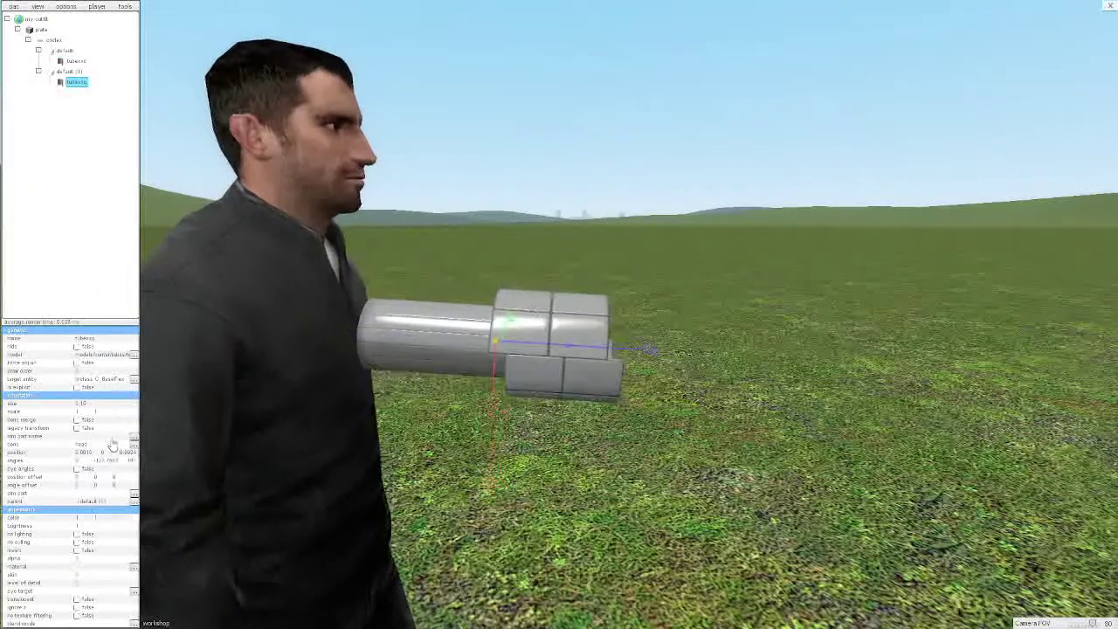
{"action": "double_click", "coordinate": [129, 452]}
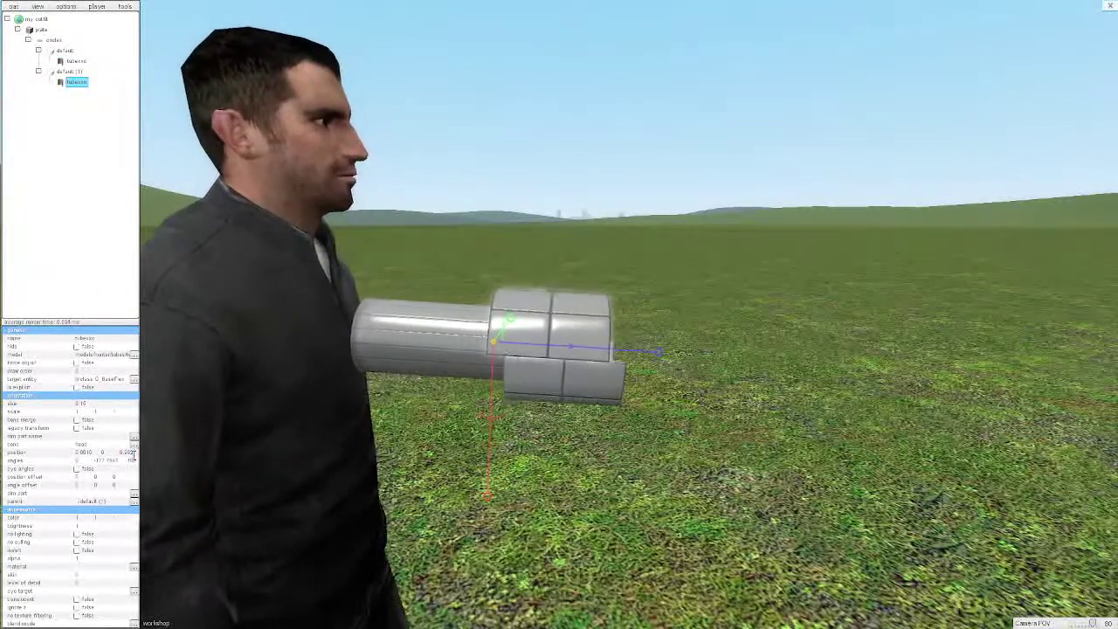
{"action": "type", "text": "0"}
Reset the cloned half tube's second and third angles to 0 and rotate it forward to line up with the other half.
{"action": "double_click", "coordinate": [101, 460]}
{"action": "type", "text": "0"}
{"action": "double_click", "coordinate": [122, 461]}
{"action": "type", "text": "0"}
{"action": "key", "text": "Return"}
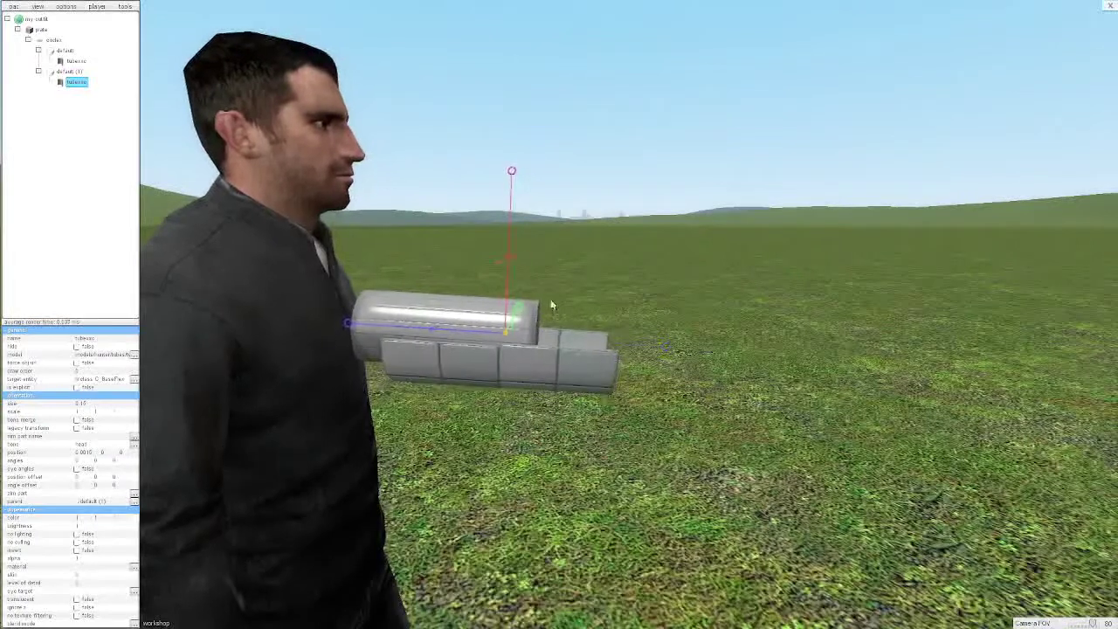
{"action": "left_click_drag", "start_coordinate": [516, 175], "coordinate": [504, 454]}
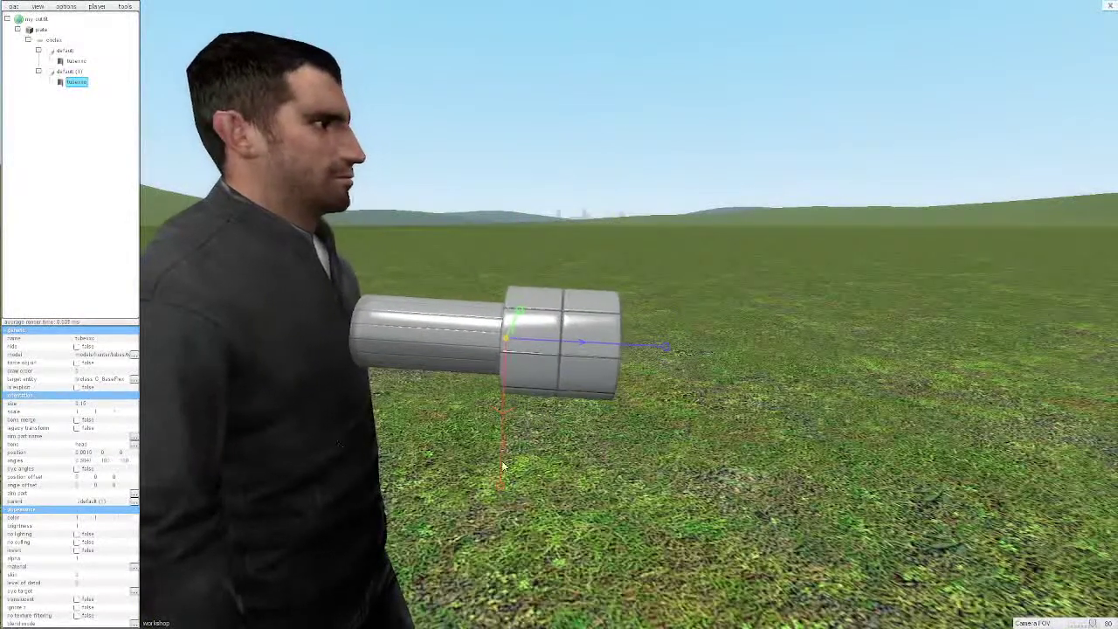
Set the cloned half tube's first angle to 0 and slide both sphere parts forward along the cylinder until the halves line up.
{"action": "double_click", "coordinate": [83, 460]}
{"action": "left_click_drag", "start_coordinate": [94, 447], "coordinate": [282, 461]}
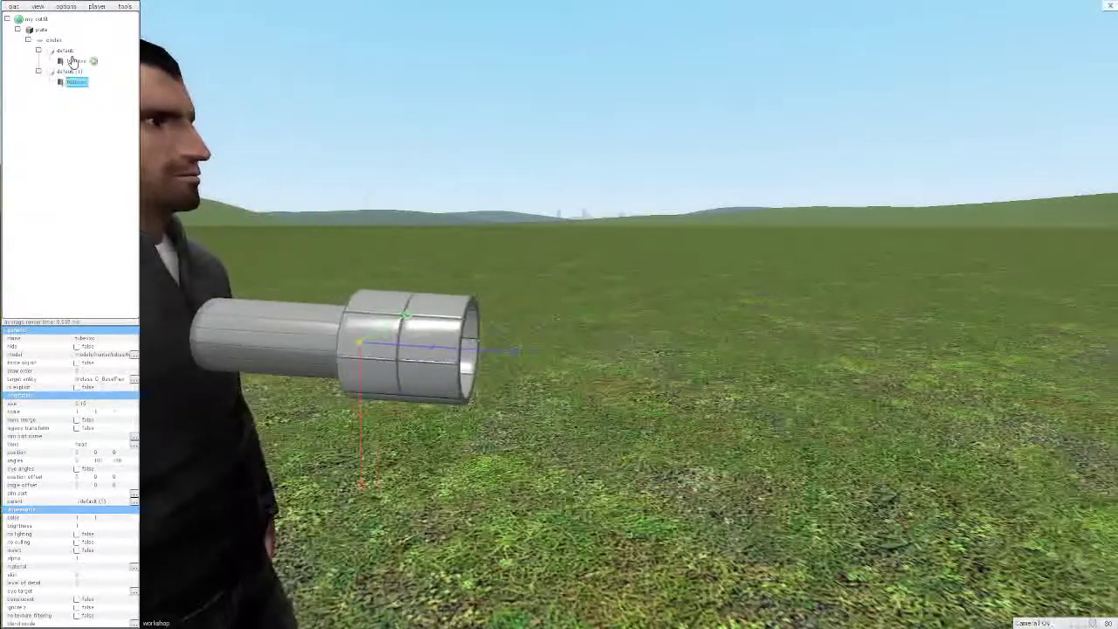
{"action": "left_click", "coordinate": [67, 52]}
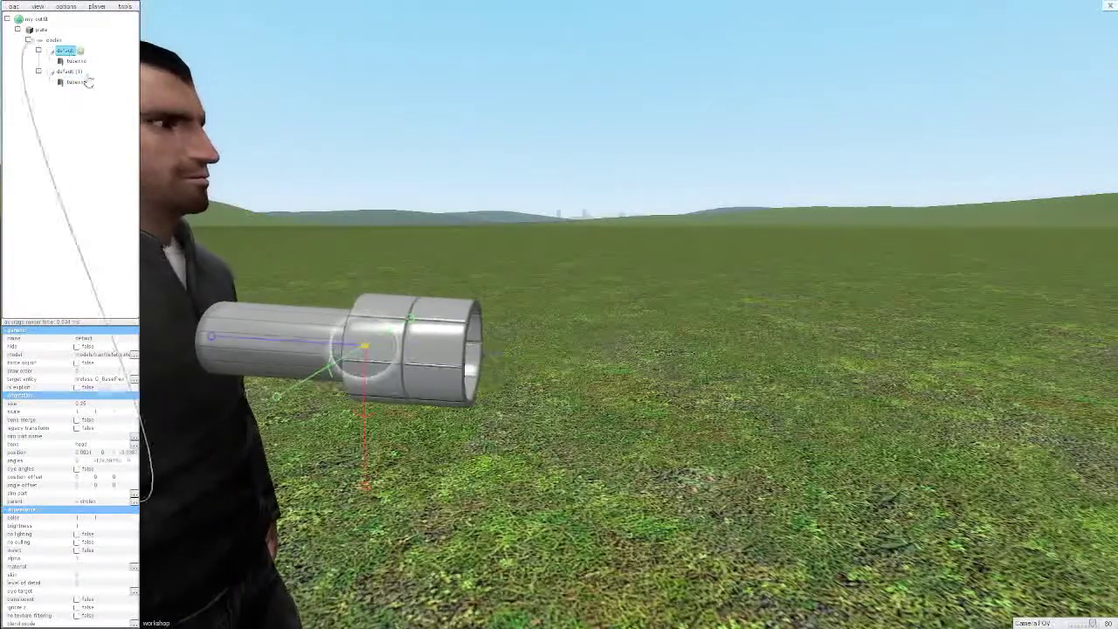
{"action": "left_click_drag", "start_coordinate": [216, 335], "coordinate": [232, 398]}
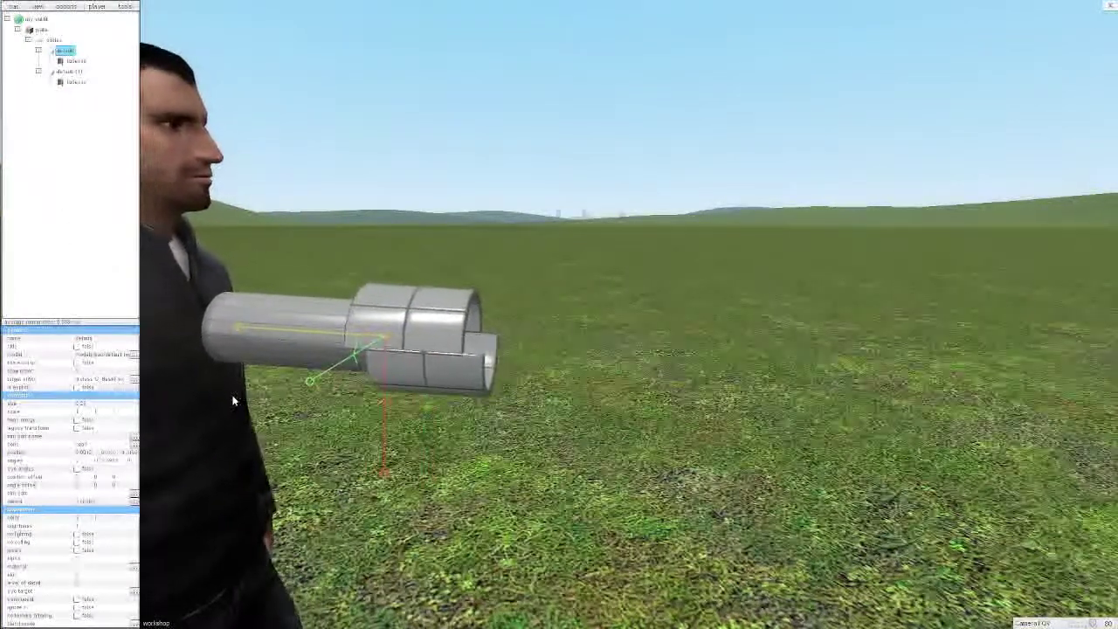
{"action": "left_click", "coordinate": [69, 71]}
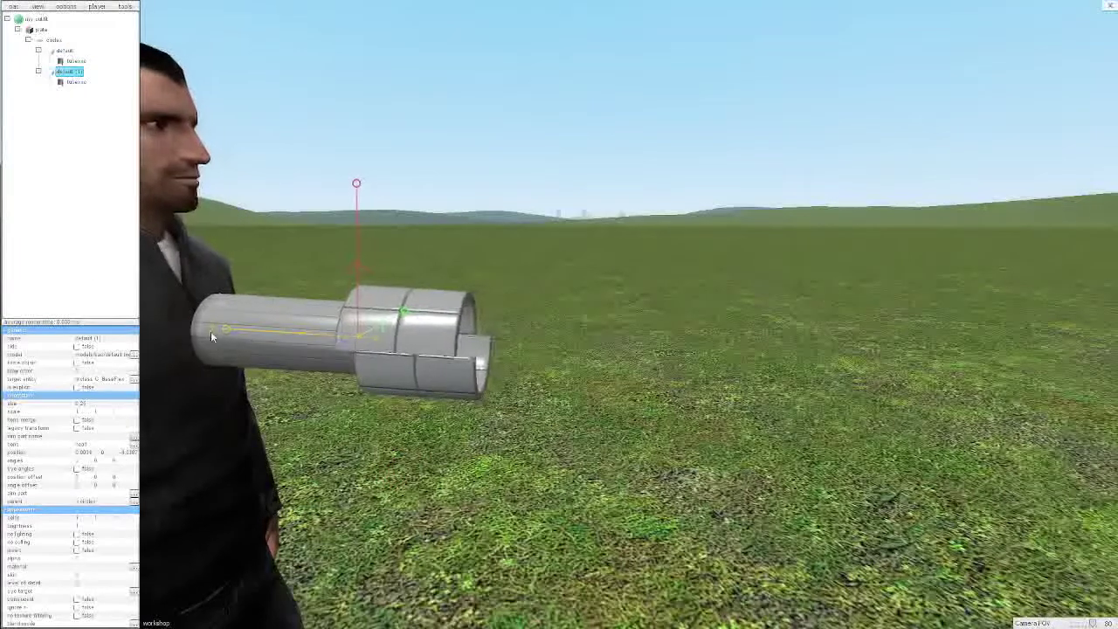
Add a proxy to the original half tube and set its variable name to Angles.
{"action": "left_click", "coordinate": [76, 61]}
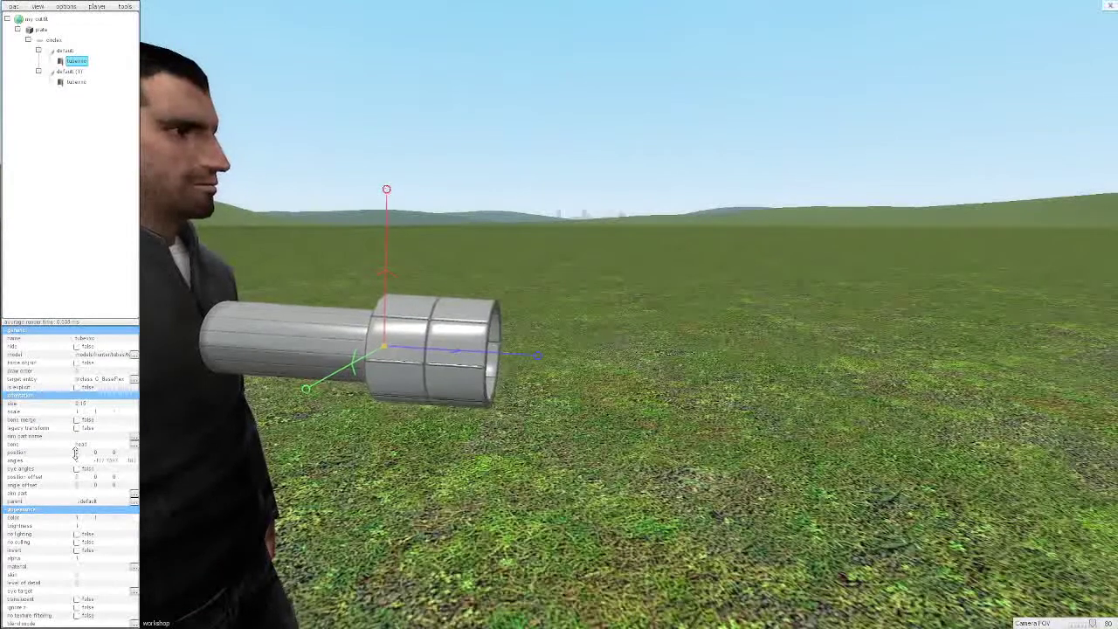
{"action": "right_click", "coordinate": [78, 63]}
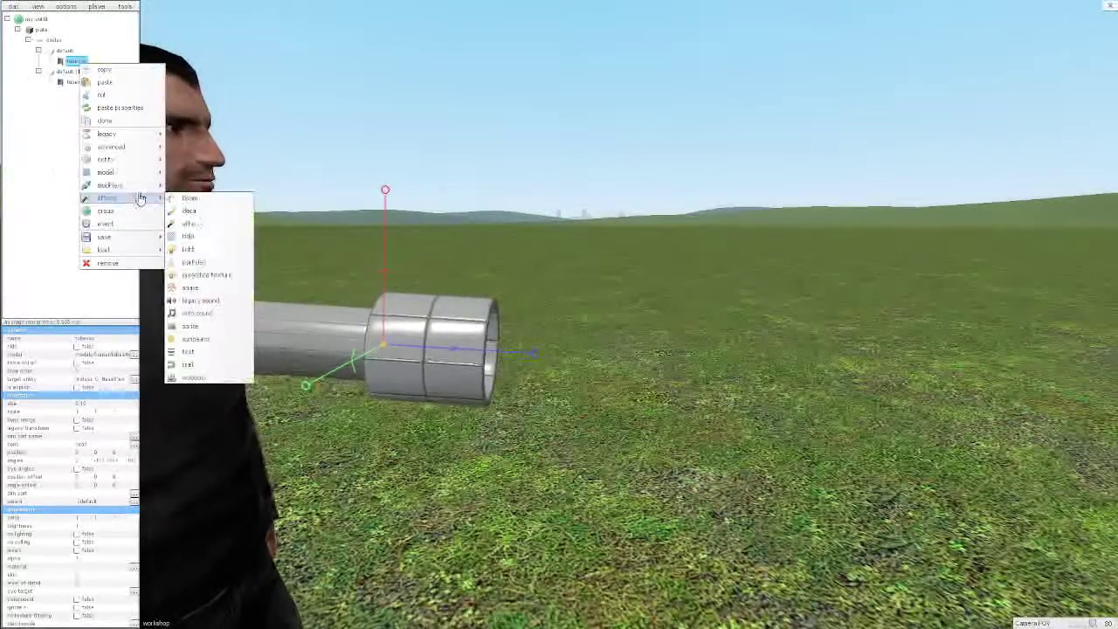
{"action": "mouse_move", "coordinate": [131, 186]}
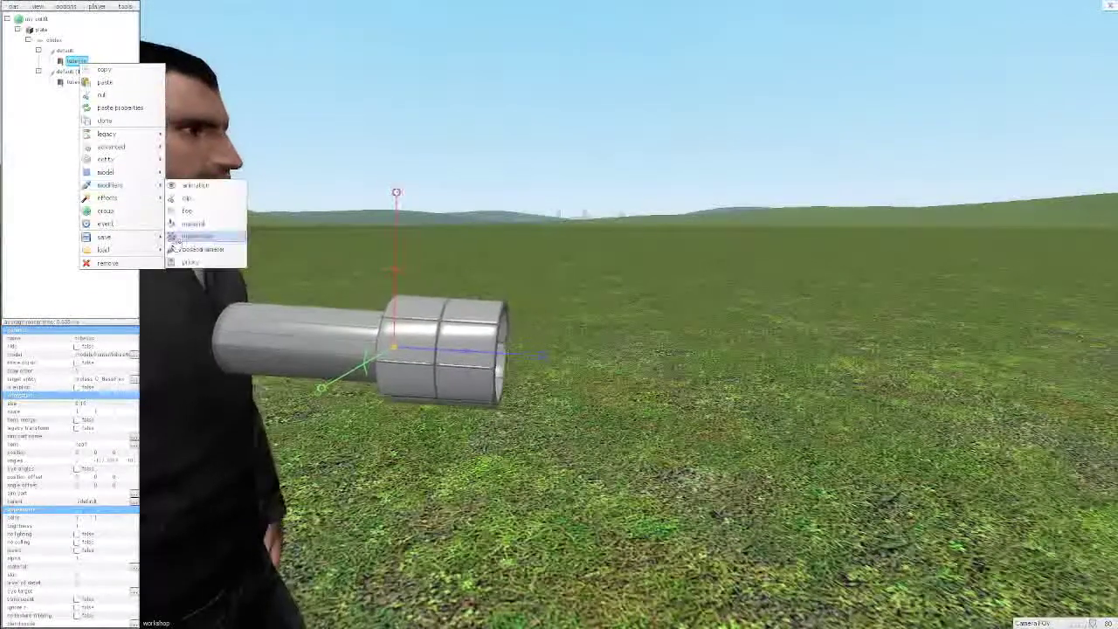
{"action": "left_click", "coordinate": [214, 263]}
{"action": "left_click_drag", "start_coordinate": [301, 320], "coordinate": [316, 317]}
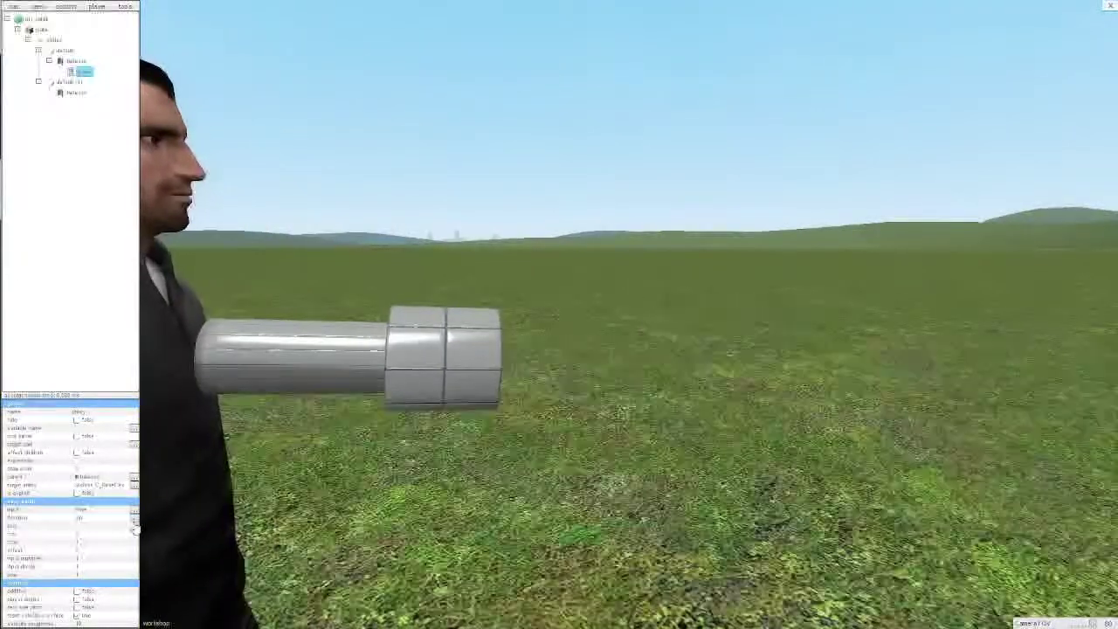
{"action": "left_click", "coordinate": [134, 429]}
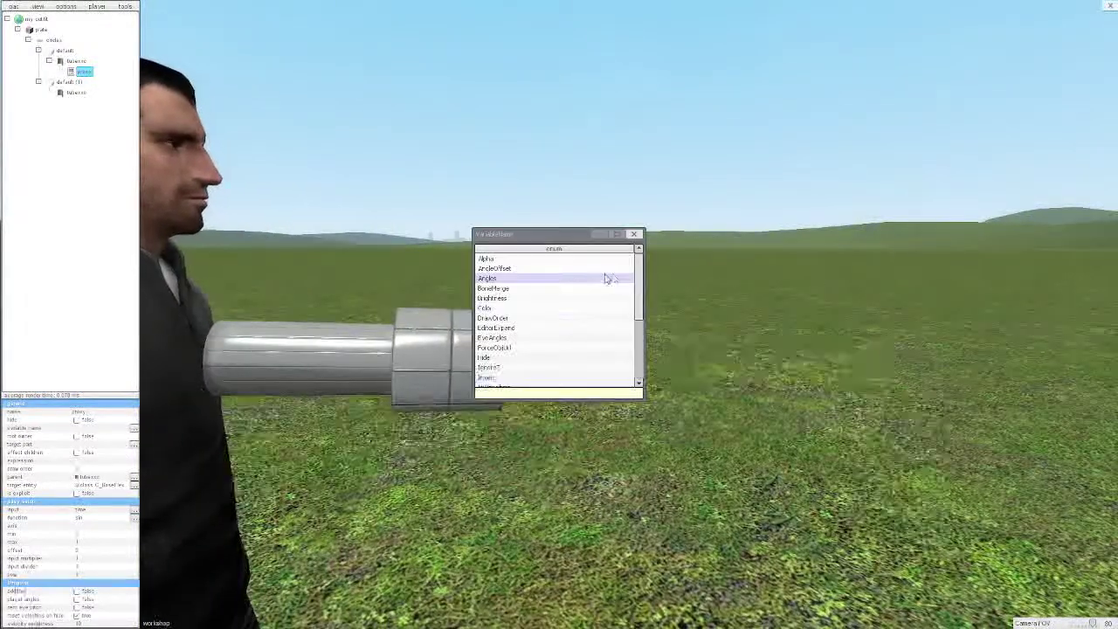
{"action": "left_click", "coordinate": [573, 279]}
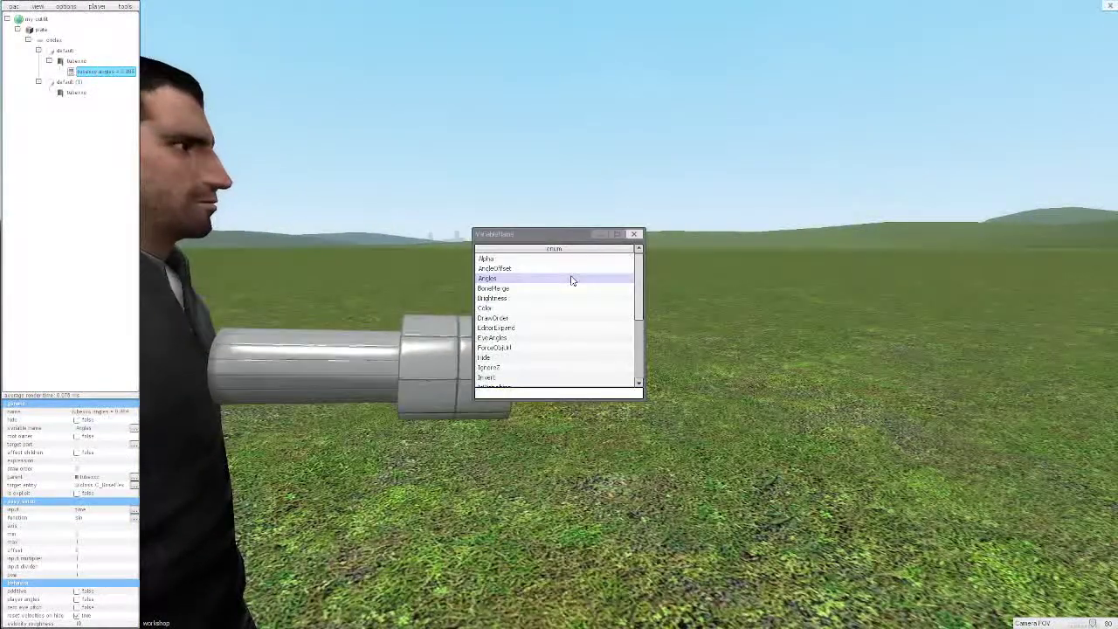
{"action": "left_click", "coordinate": [636, 234]}
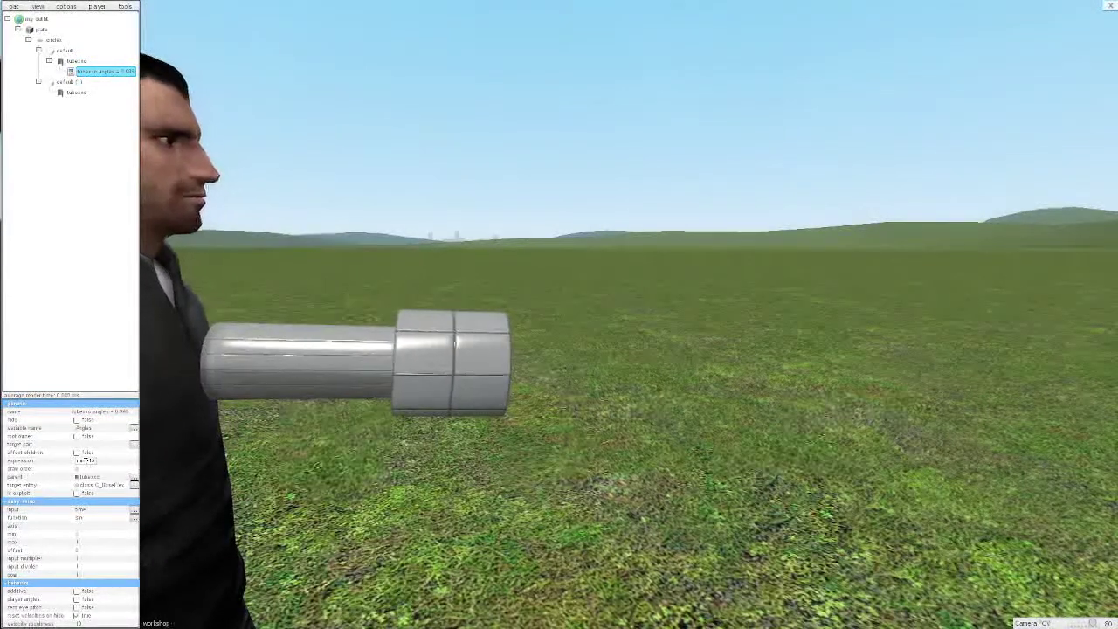
Enter a time-based expression for the angles proxy, and copy and remove the proxy from the original half tube.
{"action": "type", "text": "ee"}
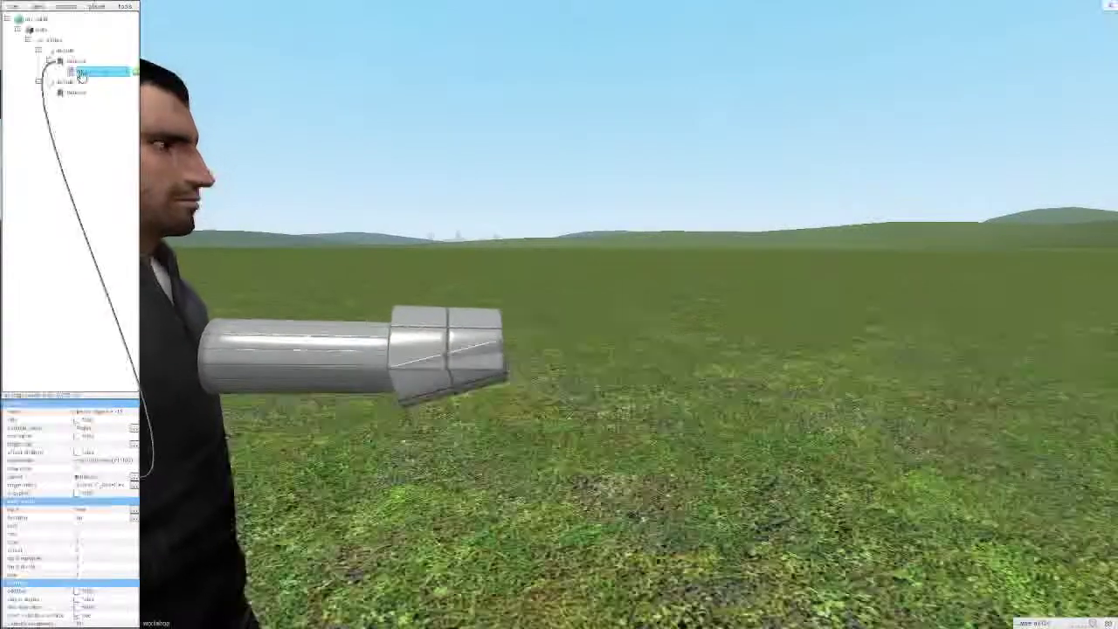
{"action": "right_click", "coordinate": [91, 72]}
{"action": "left_click", "coordinate": [117, 275]}
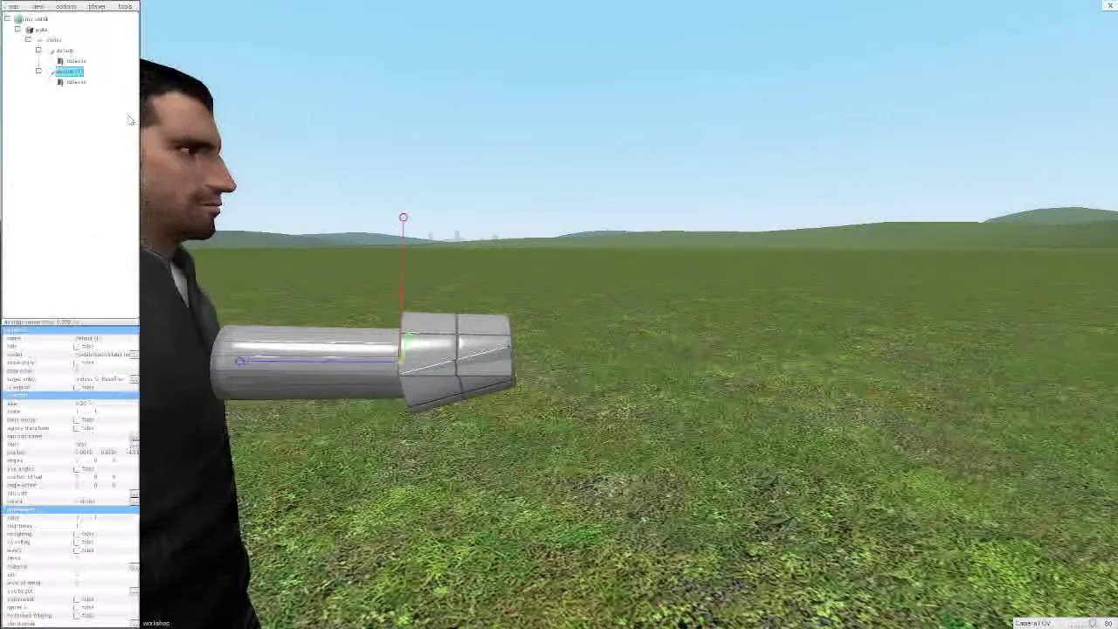
Test different downward tilts on the original half tube and reset its first angle to 0.
{"action": "left_click_drag", "start_coordinate": [379, 293], "coordinate": [438, 316]}
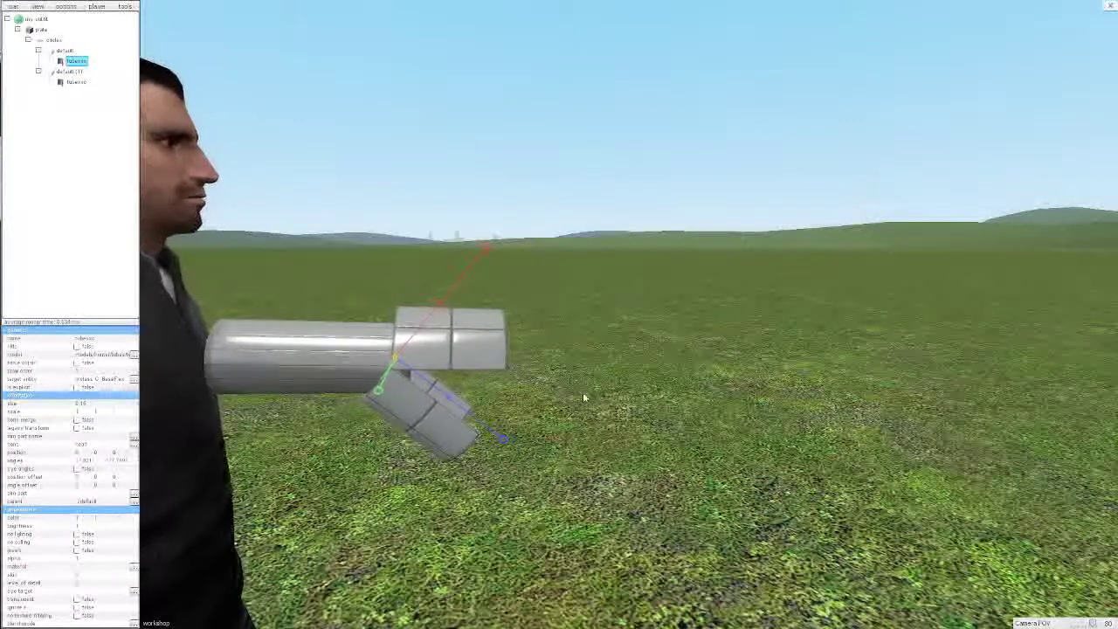
{"action": "mouse_move", "coordinate": [434, 305]}
{"action": "left_mouse_down"}
{"action": "mouse_move", "coordinate": [402, 298]}
{"action": "mouse_move", "coordinate": [435, 312]}
{"action": "left_mouse_up"}
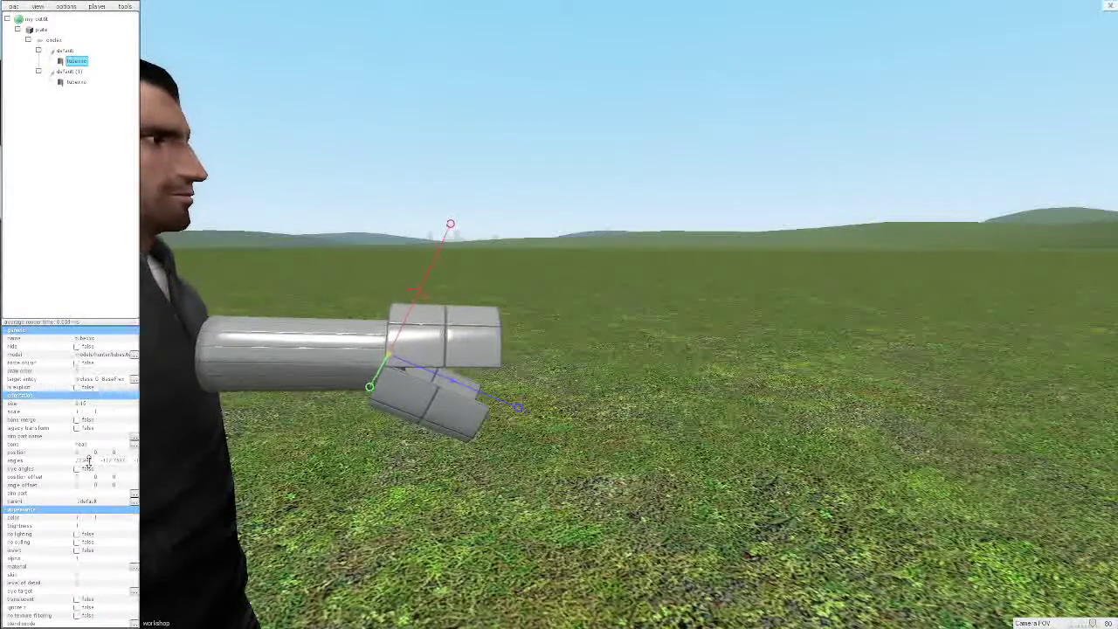
{"action": "mouse_move", "coordinate": [437, 305]}
{"action": "left_mouse_down"}
{"action": "mouse_move", "coordinate": [446, 360]}
{"action": "mouse_move", "coordinate": [406, 322]}
{"action": "mouse_move", "coordinate": [427, 319]}
{"action": "left_mouse_up"}
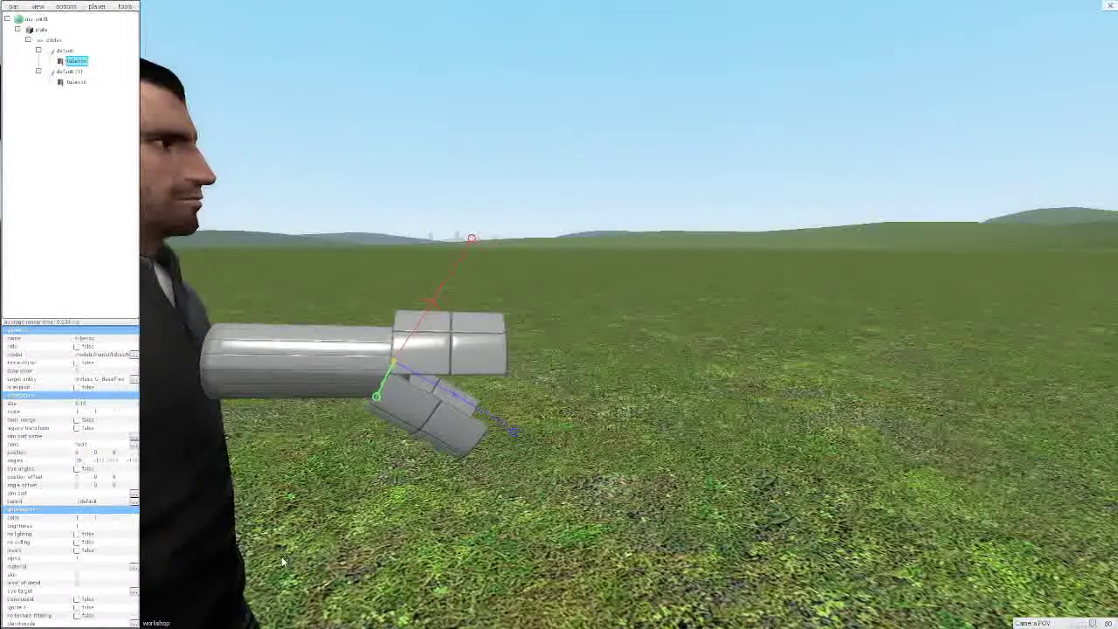
{"action": "double_click", "coordinate": [80, 461]}
{"action": "type", "text": "0"}
{"action": "left_click_drag", "start_coordinate": [166, 462], "coordinate": [162, 448]}
Paste the copied angles proxy onto the original half tube and inspect how the half swings open.
{"action": "right_click", "coordinate": [76, 63]}
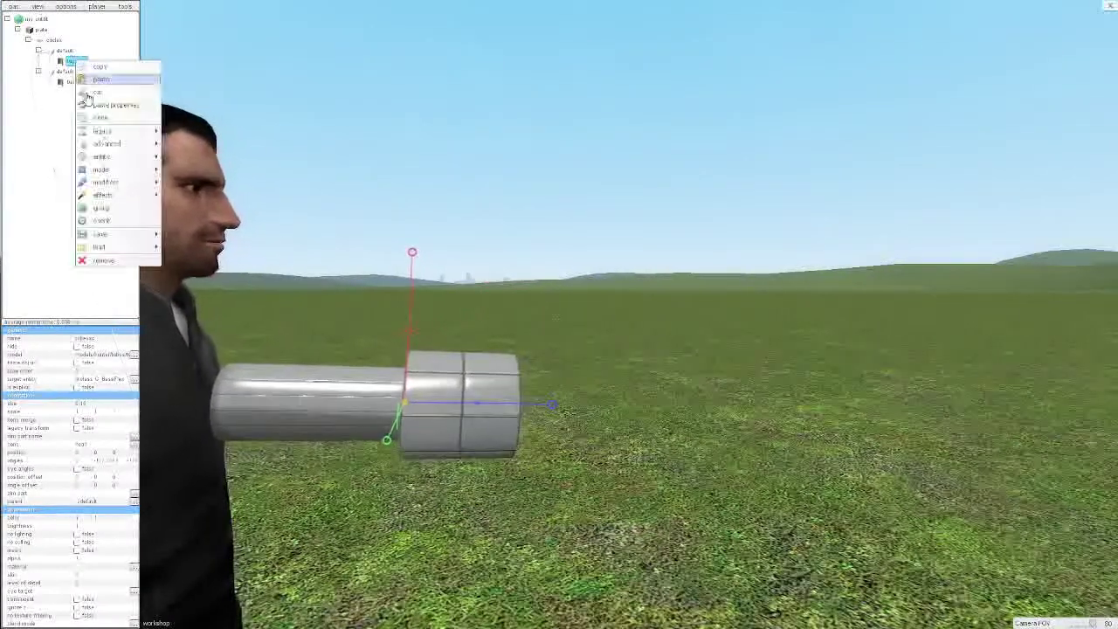
{"action": "left_click", "coordinate": [99, 80]}
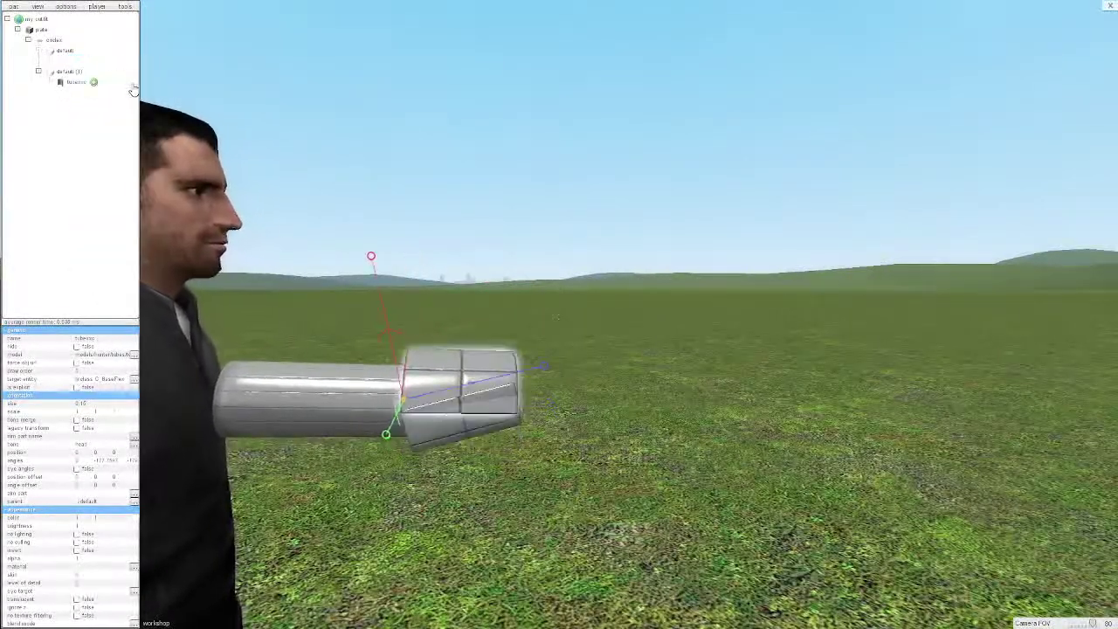
{"action": "left_click", "coordinate": [85, 74]}
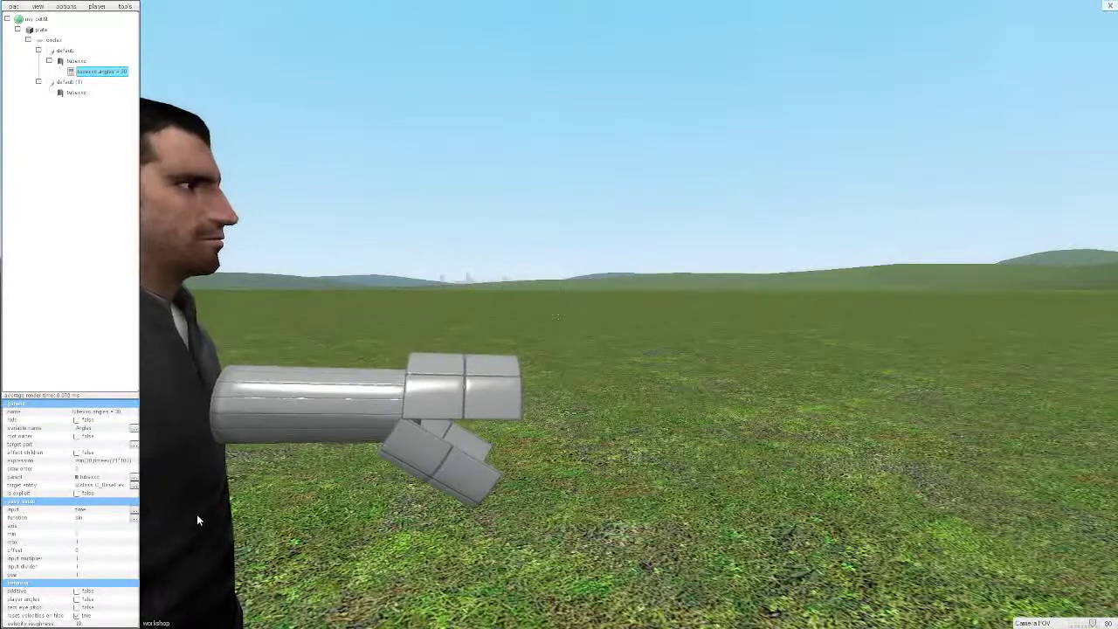
{"action": "left_click_drag", "start_coordinate": [232, 517], "coordinate": [247, 486]}
{"action": "key", "text": "w"}
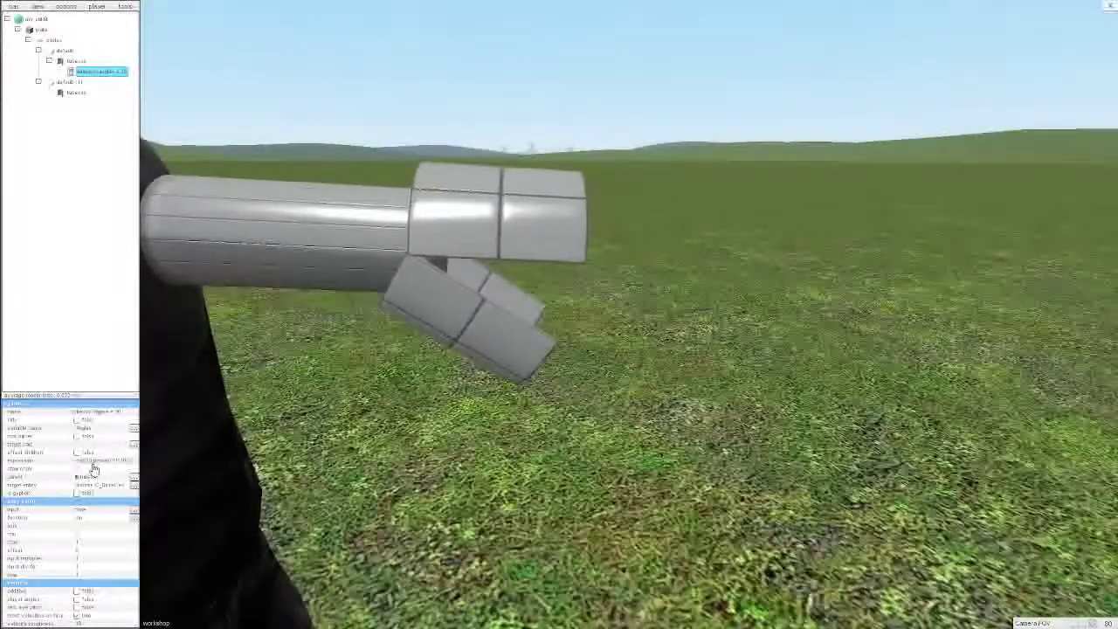
{"action": "key", "text": "a"}
{"action": "key", "text": "d"}
{"action": "key", "text": "a"}
{"action": "key", "text": "s"}
Clear the angles proxy's expression and remove the proxy from the original half tube.
{"action": "left_click", "coordinate": [106, 462]}
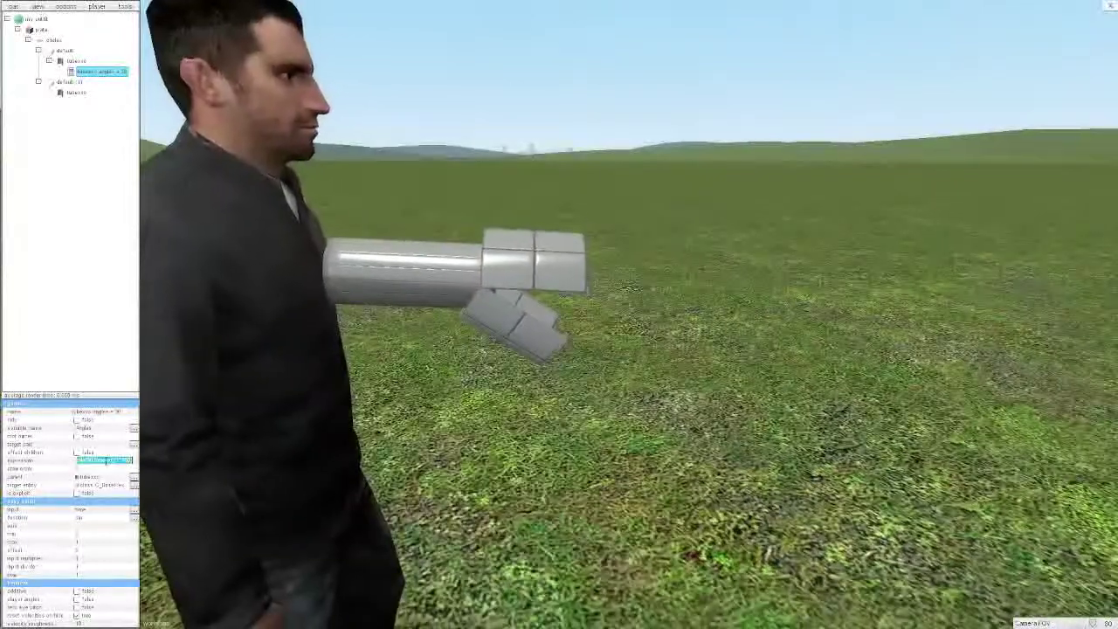
{"action": "key", "text": "BackSpace"}
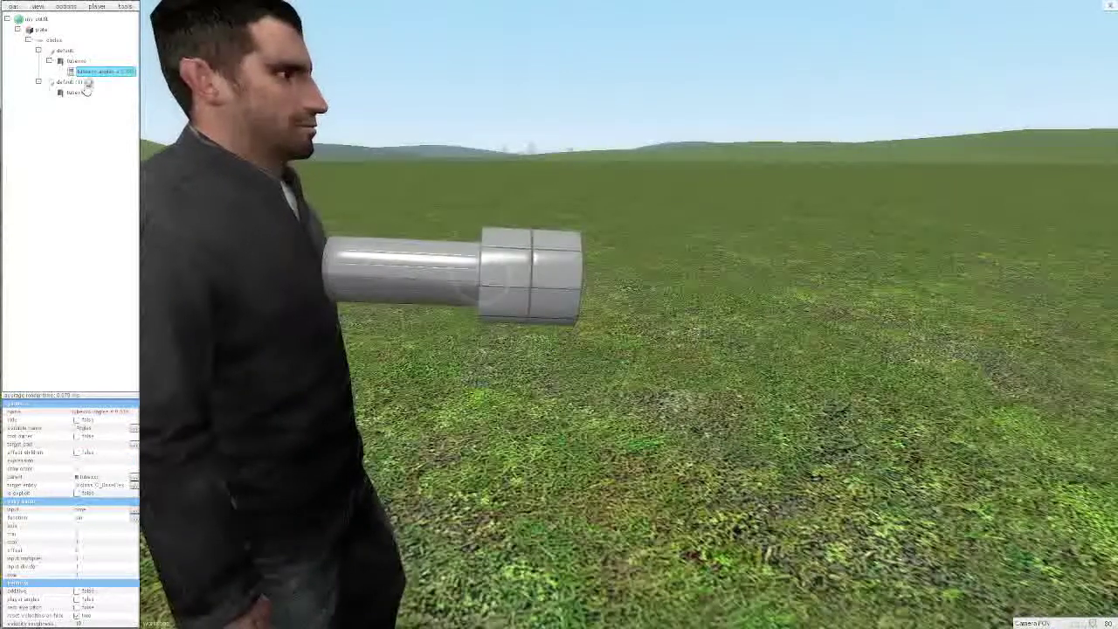
{"action": "left_click", "coordinate": [76, 63]}
{"action": "right_click", "coordinate": [84, 72]}
{"action": "left_click", "coordinate": [110, 272]}
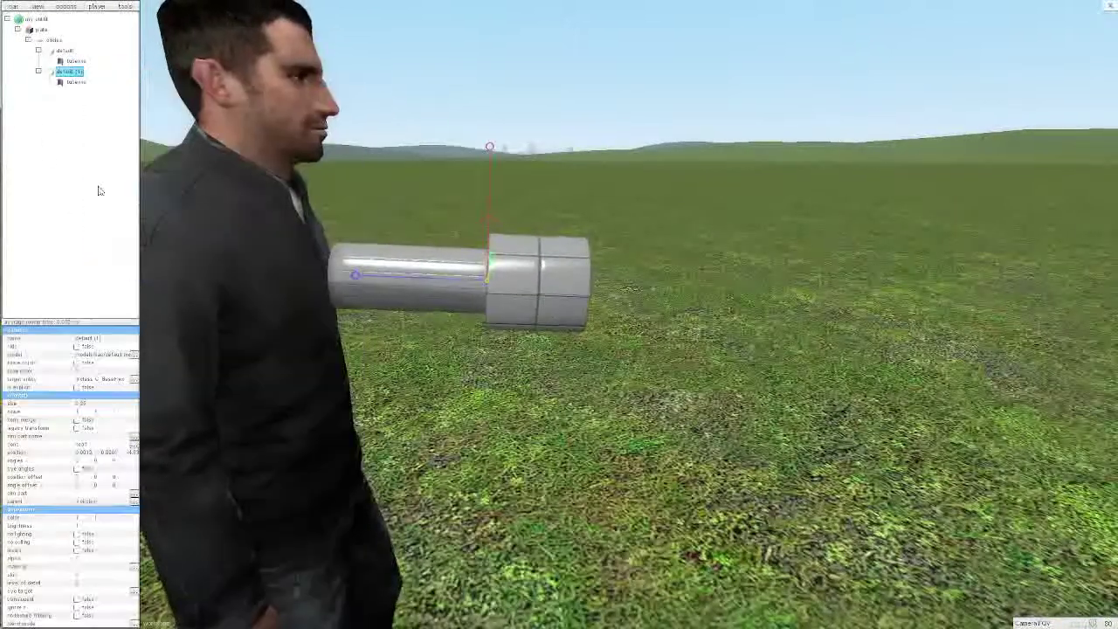
Rotate the original half tube about a quarter turn so it points downward, and widen the editor panel.
{"action": "left_click", "coordinate": [79, 53]}
{"action": "left_click", "coordinate": [70, 64]}
{"action": "left_click_drag", "start_coordinate": [437, 253], "coordinate": [428, 275]}
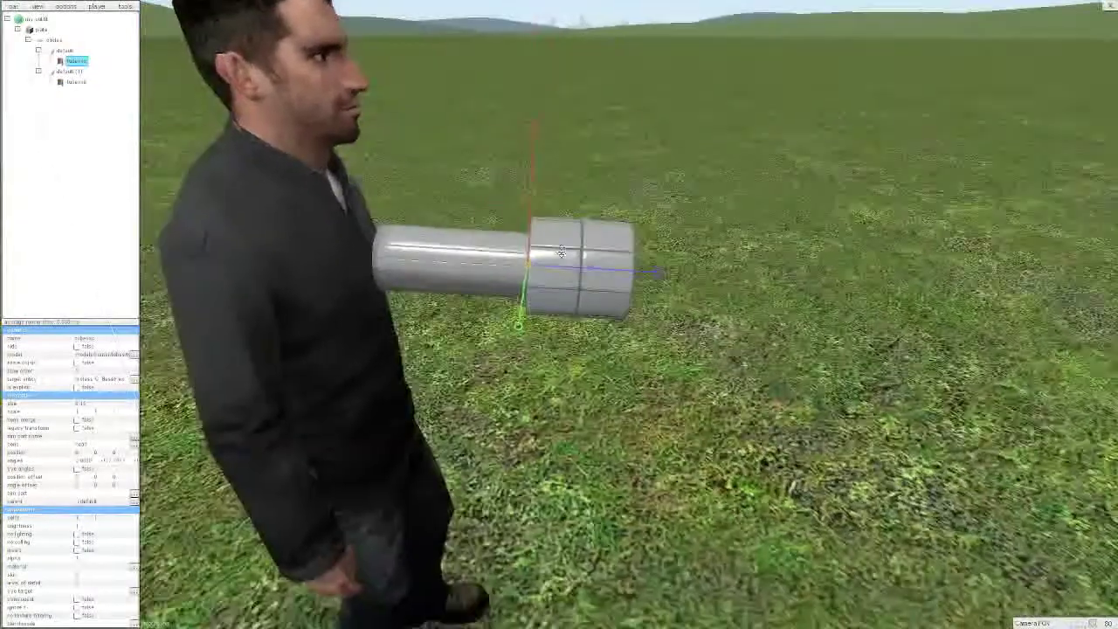
{"action": "left_click_drag", "start_coordinate": [595, 268], "coordinate": [538, 374]}
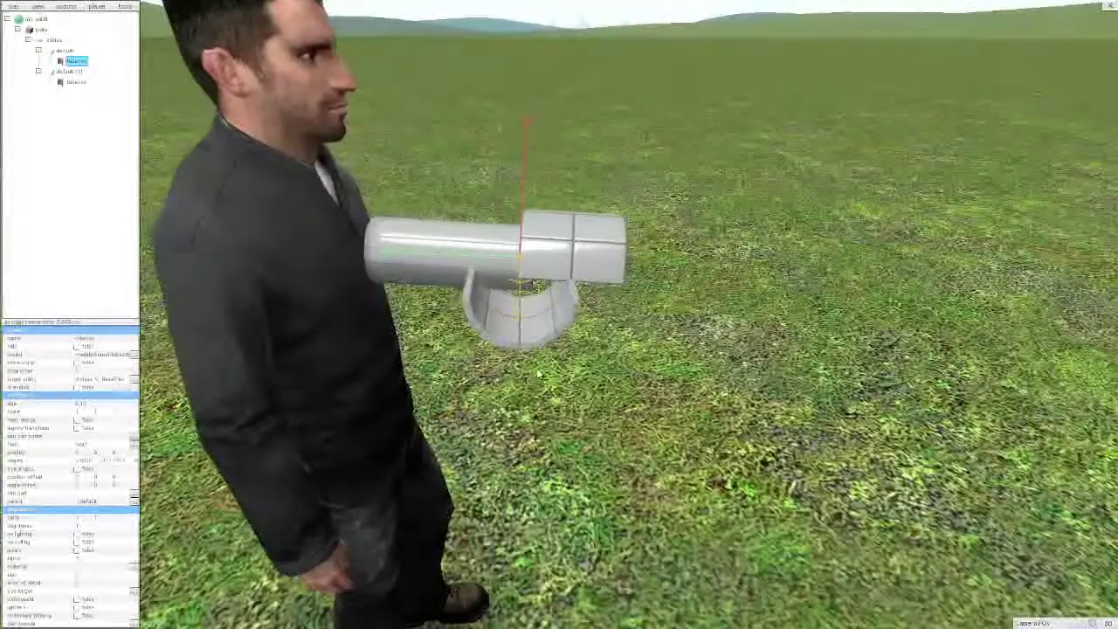
{"action": "left_click_drag", "start_coordinate": [140, 459], "coordinate": [156, 458]}
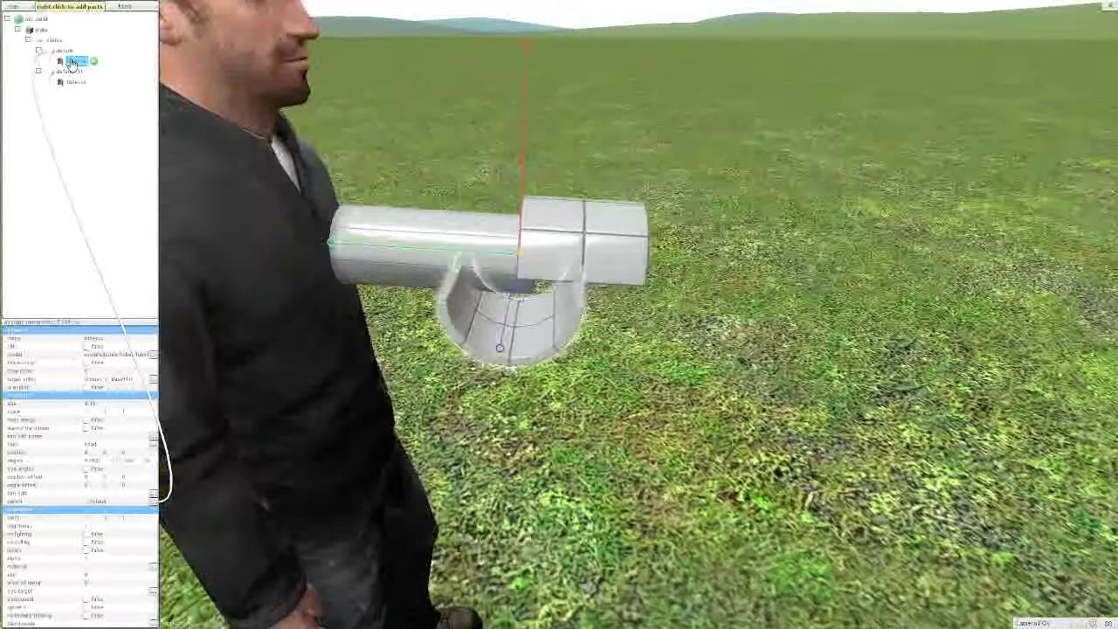
Paste the copied angles proxy onto the original half tube and set the tube's third angle to 90.
{"action": "right_click", "coordinate": [73, 63]}
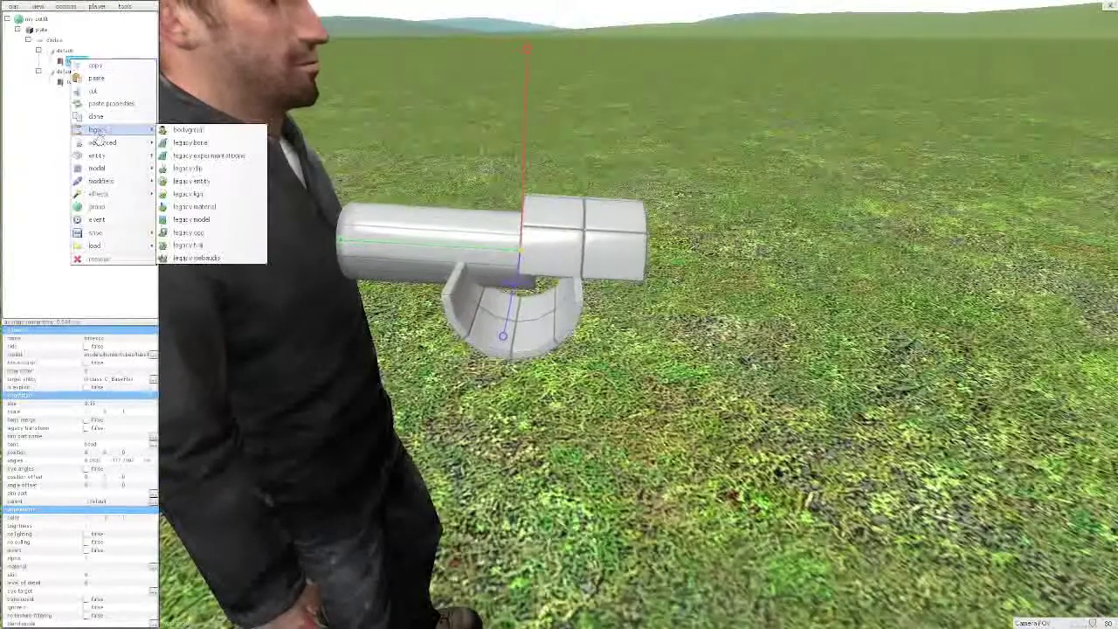
{"action": "left_click", "coordinate": [106, 83]}
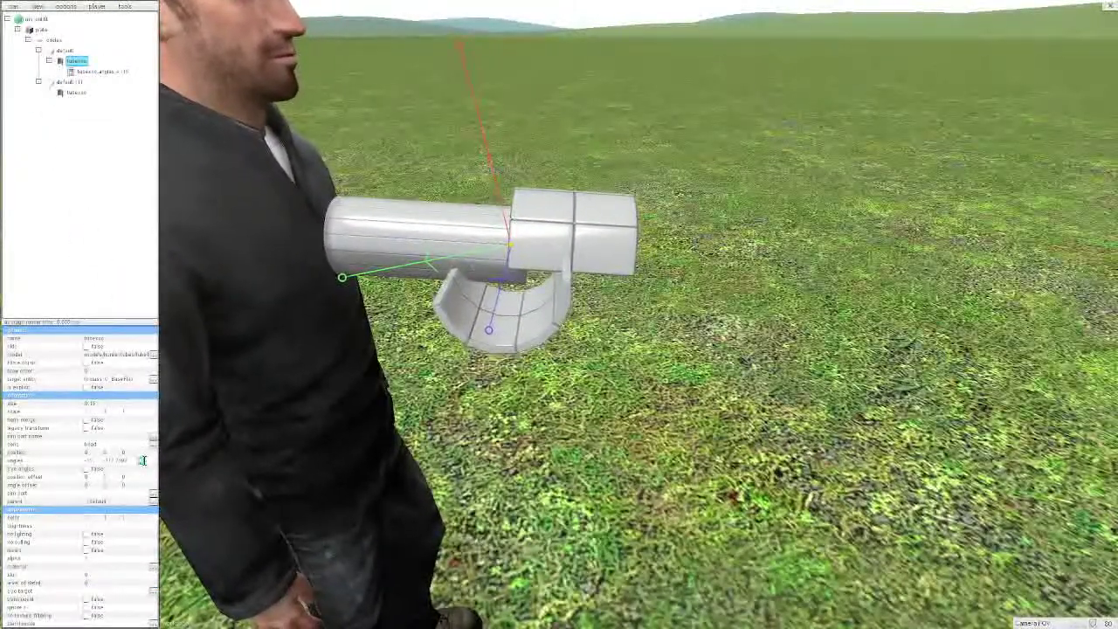
{"action": "type", "text": "90"}
{"action": "key", "text": "Return"}
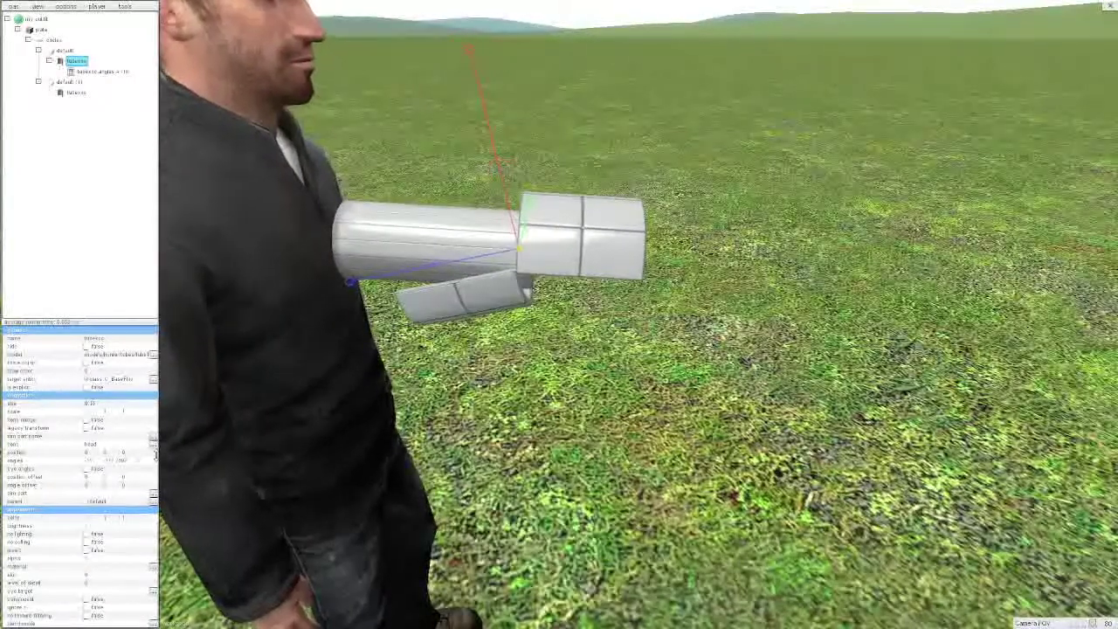
Change the angles proxy's expression so that the driven angle reaches 90.
{"action": "left_click", "coordinate": [102, 71]}
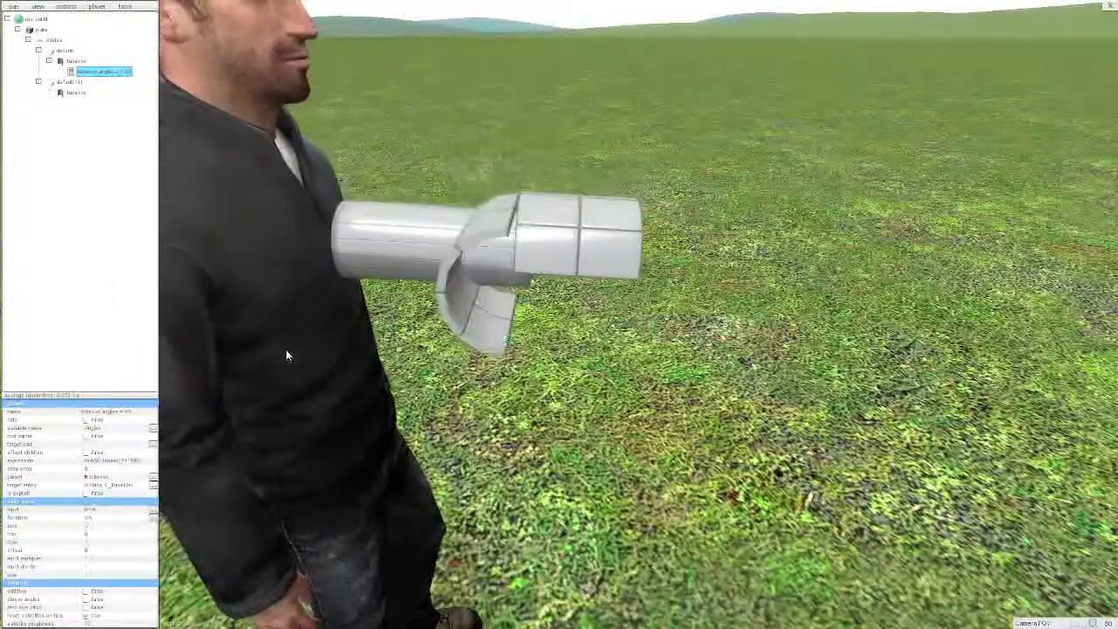
{"action": "left_click", "coordinate": [73, 53]}
{"action": "left_click", "coordinate": [96, 71]}
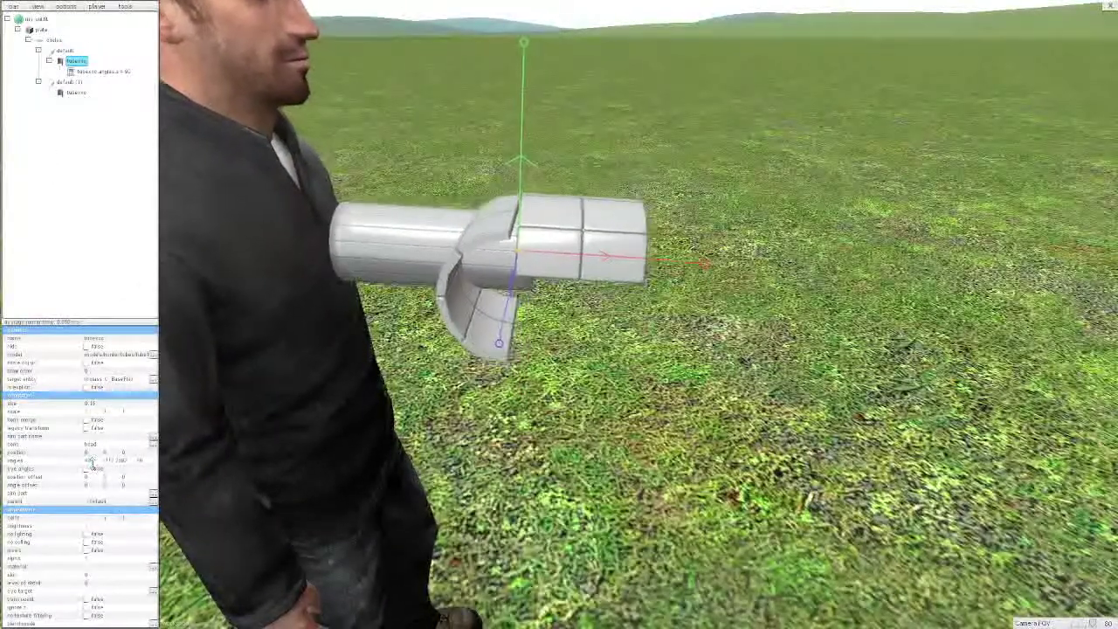
Revise the angles proxy's expression while checking the half tube's motion from the front of the character.
{"action": "key", "text": "s"}
{"action": "left_click_drag", "start_coordinate": [379, 402], "coordinate": [308, 450]}
{"action": "key", "text": "d"}
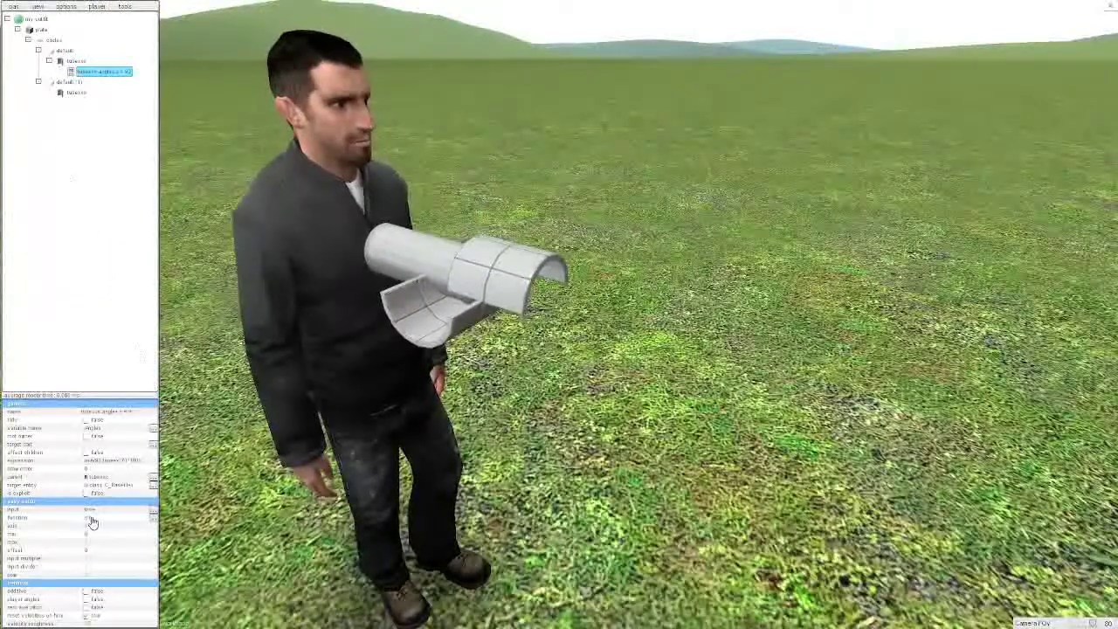
{"action": "left_click", "coordinate": [102, 462]}
{"action": "left_click", "coordinate": [100, 462]}
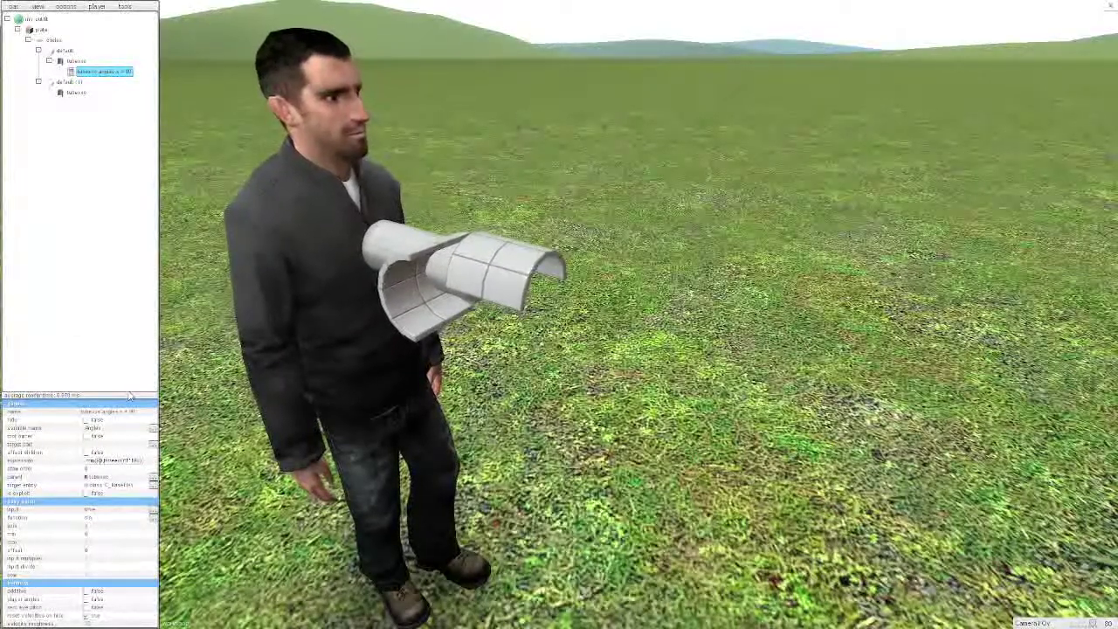
Check the open half tube from the side and add an event under its angles proxy.
{"action": "left_click", "coordinate": [76, 61]}
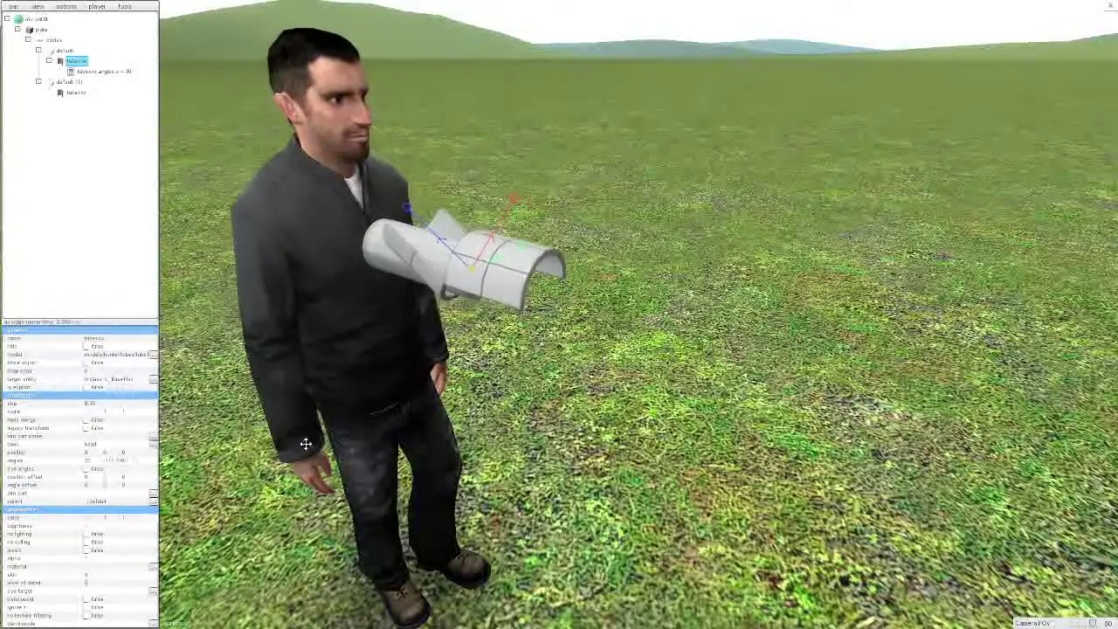
{"action": "key", "text": "w"}
{"action": "left_click_drag", "start_coordinate": [387, 426], "coordinate": [406, 396]}
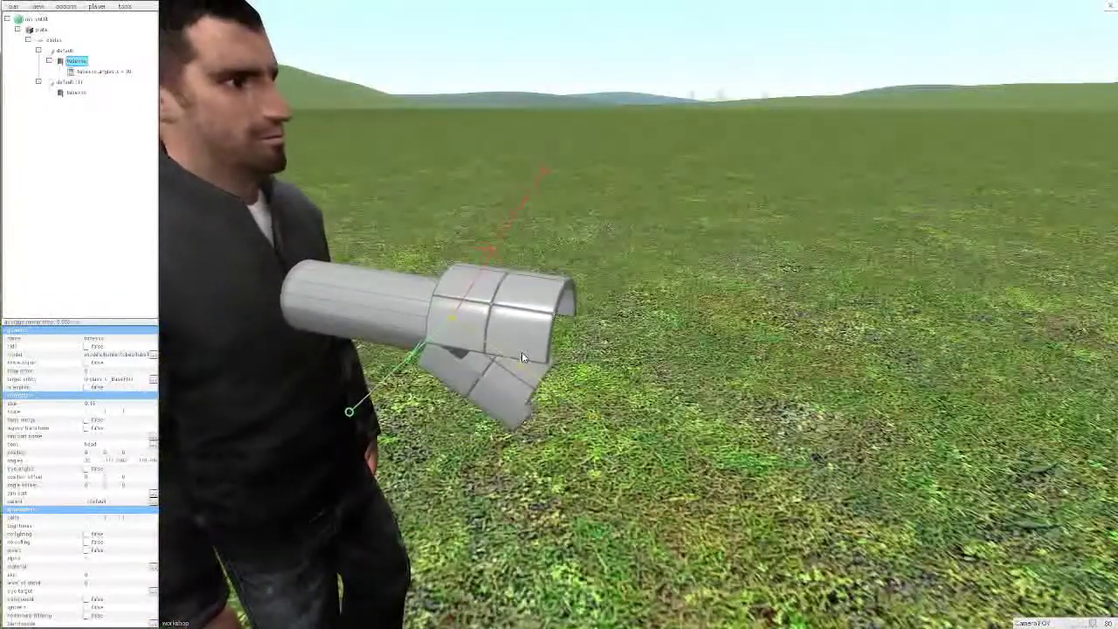
{"action": "key", "text": "s"}
{"action": "left_click_drag", "start_coordinate": [302, 342], "coordinate": [317, 319]}
{"action": "key", "text": "w"}
{"action": "left_click", "coordinate": [87, 72]}
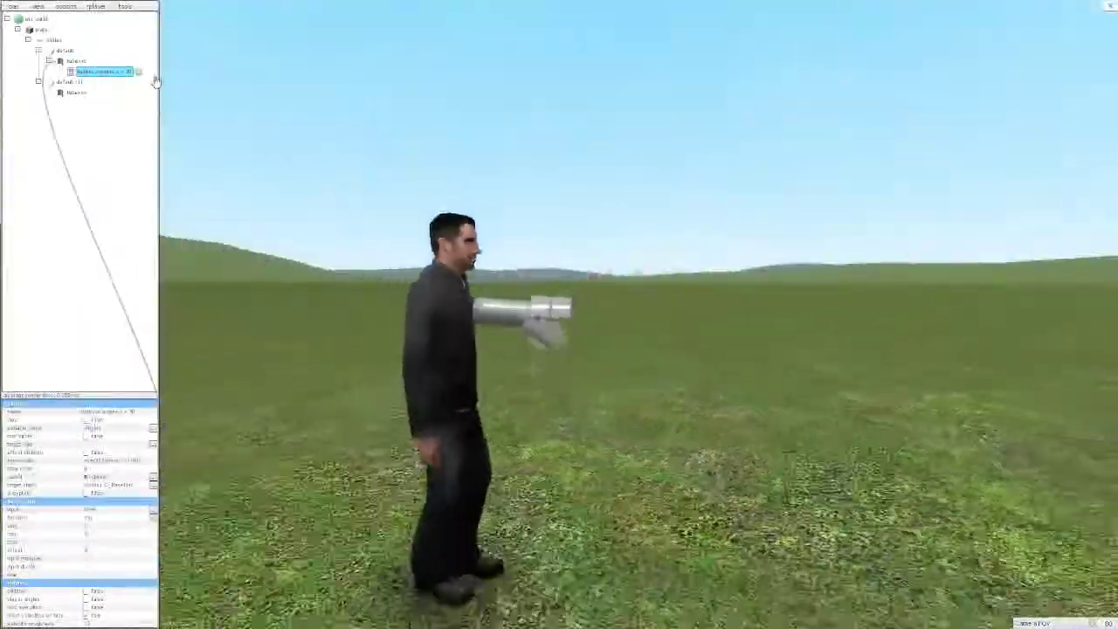
{"action": "right_click", "coordinate": [124, 73]}
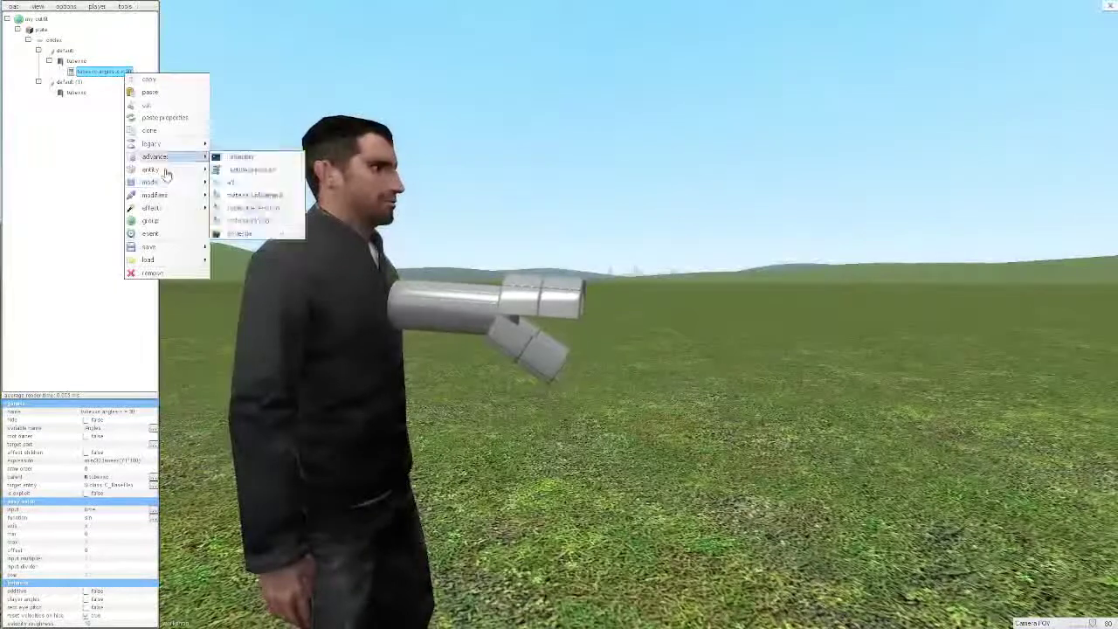
{"action": "left_click", "coordinate": [146, 235]}
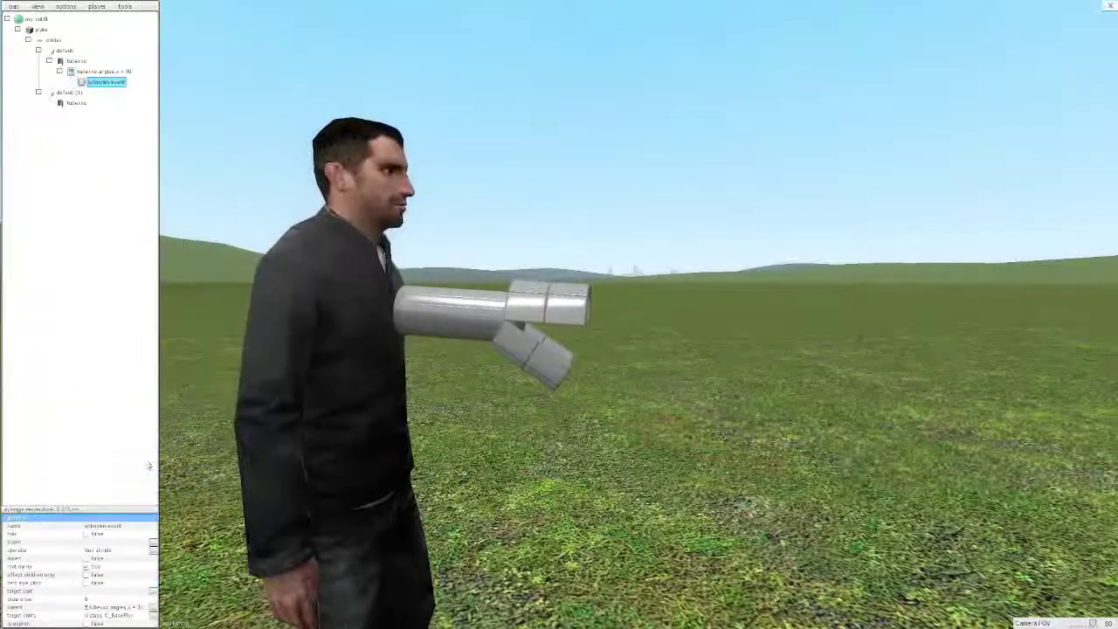
Set the new event's type to button, enable its invert option, and try it out in the game.
{"action": "left_click", "coordinate": [117, 543]}
{"action": "type", "text": "button"}
{"action": "key", "text": "Return"}
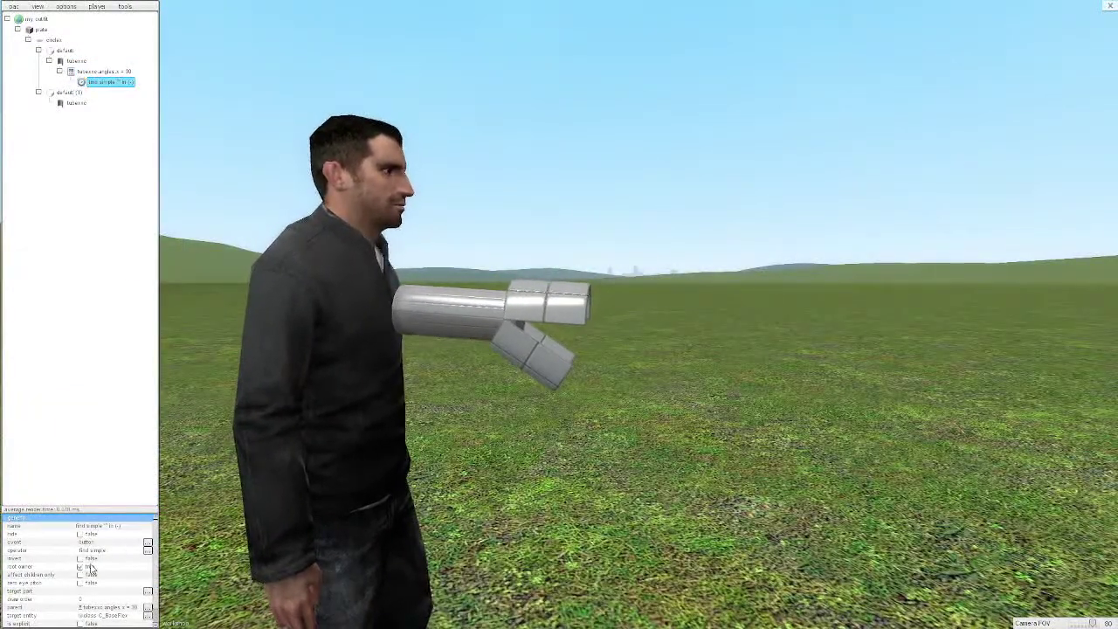
{"action": "left_click_drag", "start_coordinate": [155, 556], "coordinate": [154, 591]}
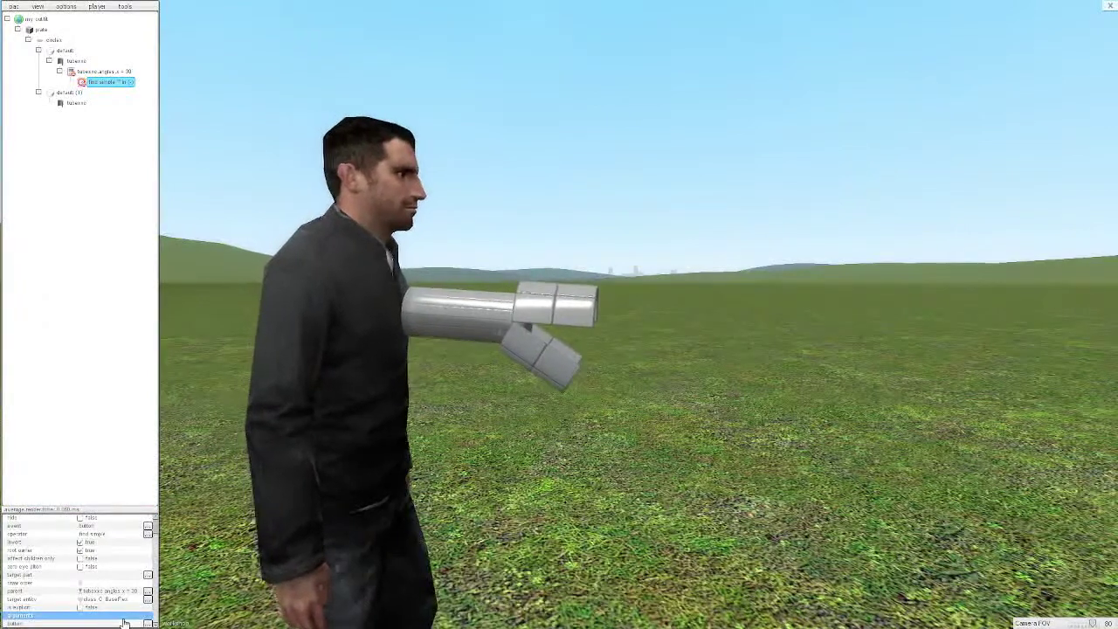
{"action": "key", "text": "ctrl+e"}
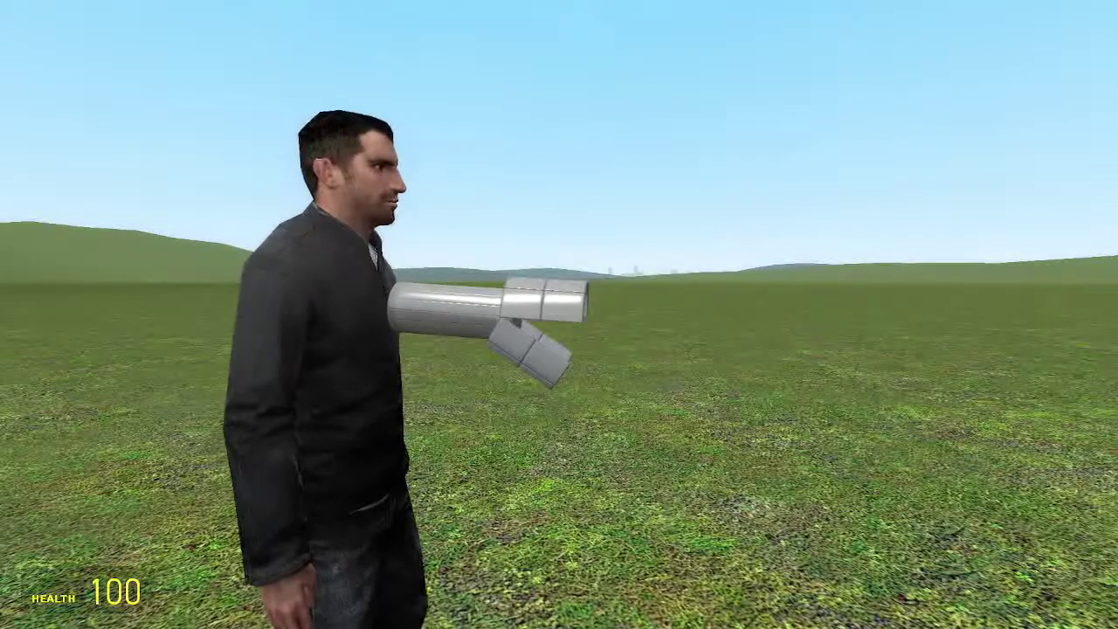
{"action": "key", "text": "ctrl+e"}
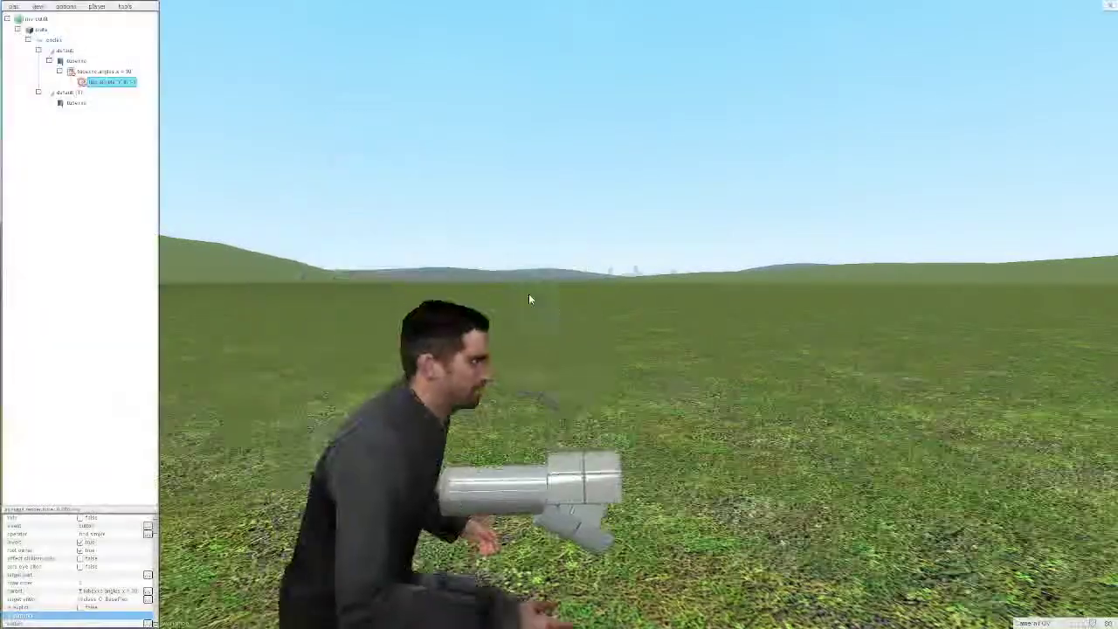
Clone the angles proxy together with its button event and turn off invert on one of the two events.
{"action": "scroll", "coordinate": [530, 297], "scroll_direction": "up", "scroll_amount": 5}
{"action": "right_click", "coordinate": [91, 70]}
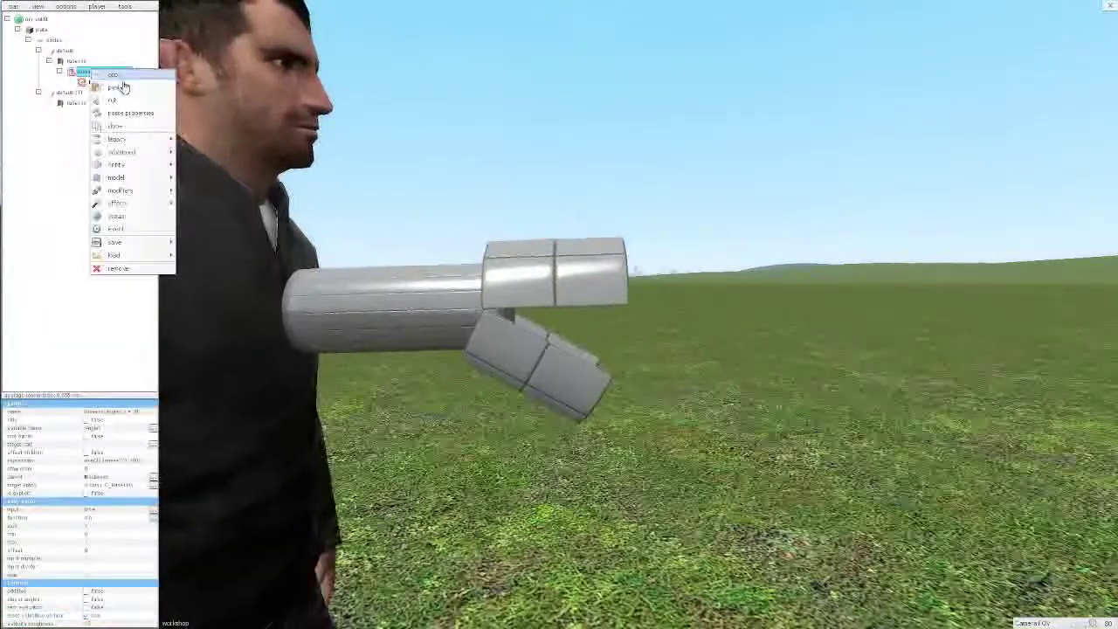
{"action": "left_click", "coordinate": [133, 128]}
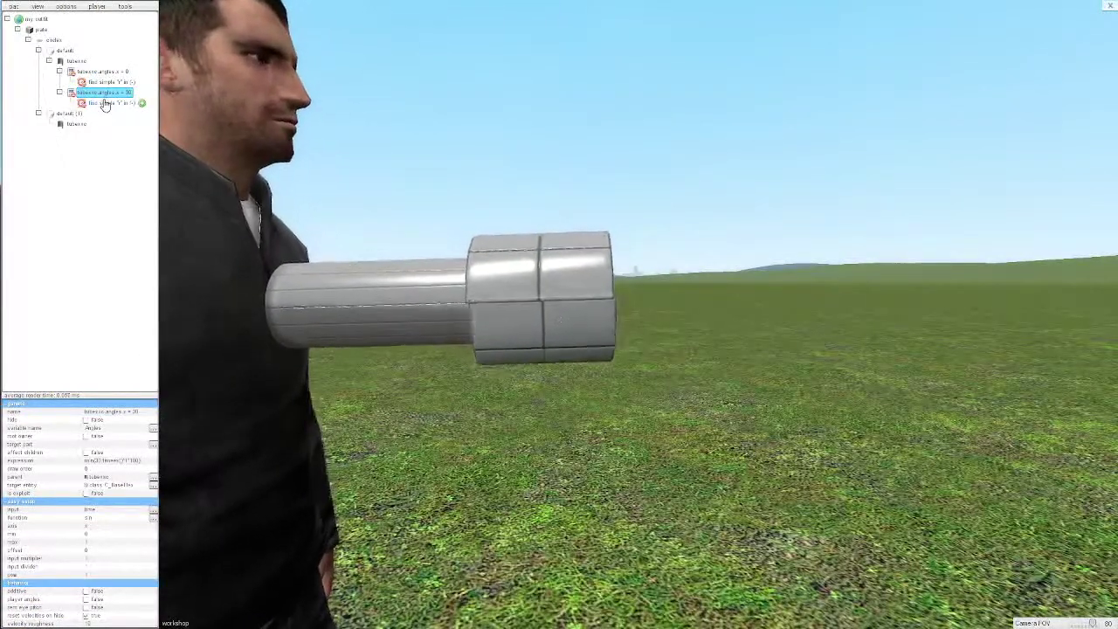
{"action": "left_click", "coordinate": [85, 544]}
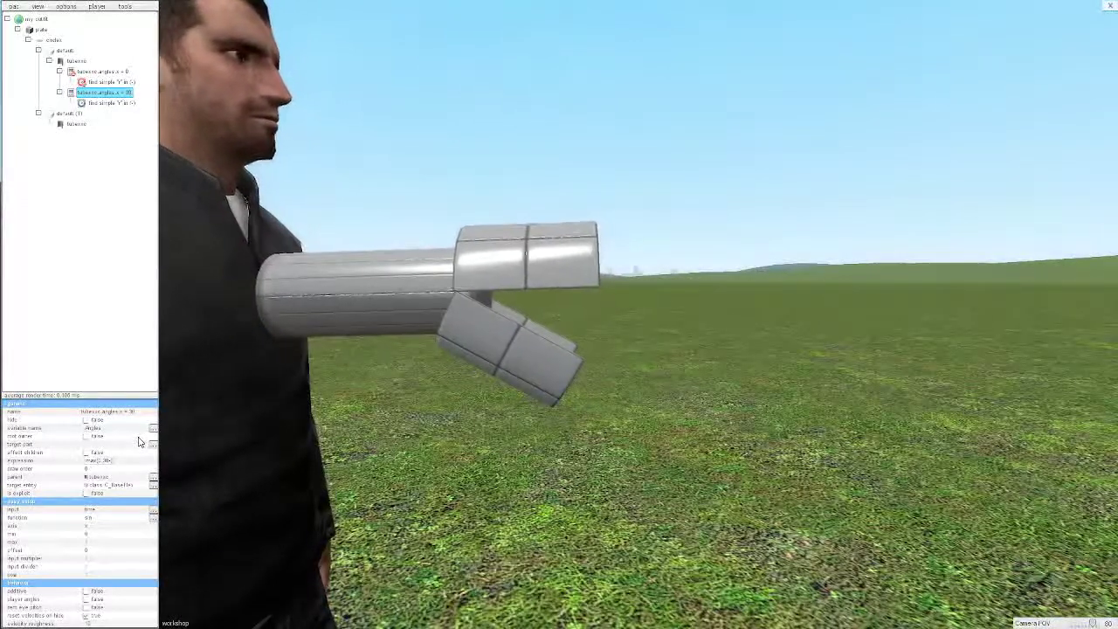
Set the second proxy's expression to max(0,30-(timeex()*100)) and test the button-driven opening and closing in the game.
{"action": "type", "text": "time()*"}
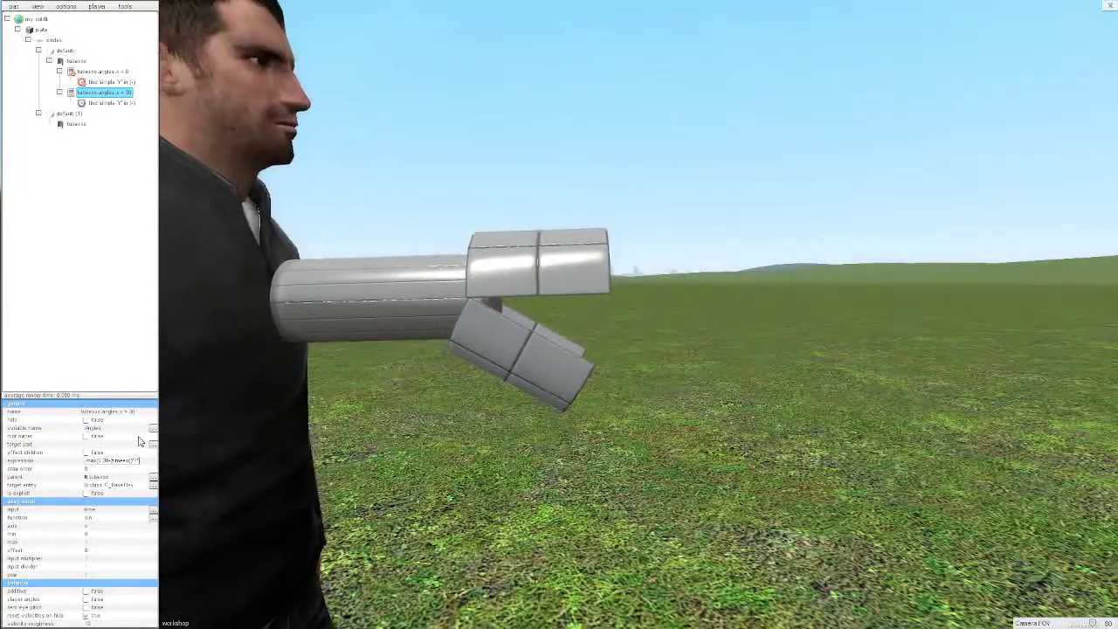
{"action": "type", "text": "100))"}
{"action": "key", "text": "Return"}
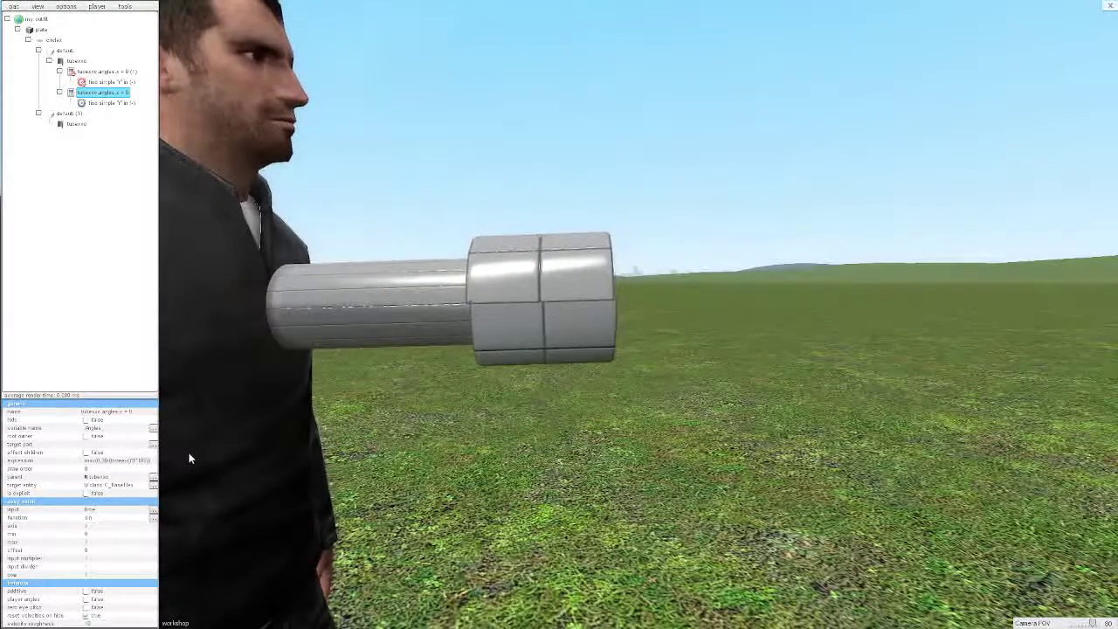
{"action": "key", "text": "ctrl+e"}
{"action": "key", "text": "r"}
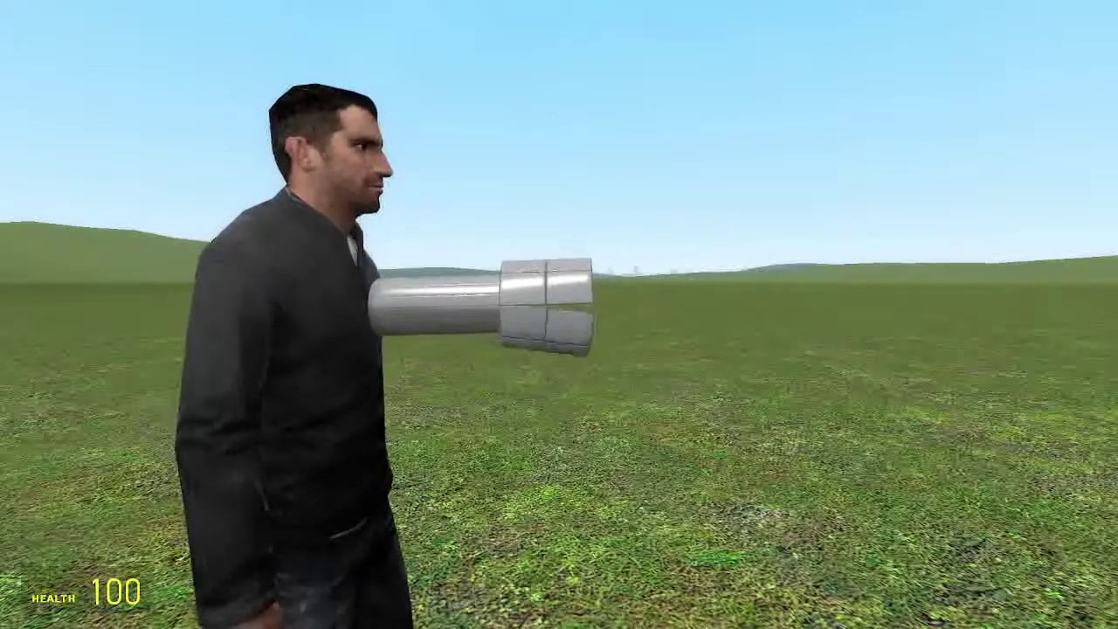
{"action": "key", "text": "ctrl+e"}
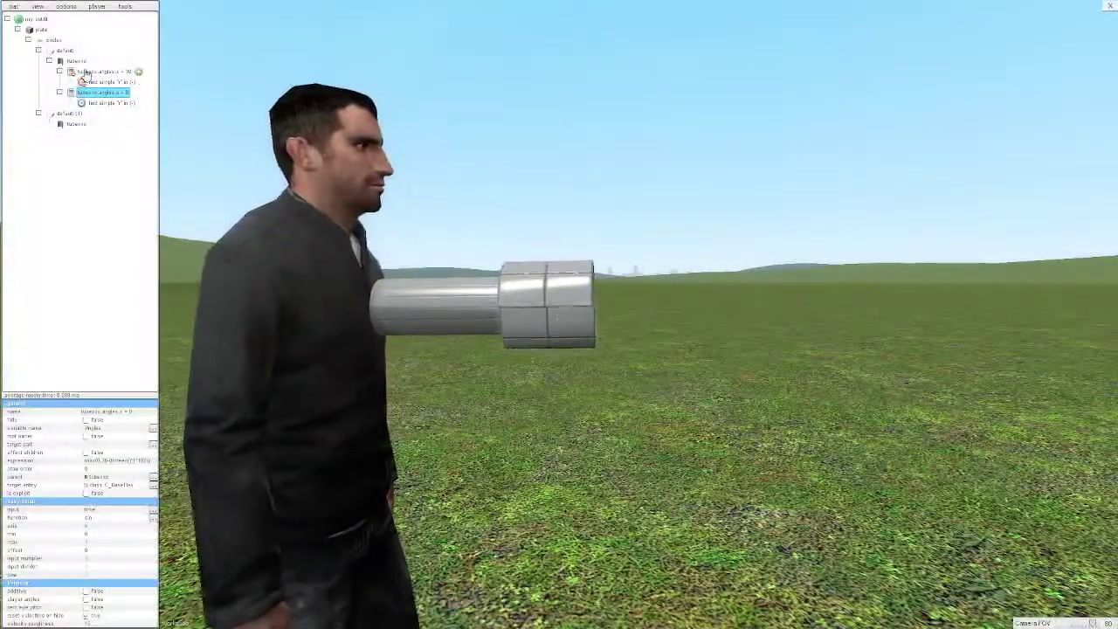
Copy both angles proxies with their button events from the original half tube onto the other half tube.
{"action": "right_click", "coordinate": [85, 73]}
{"action": "left_click", "coordinate": [97, 78]}
{"action": "left_click", "coordinate": [75, 126]}
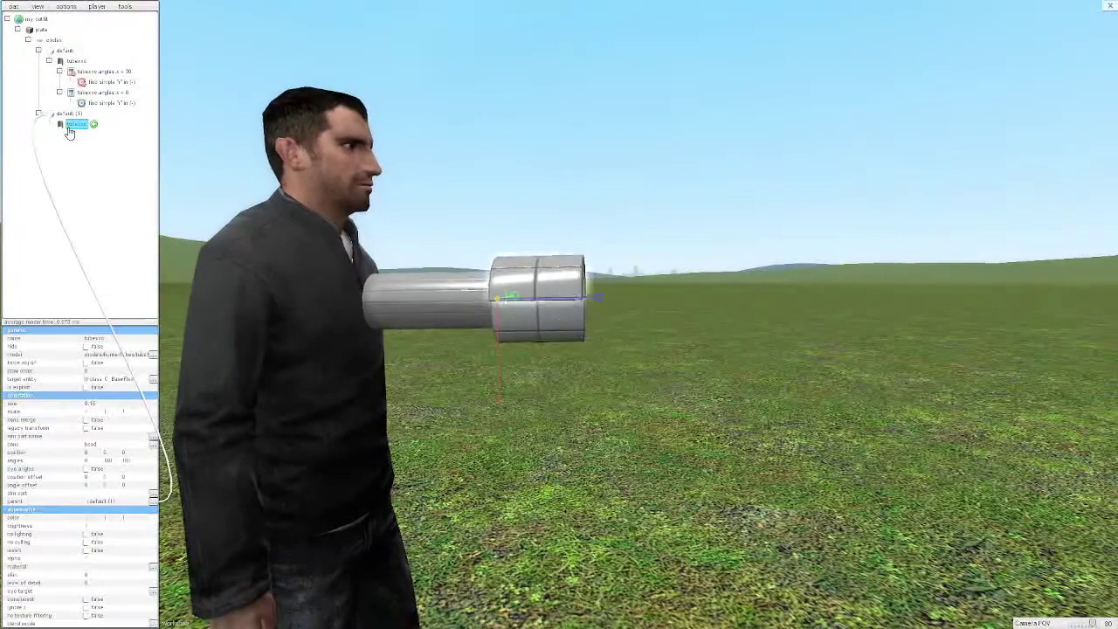
{"action": "right_click", "coordinate": [77, 128]}
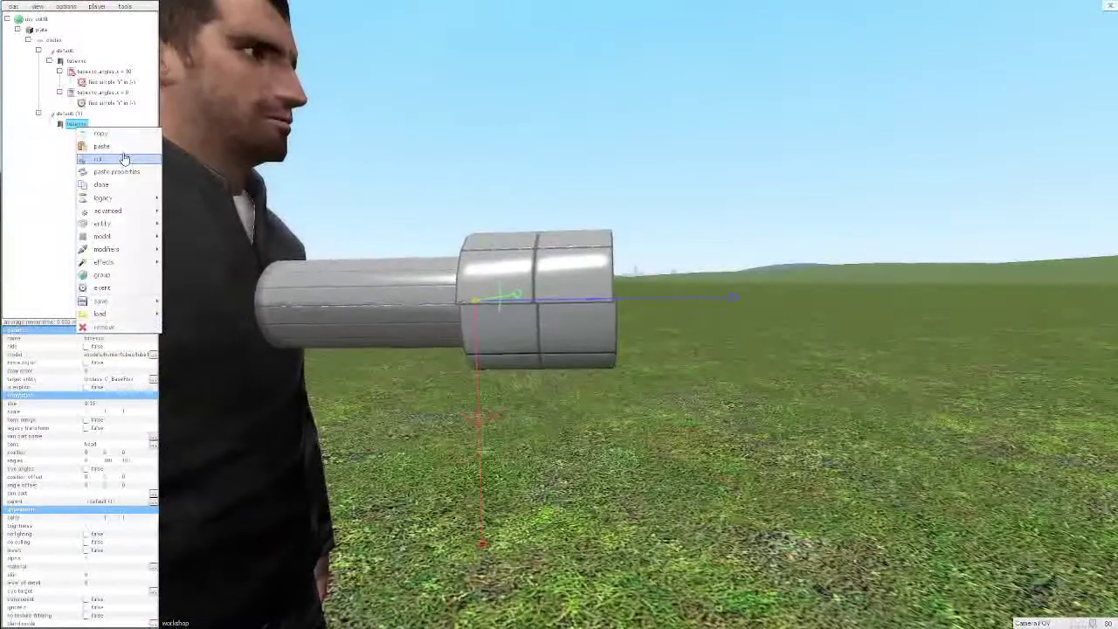
{"action": "left_click", "coordinate": [126, 150]}
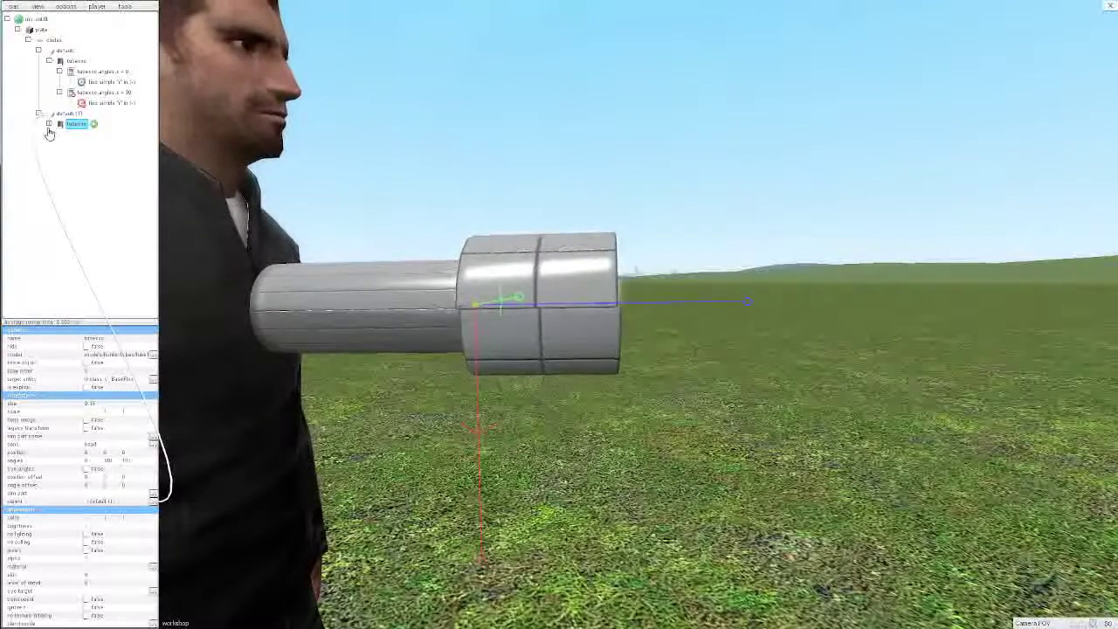
{"action": "left_click", "coordinate": [98, 71]}
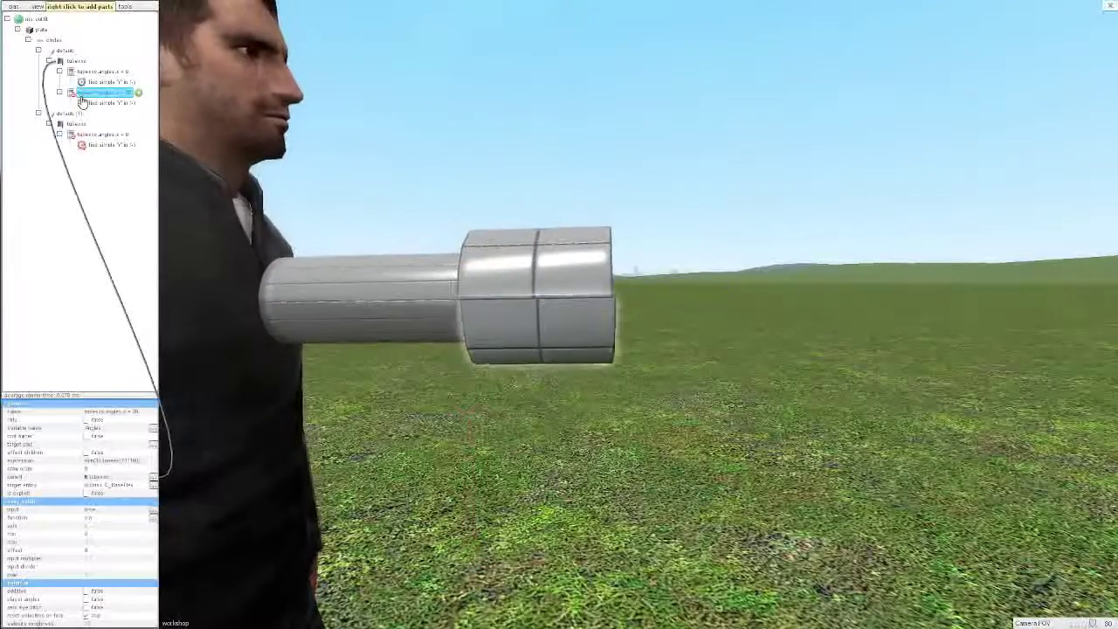
{"action": "right_click", "coordinate": [102, 75]}
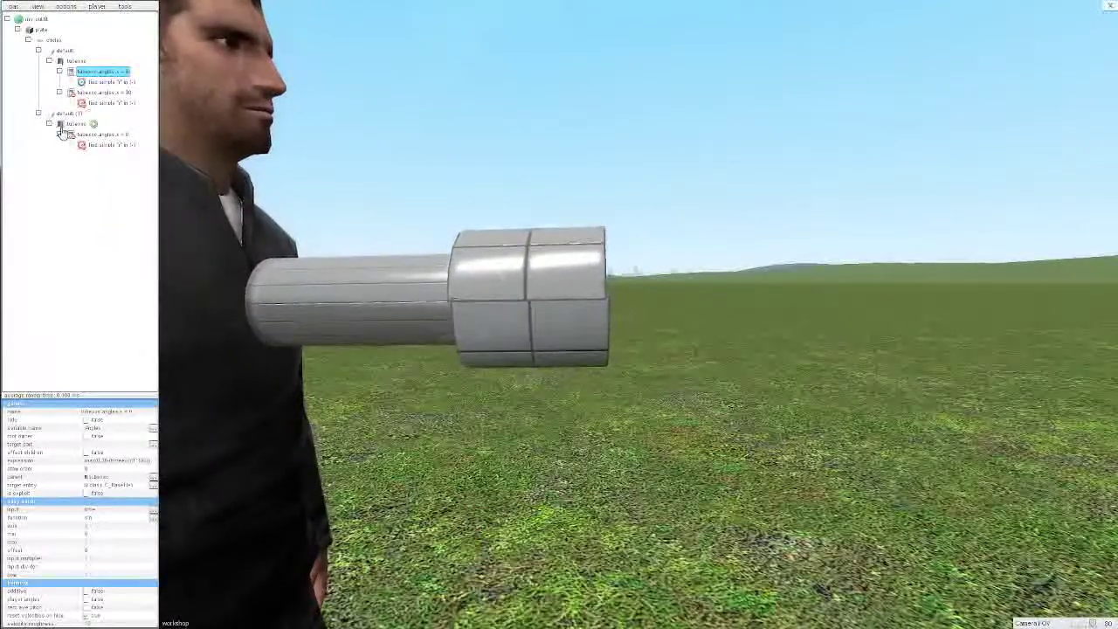
{"action": "left_click", "coordinate": [91, 143]}
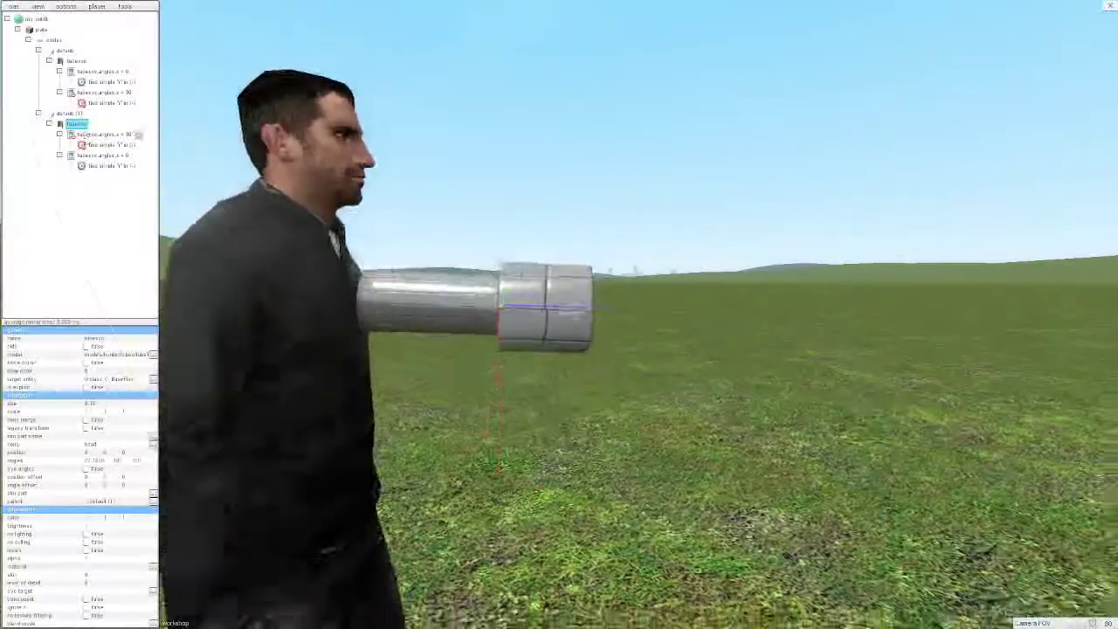
Add a third default model under the chest cylinder and try shifting its position.
{"action": "key", "text": "s"}
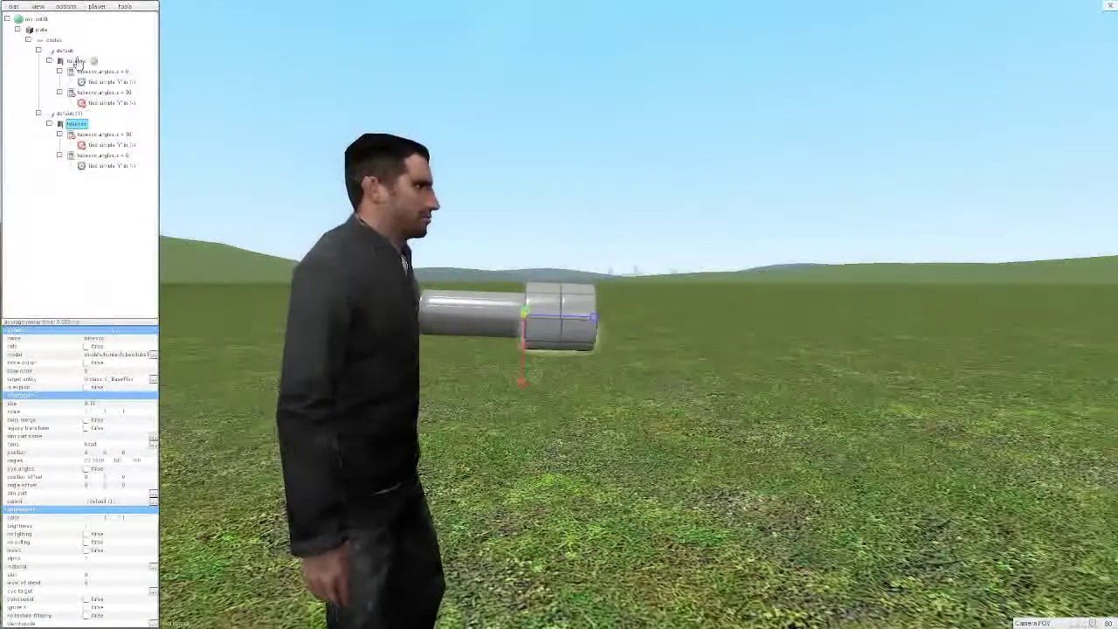
{"action": "key", "text": "w"}
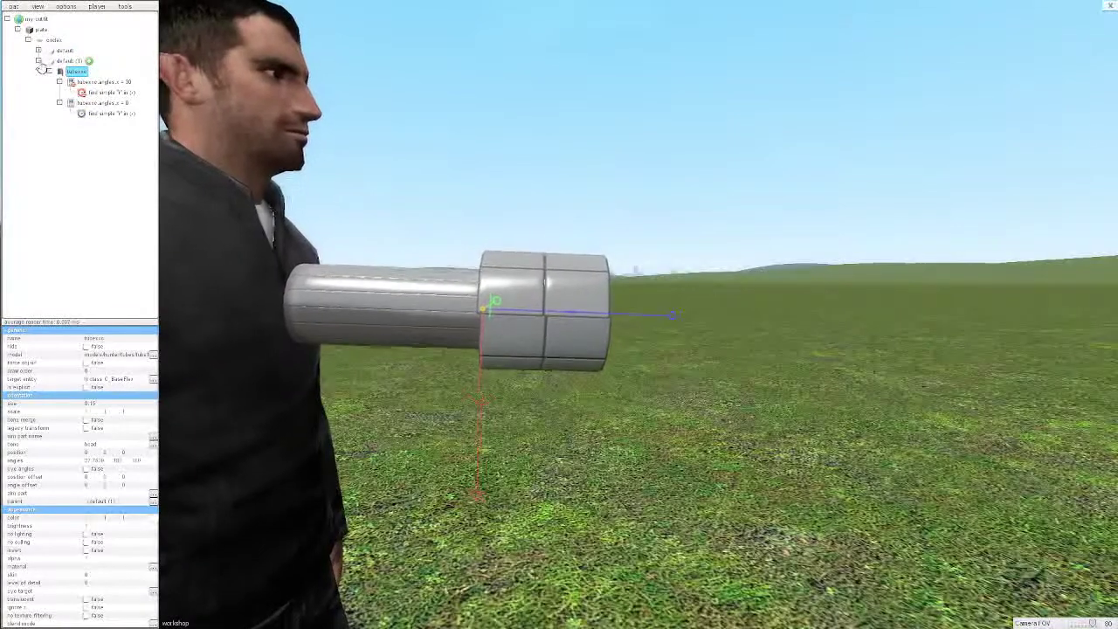
{"action": "right_click", "coordinate": [55, 41]}
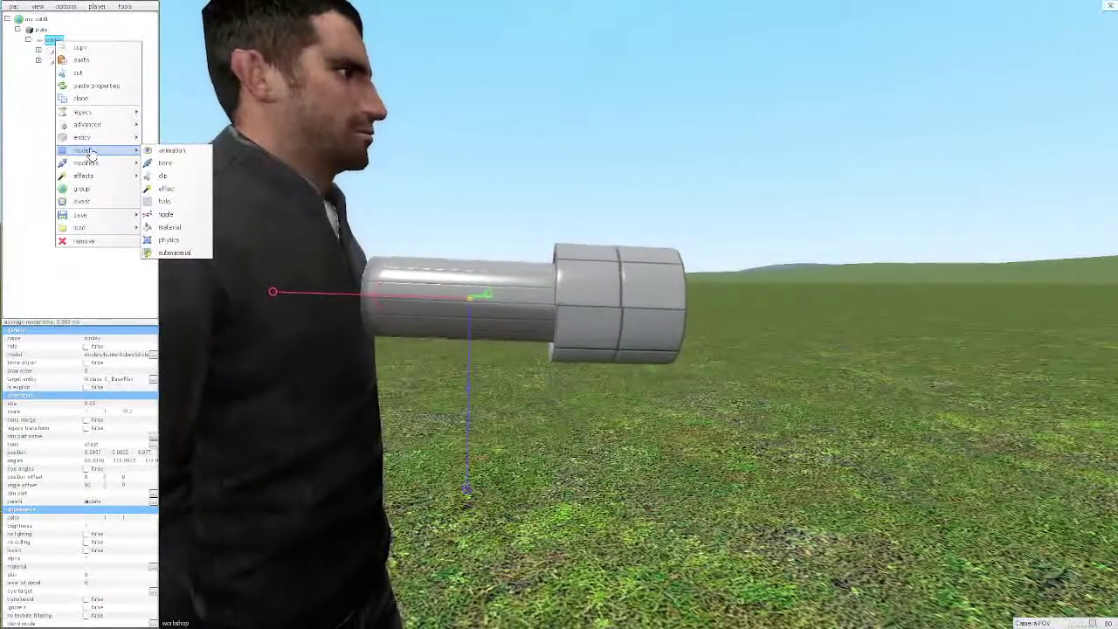
{"action": "left_click", "coordinate": [89, 152]}
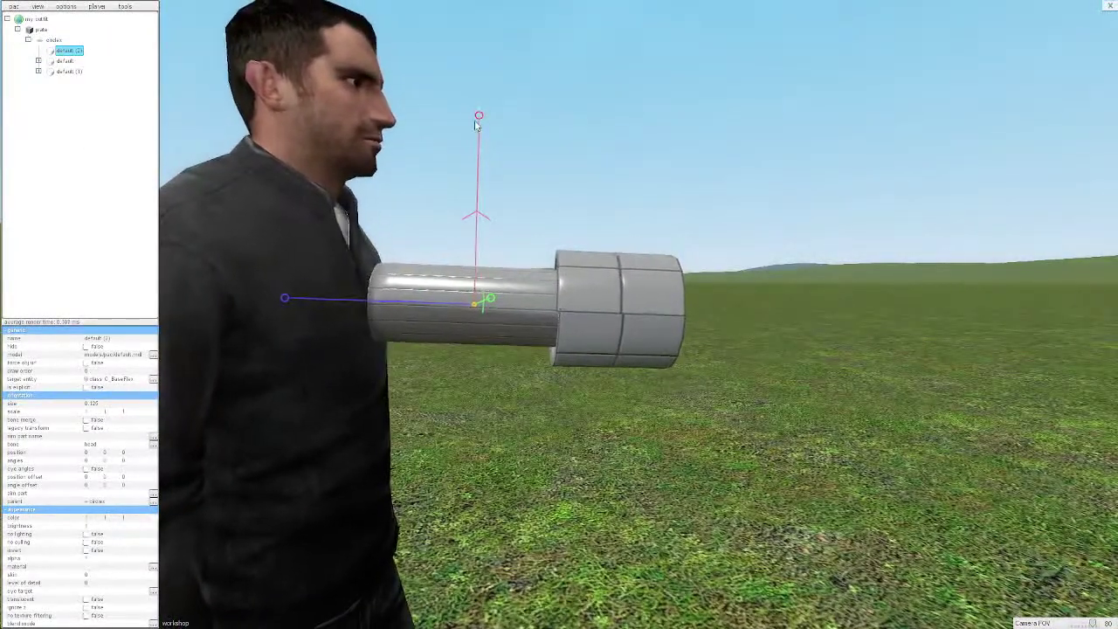
{"action": "left_click_drag", "start_coordinate": [476, 125], "coordinate": [439, 119]}
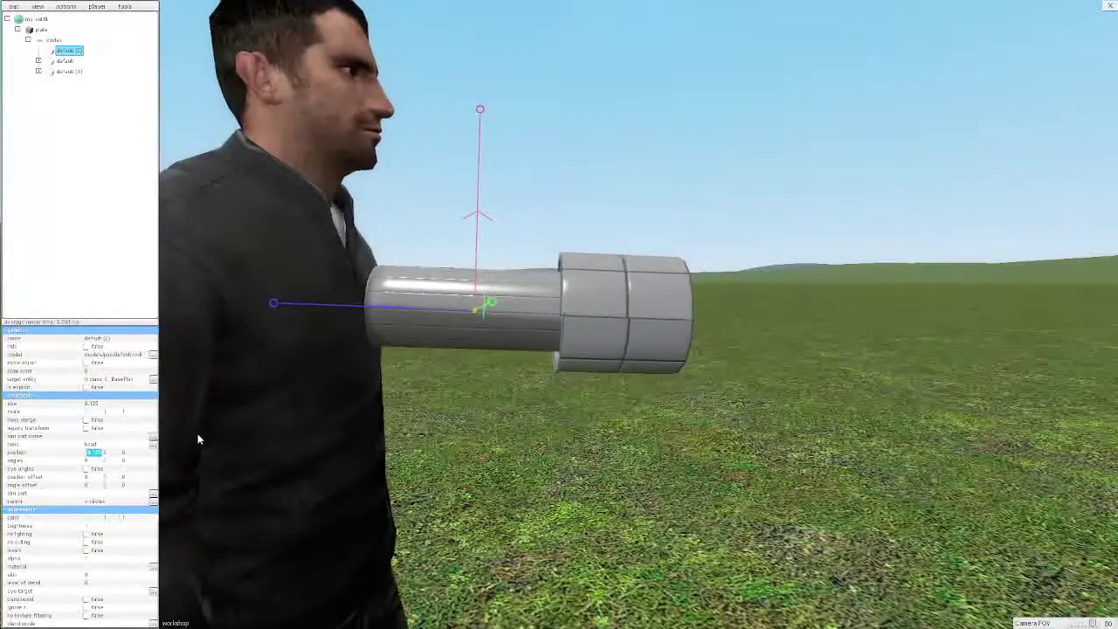
Add a child model under the new default model and assign it a curved tube piece from the Plastic builder models.
{"action": "right_click", "coordinate": [64, 54]}
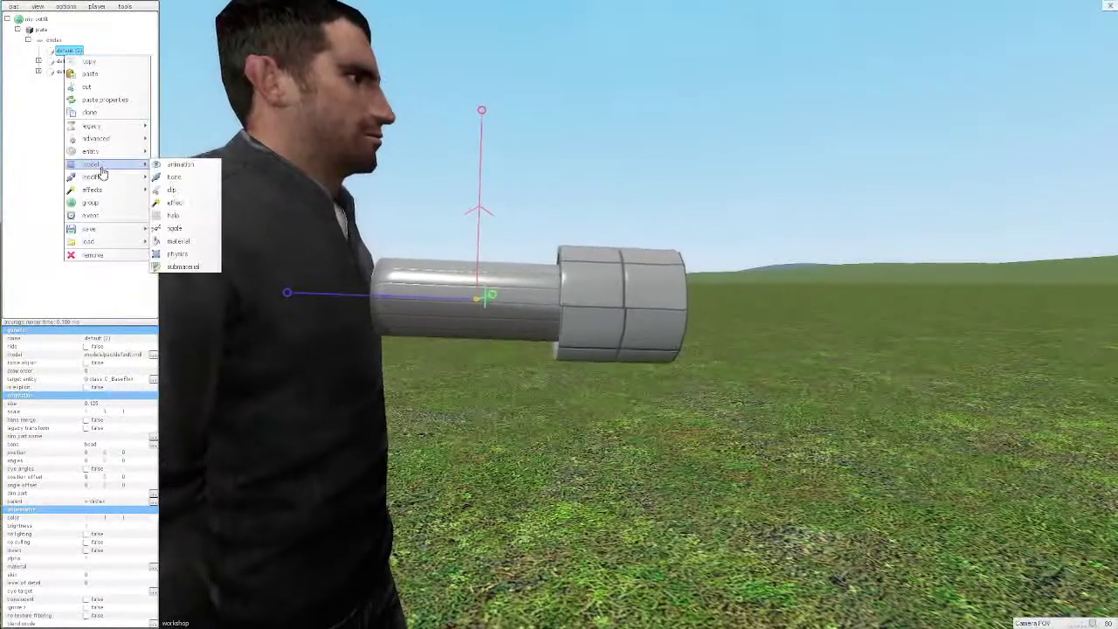
{"action": "left_click", "coordinate": [101, 169]}
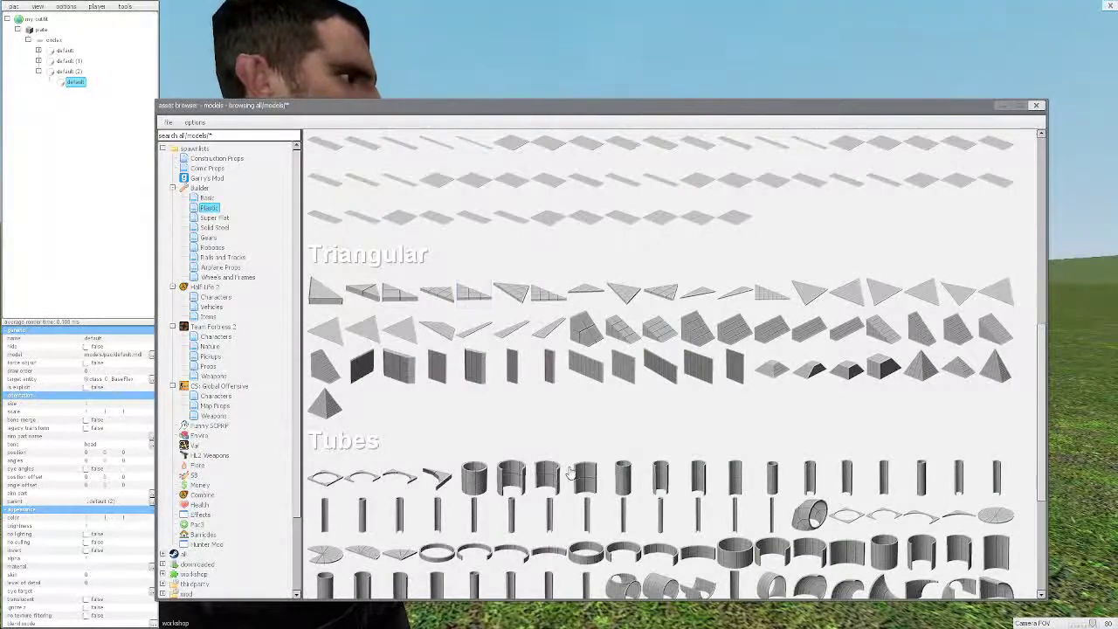
{"action": "left_click", "coordinate": [1037, 106]}
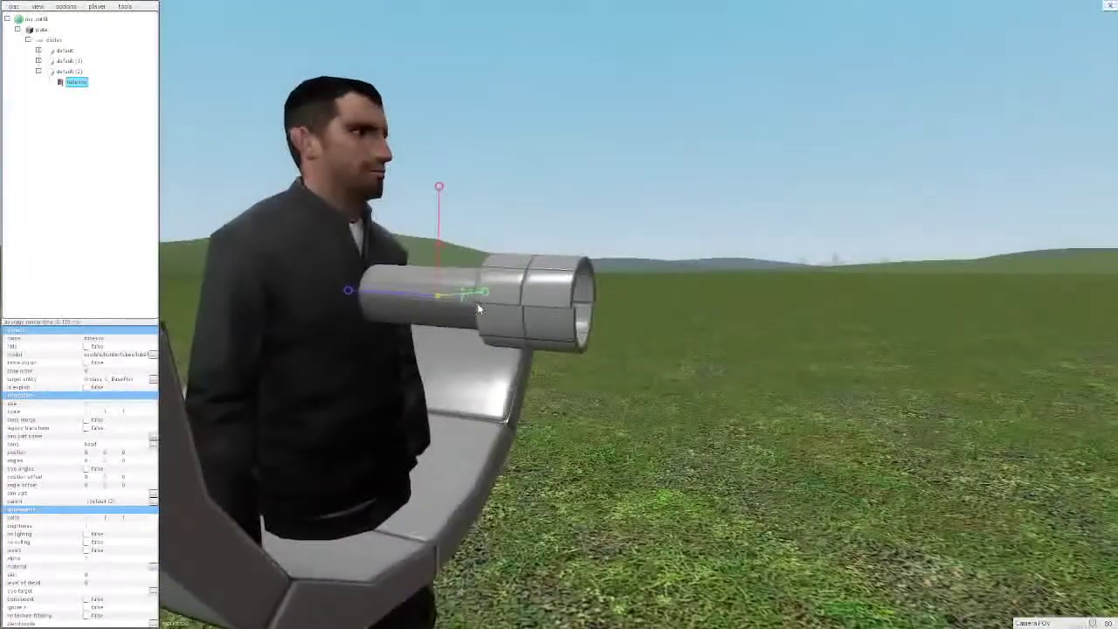
Scale the new tube piece to size 0.125, then rotate and move it so it lies along the top of the chest cylinder.
{"action": "left_click_drag", "start_coordinate": [468, 297], "coordinate": [329, 334]}
{"action": "key", "text": "a"}
{"action": "left_click_drag", "start_coordinate": [93, 403], "coordinate": [94, 427]}
{"action": "key", "text": "w"}
{"action": "key", "text": "a"}
{"action": "left_click_drag", "start_coordinate": [472, 287], "coordinate": [499, 296]}
{"action": "left_click_drag", "start_coordinate": [171, 120], "coordinate": [218, 112]}
{"action": "key", "text": "w"}
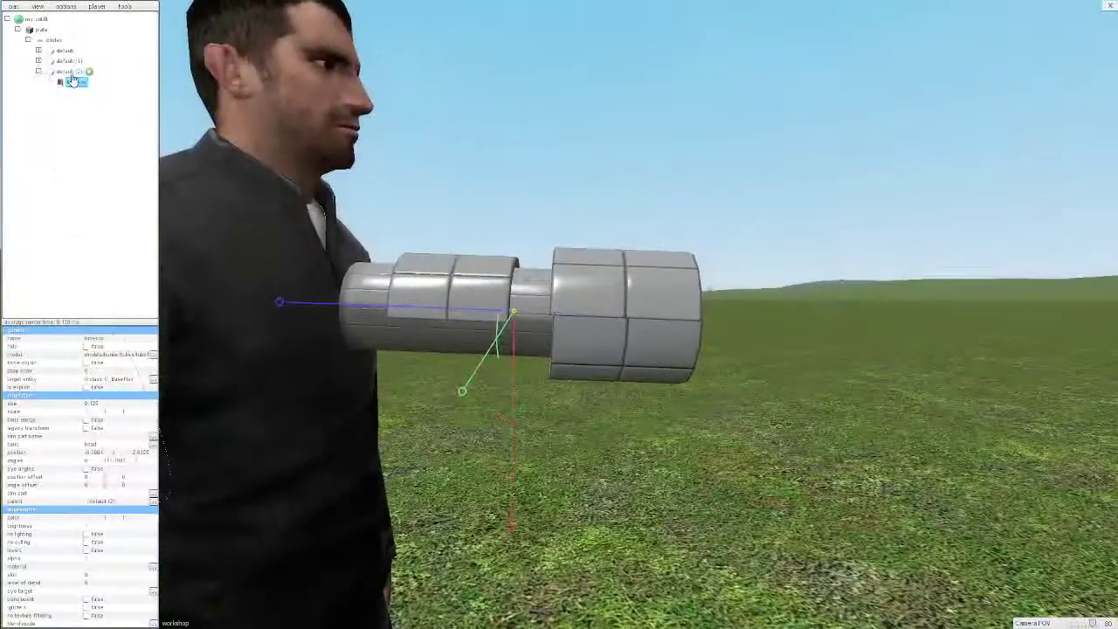
Reset the new tube piece's position to 0 and slide its parent default model along the cylinder toward the front tube.
{"action": "left_click", "coordinate": [71, 72]}
{"action": "left_click", "coordinate": [74, 82]}
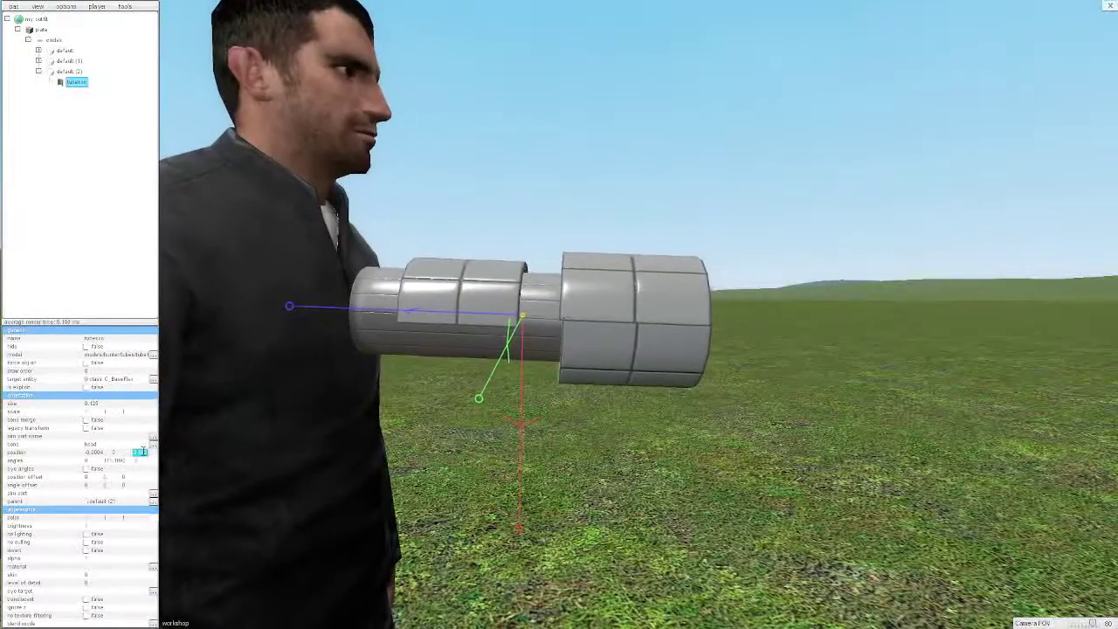
{"action": "left_click", "coordinate": [92, 445]}
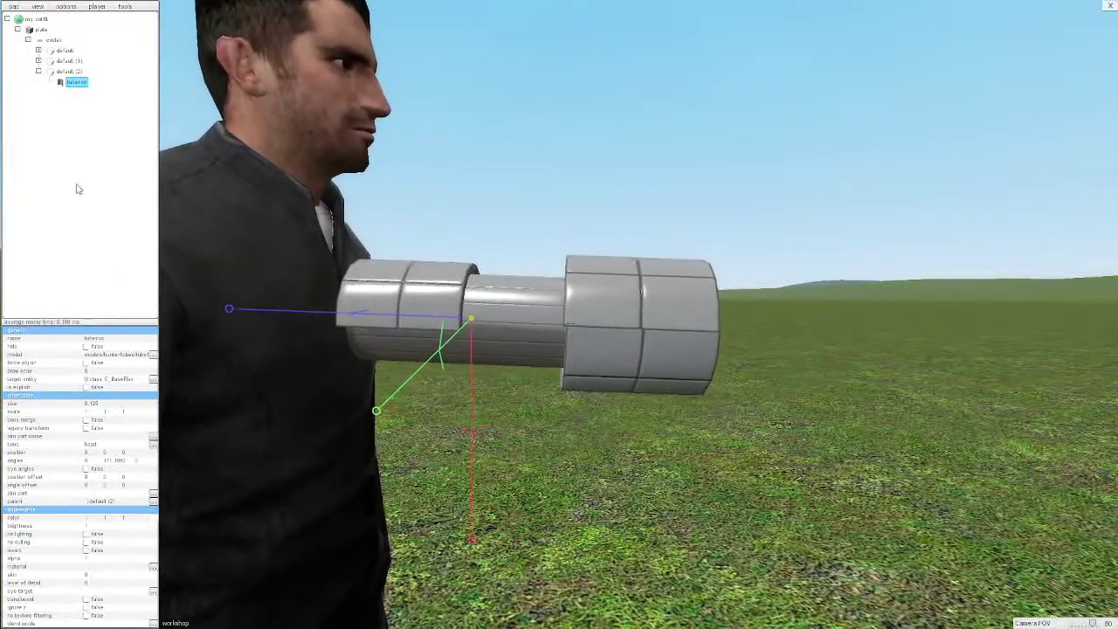
{"action": "left_click", "coordinate": [69, 71]}
{"action": "left_click_drag", "start_coordinate": [249, 306], "coordinate": [302, 307]}
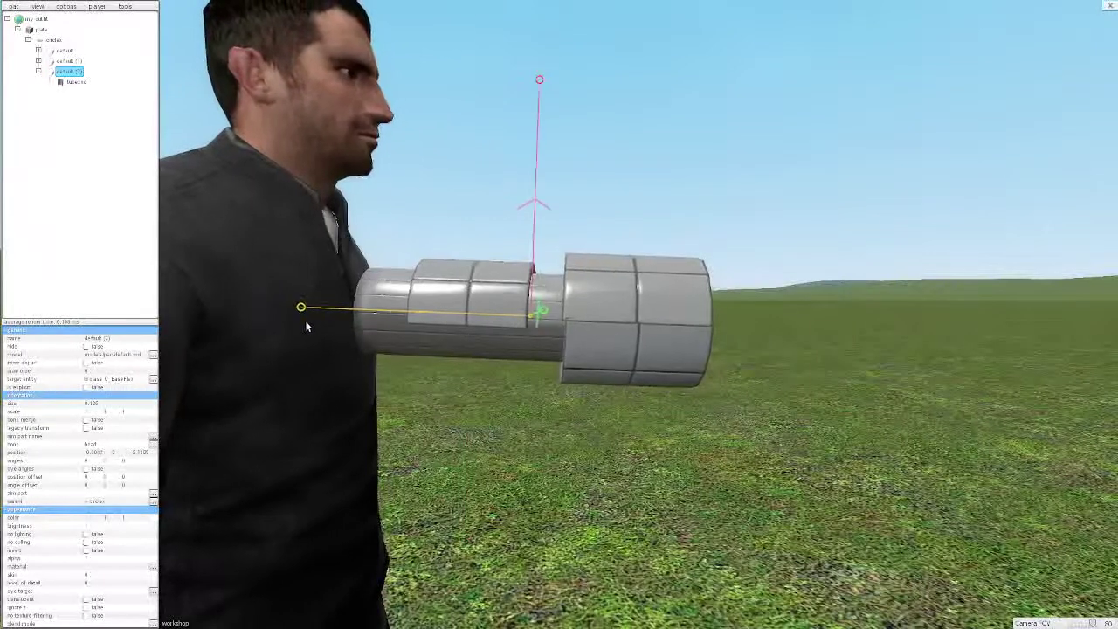
{"action": "left_click", "coordinate": [76, 81]}
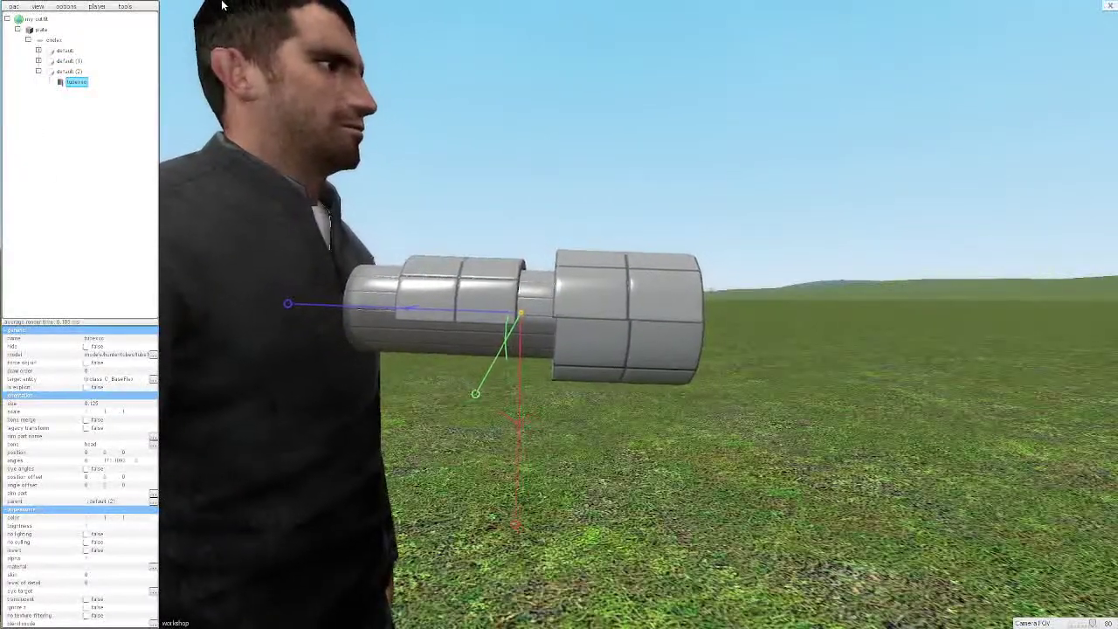
{"action": "right_click", "coordinate": [74, 81]}
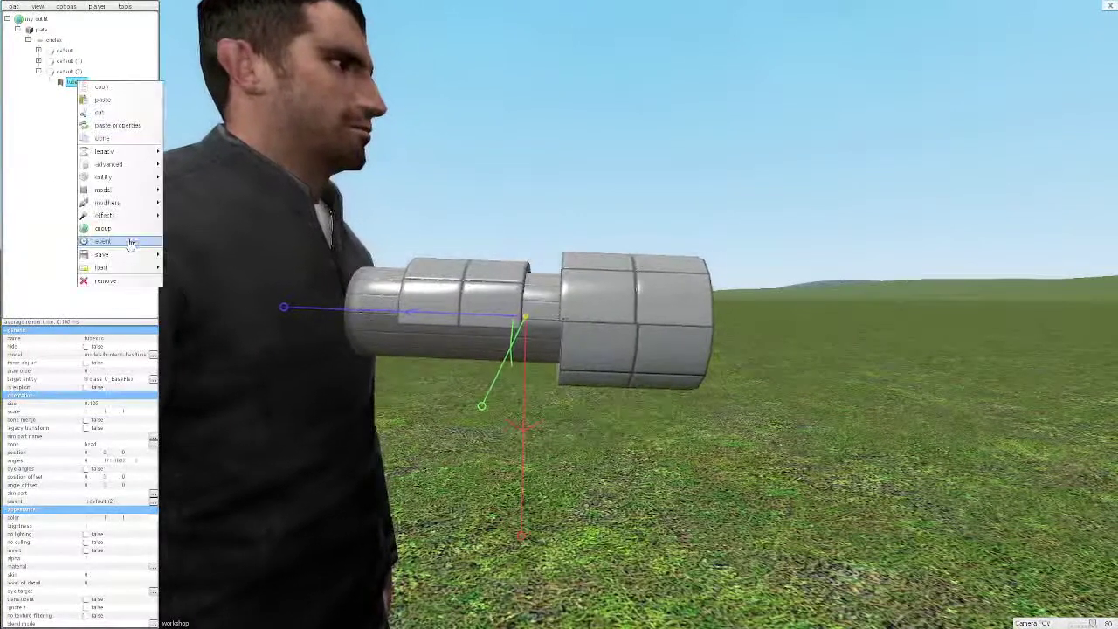
{"action": "mouse_move", "coordinate": [140, 204]}
{"action": "left_click", "coordinate": [188, 280]}
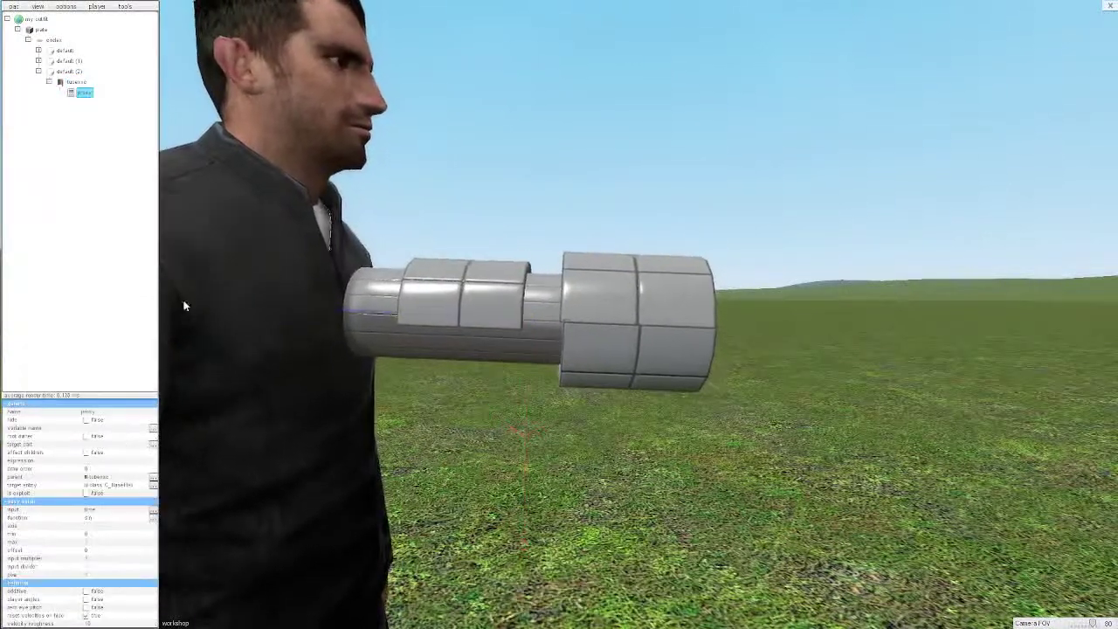
{"action": "left_click", "coordinate": [153, 428]}
{"action": "type", "text": "po"}
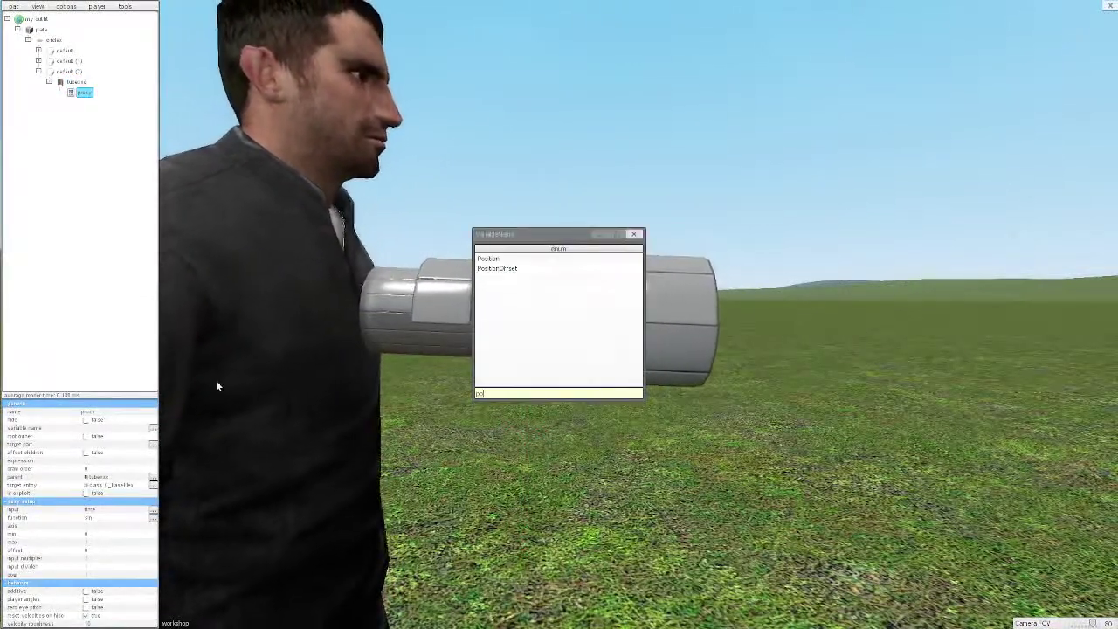
{"action": "left_click", "coordinate": [488, 259]}
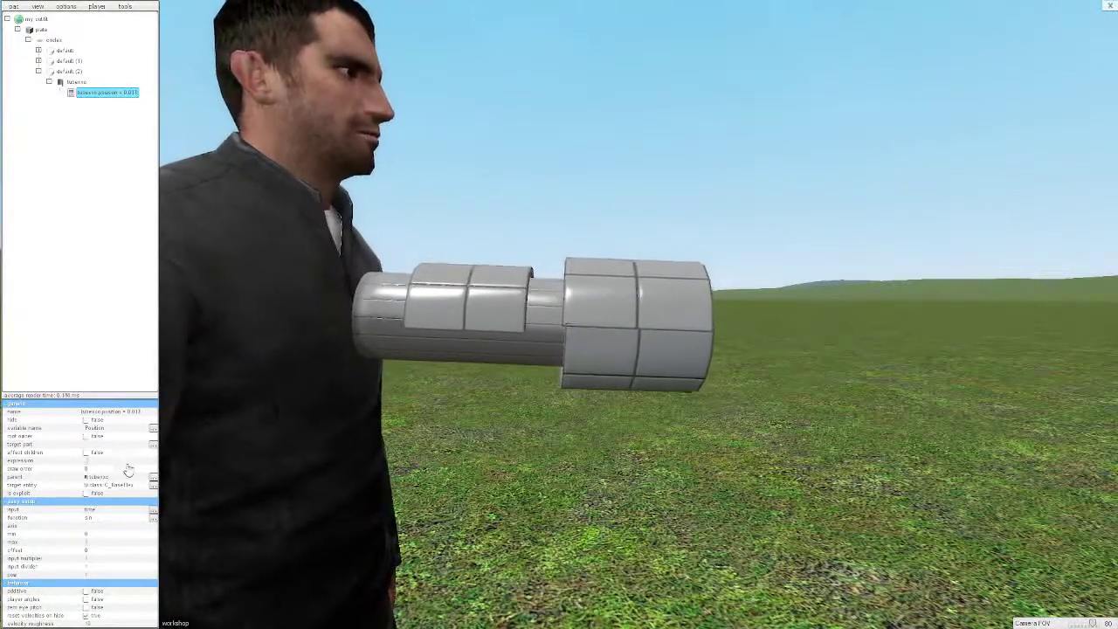
{"action": "type", "text": "min(nu"}
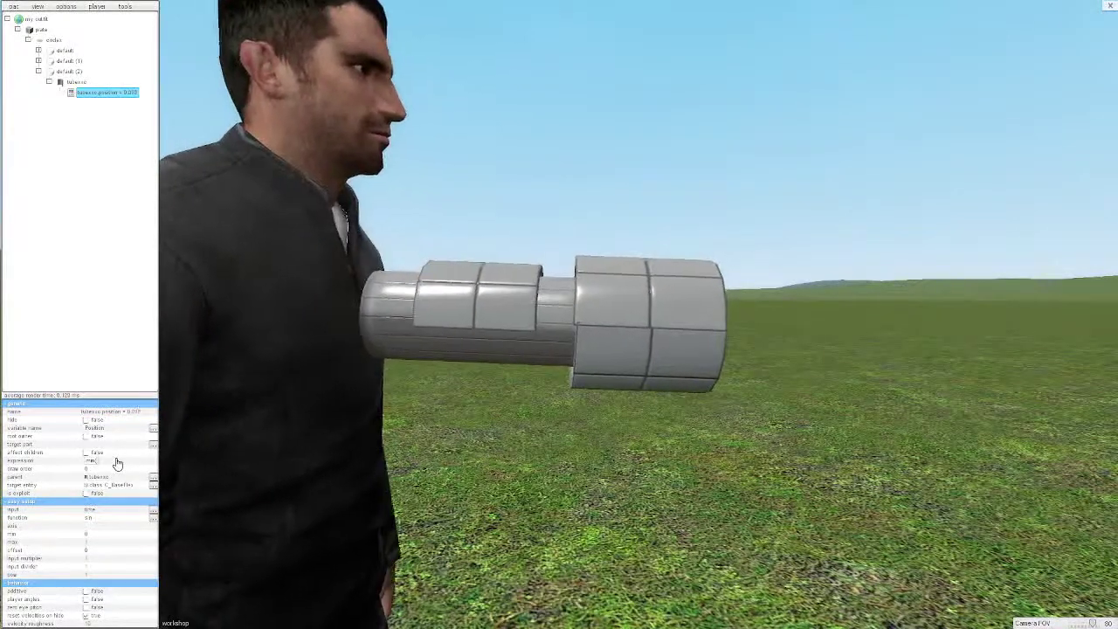
{"action": "right_click", "coordinate": [93, 92]}
{"action": "left_click", "coordinate": [112, 289]}
Try the tube piece raised and slid forward above the front tube, setting its position to 5 on x and -7 on z.
{"action": "left_click", "coordinate": [75, 82]}
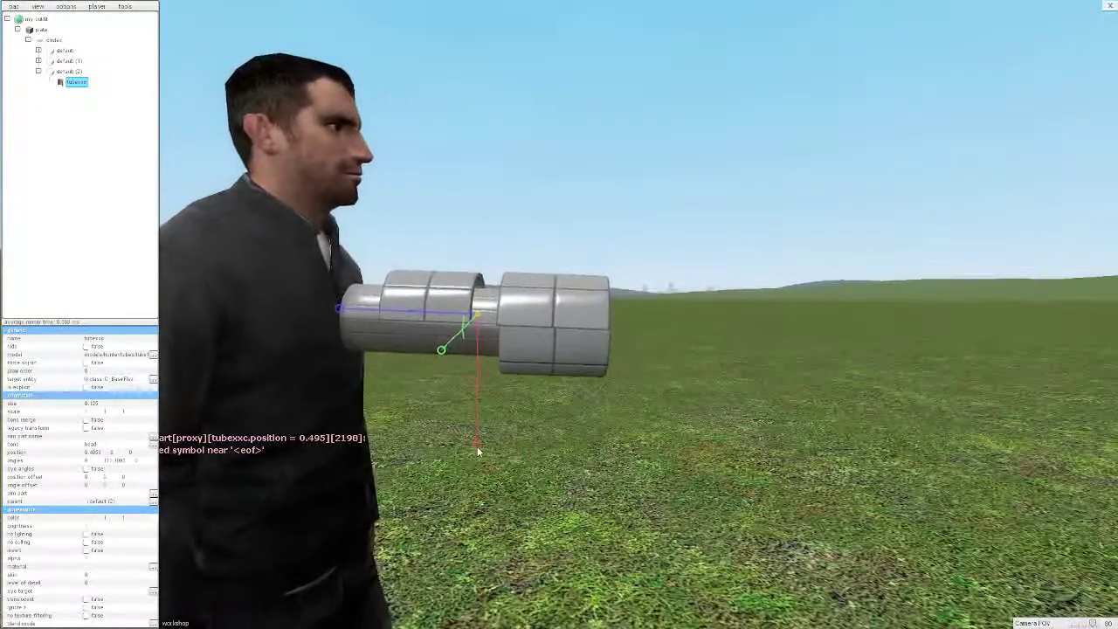
{"action": "left_click_drag", "start_coordinate": [477, 446], "coordinate": [491, 388]}
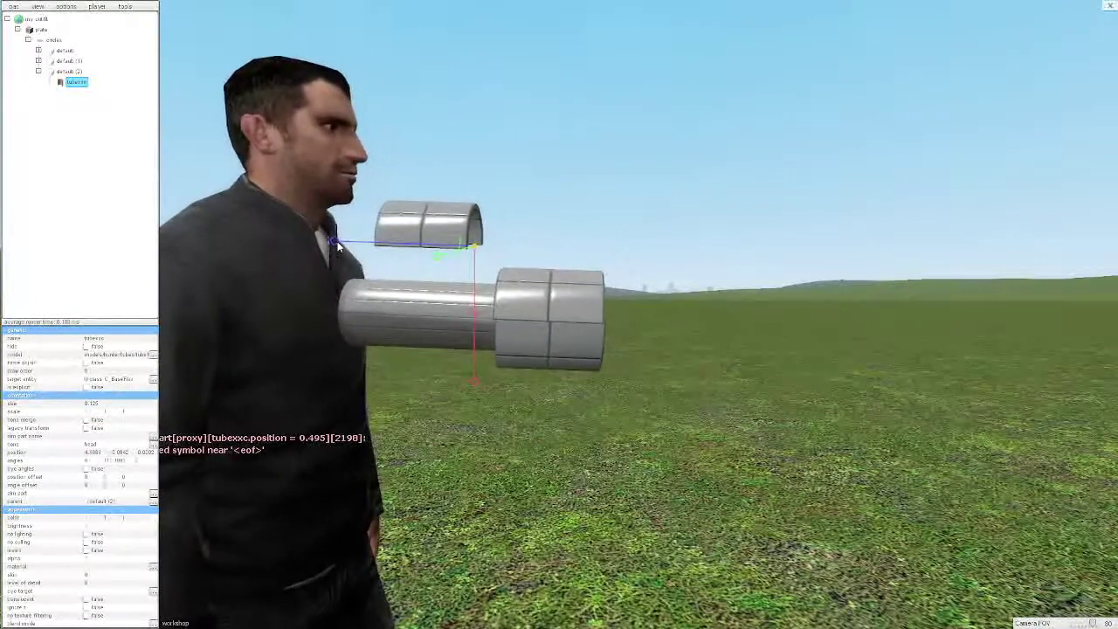
{"action": "left_click_drag", "start_coordinate": [343, 245], "coordinate": [449, 265]}
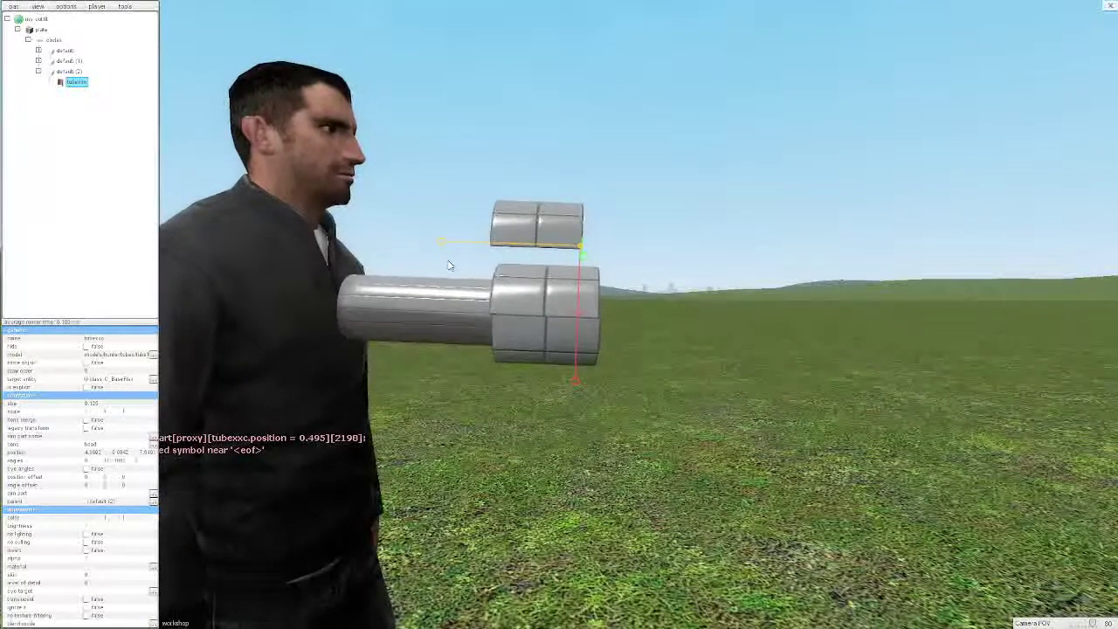
{"action": "double_click", "coordinate": [92, 453]}
{"action": "type", "text": "5"}
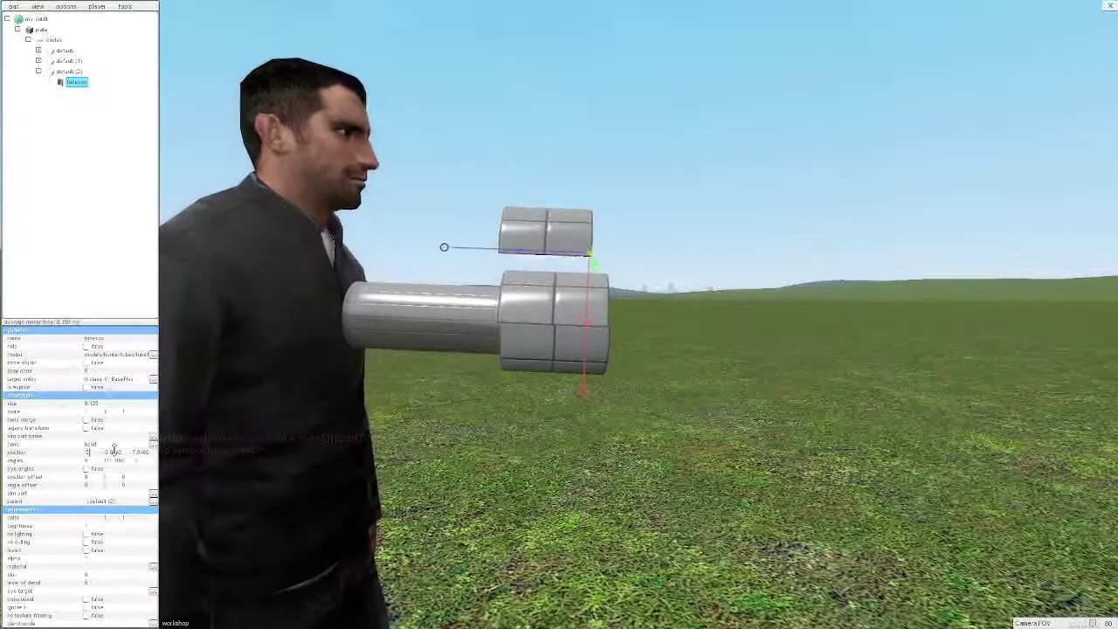
{"action": "left_click", "coordinate": [246, 425]}
{"action": "double_click", "coordinate": [143, 453]}
{"action": "type", "text": "-7"}
{"action": "left_click", "coordinate": [207, 357]}
Examine from several angles how the raised tube piece lines up with the front tube.
{"action": "key", "text": "d"}
{"action": "left_click_drag", "start_coordinate": [202, 328], "coordinate": [341, 334]}
{"action": "key", "text": "a"}
{"action": "key", "text": "d"}
{"action": "key", "text": "w"}
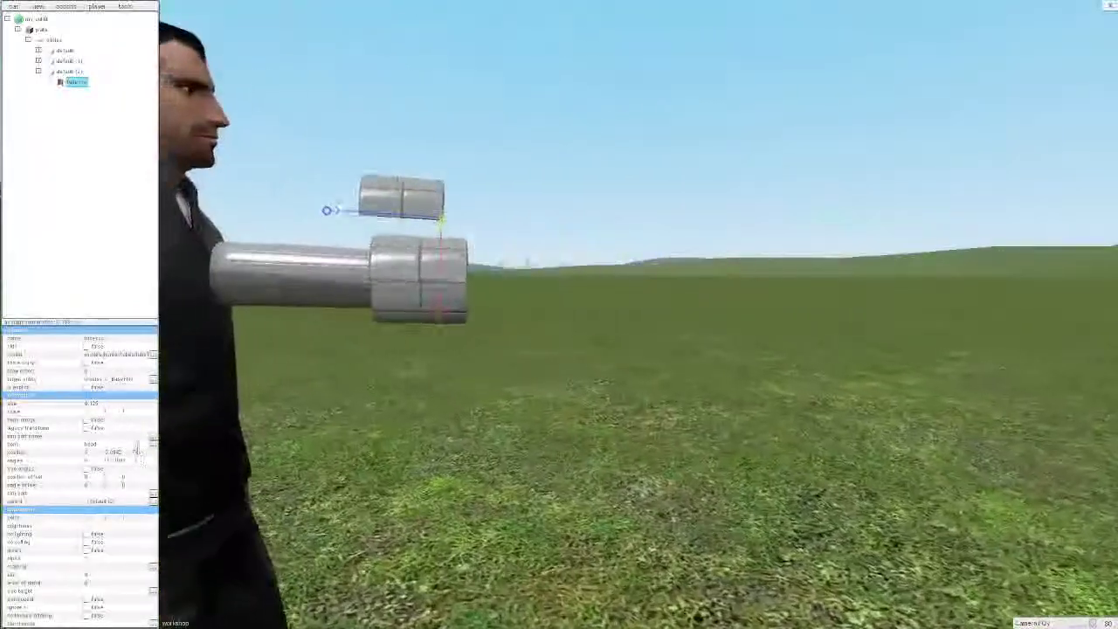
{"action": "key", "text": "a"}
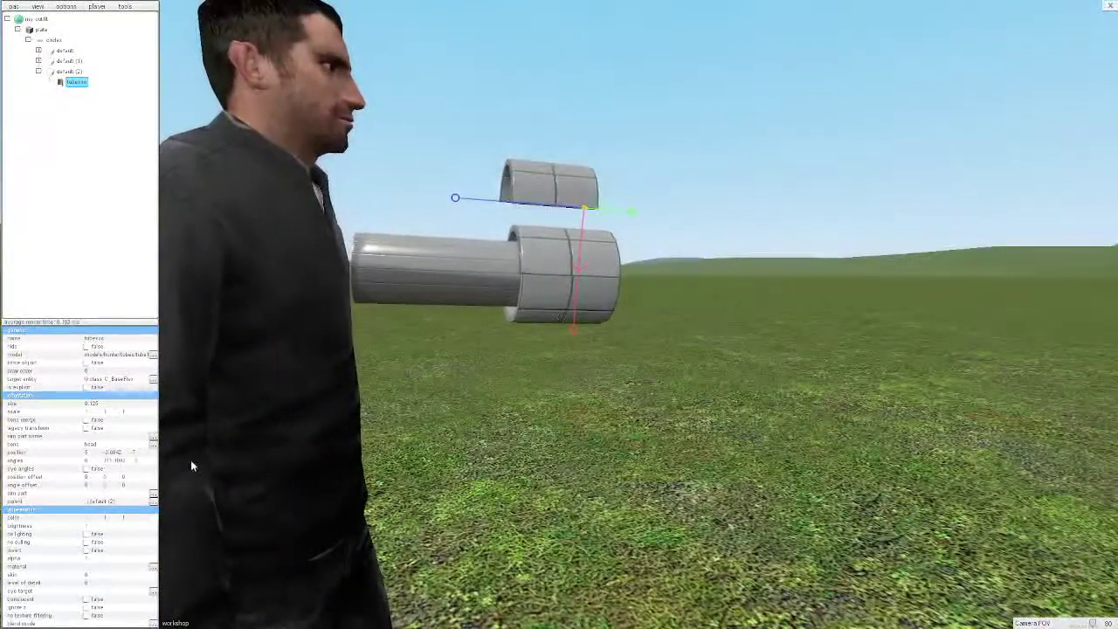
{"action": "key", "text": "space"}
{"action": "key", "text": "w"}
{"action": "key", "text": "w"}
{"action": "key", "text": "s"}
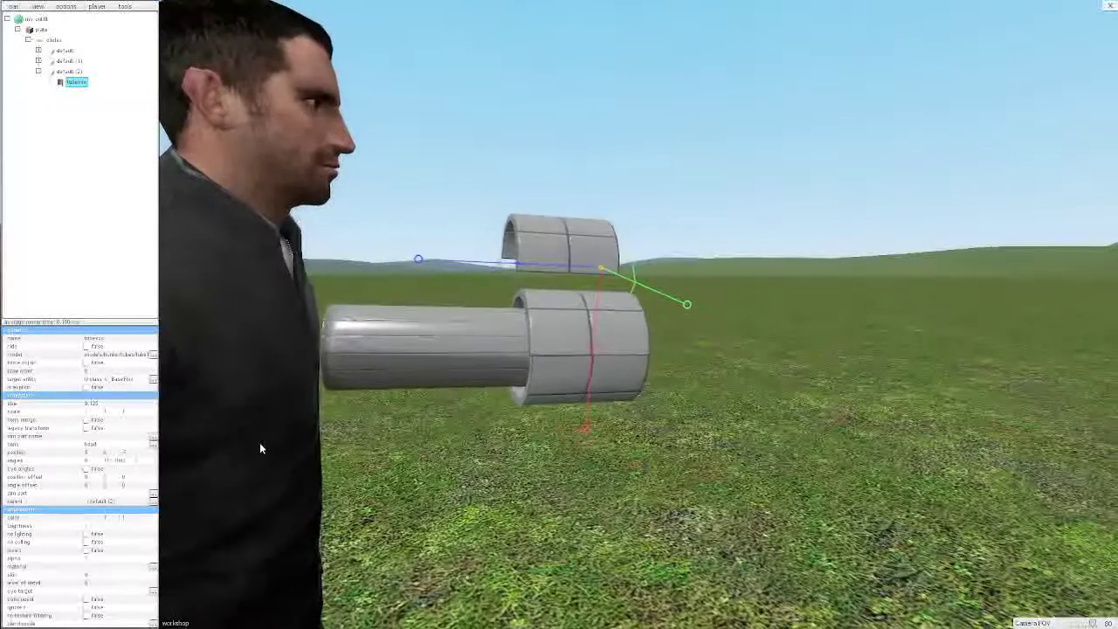
{"action": "mouse_move", "coordinate": [259, 449]}
{"action": "left_mouse_down"}
{"action": "mouse_move", "coordinate": [200, 445]}
{"action": "mouse_move", "coordinate": [257, 456]}
{"action": "left_mouse_up"}
{"action": "key", "text": "d"}
{"action": "key", "text": "w"}
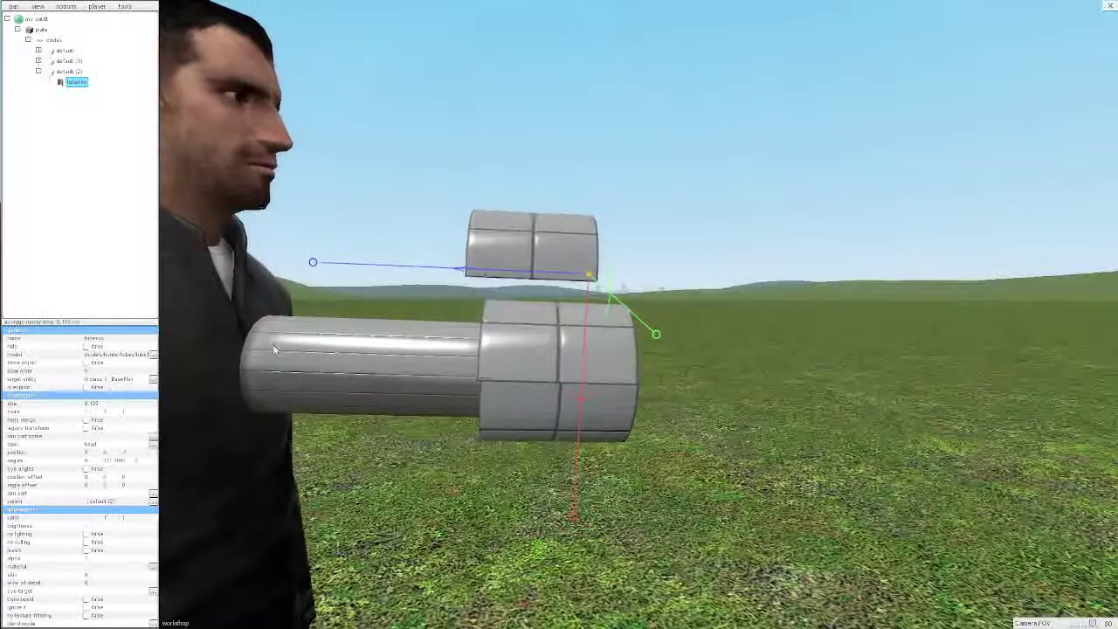
Reset the tube piece's position to 0 so it sits back on the cylinder.
{"action": "double_click", "coordinate": [88, 454]}
{"action": "type", "text": "0"}
{"action": "key", "text": "Return"}
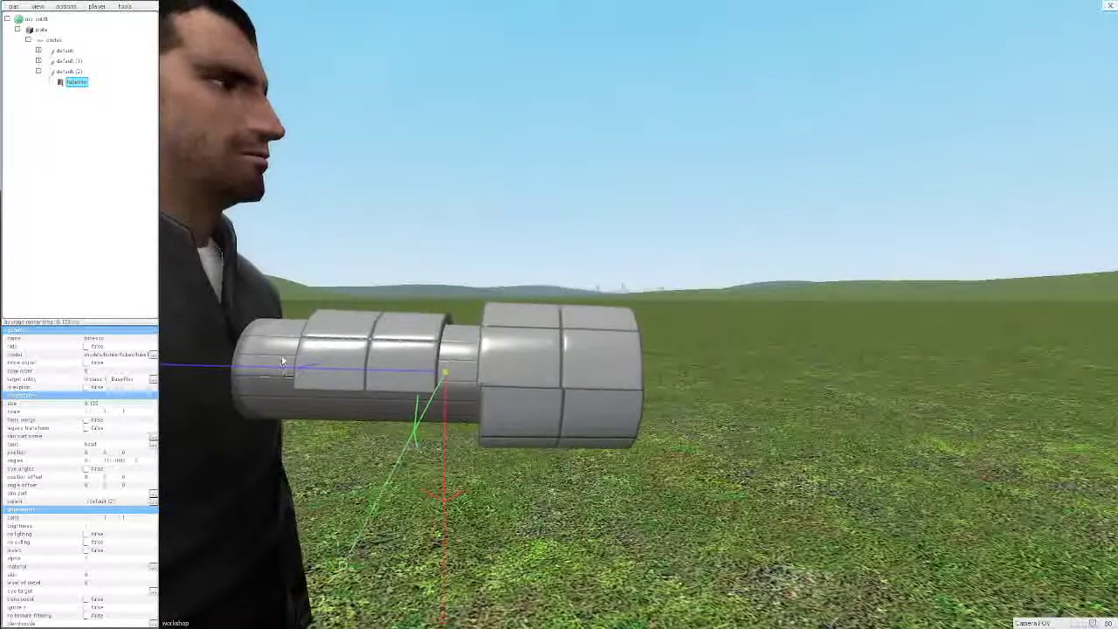
Add a z-axis Position proxy to the tube piece using a min expression with -7 and timeex(), and zero the leftover x position.
{"action": "right_click", "coordinate": [82, 84]}
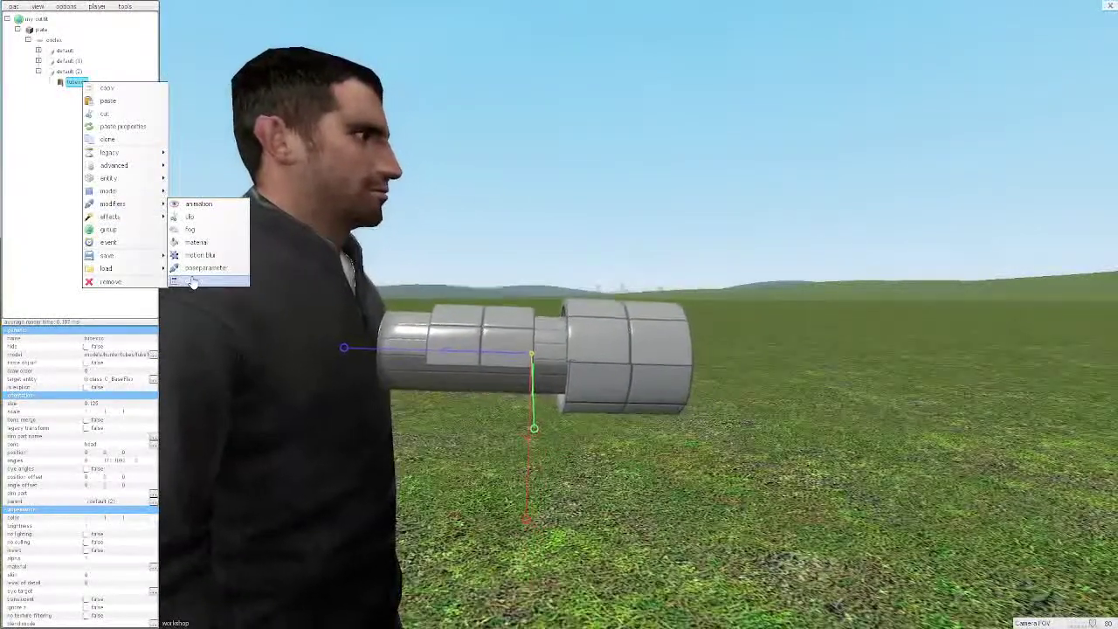
{"action": "left_click", "coordinate": [193, 281]}
{"action": "left_click", "coordinate": [154, 429]}
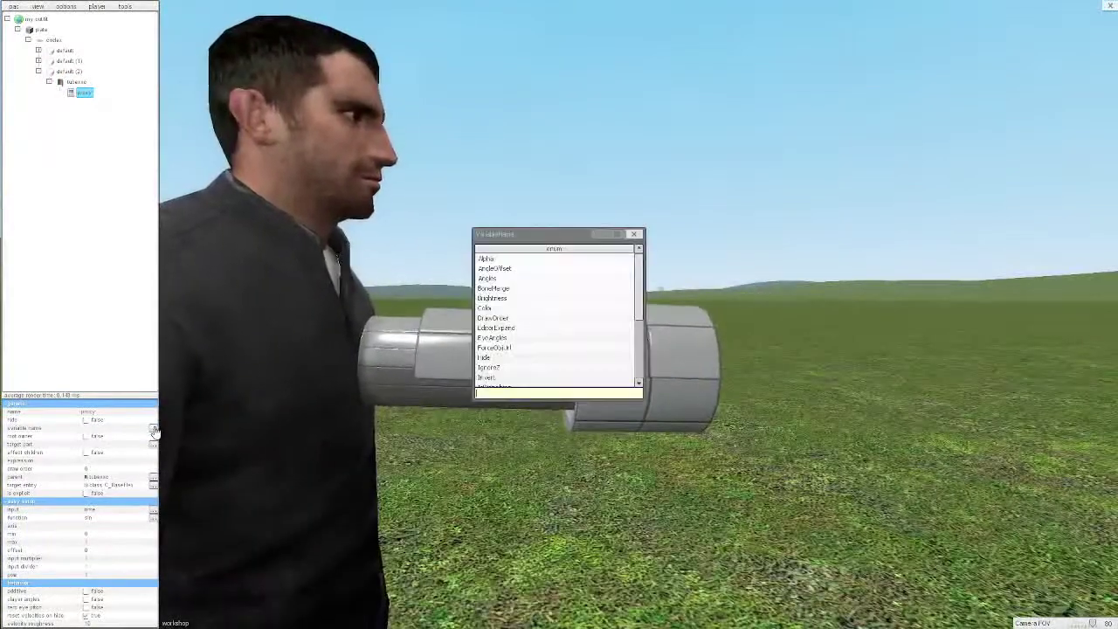
{"action": "type", "text": "po"}
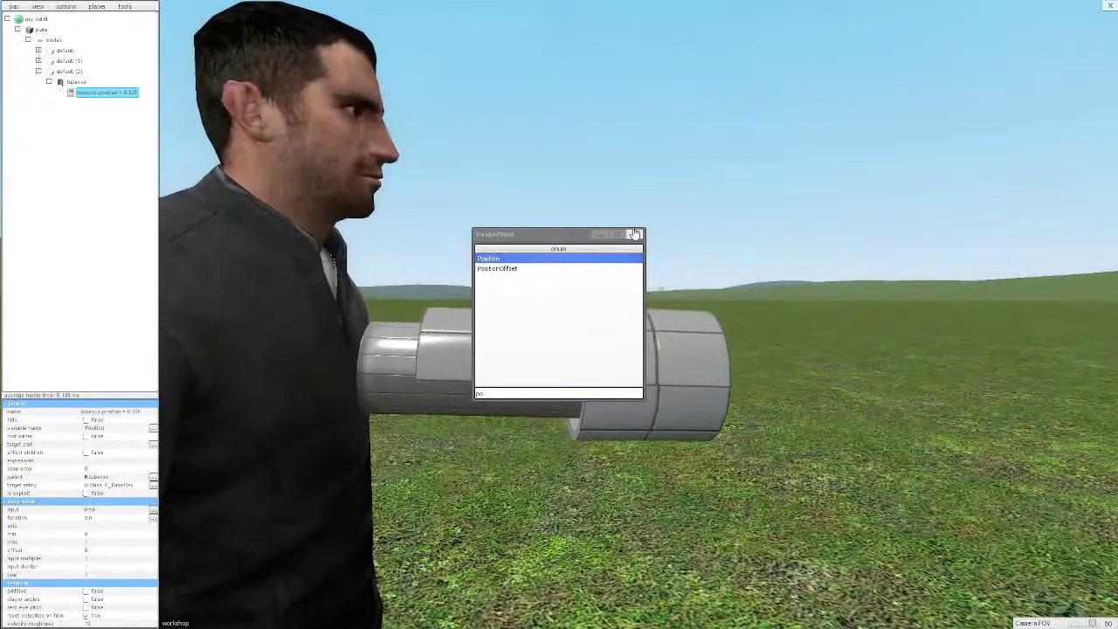
{"action": "left_click", "coordinate": [635, 234]}
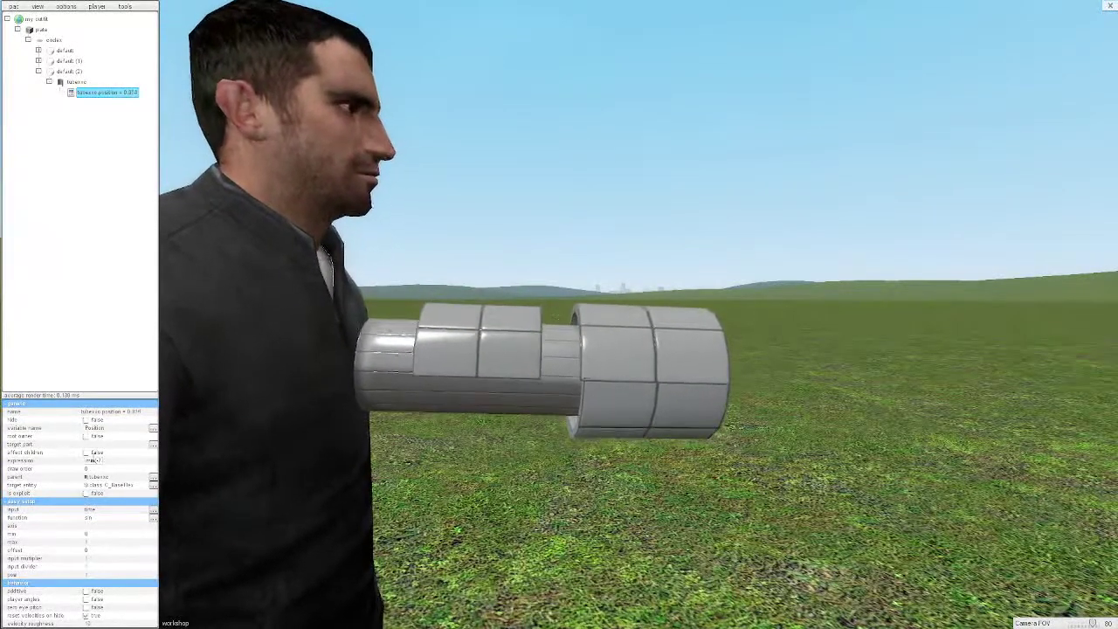
{"action": "type", "text": ",time("}
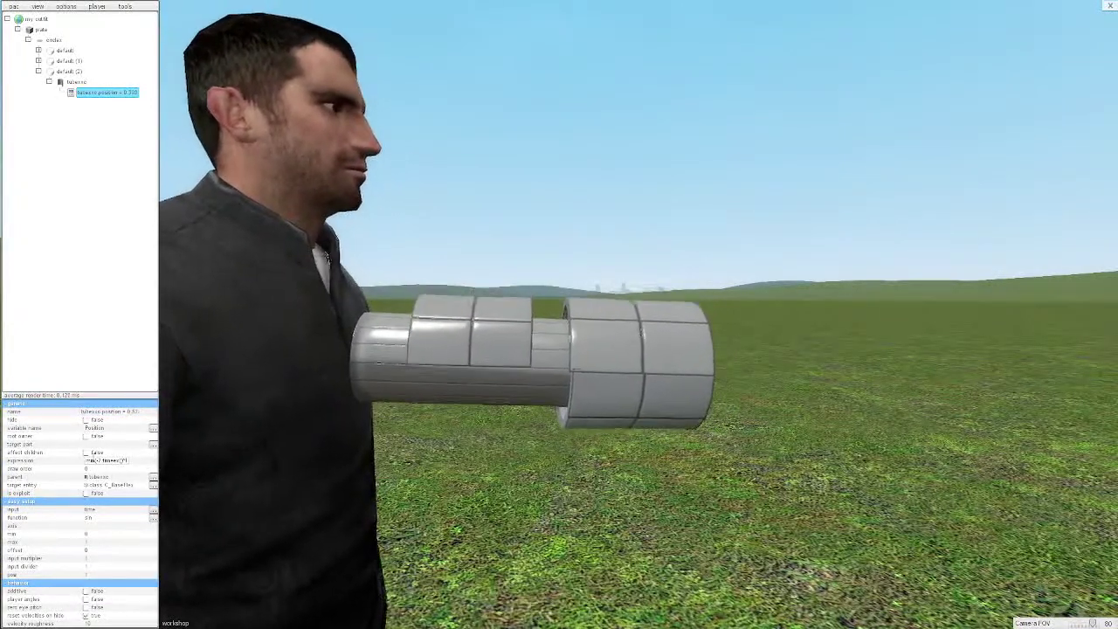
{"action": "type", "text": "ex()*1*100)"}
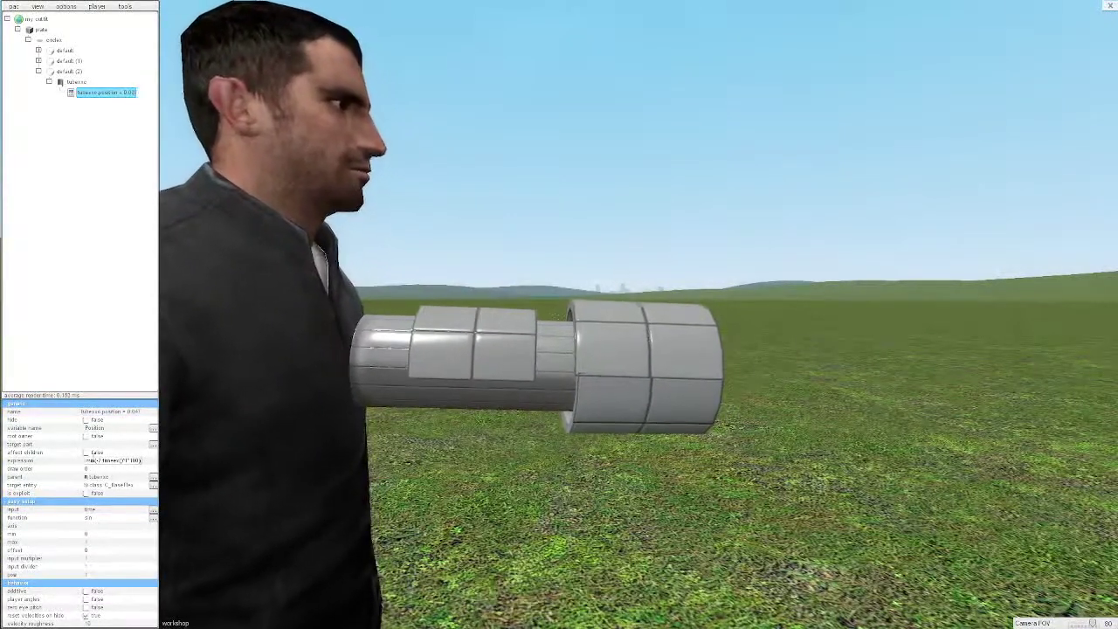
{"action": "key", "text": "Return"}
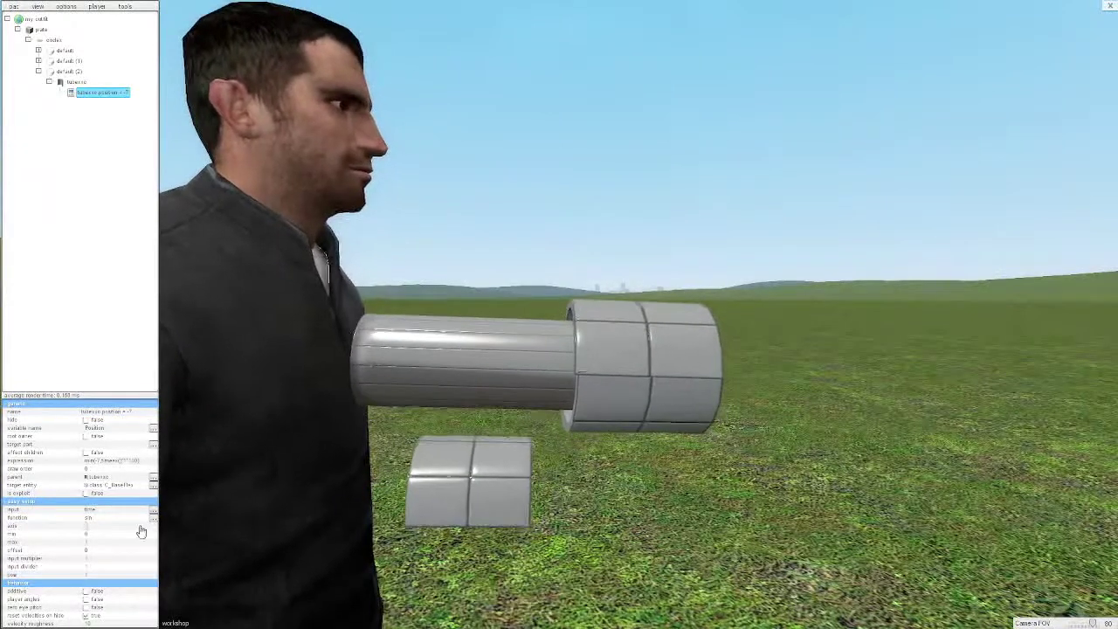
{"action": "left_click", "coordinate": [77, 83]}
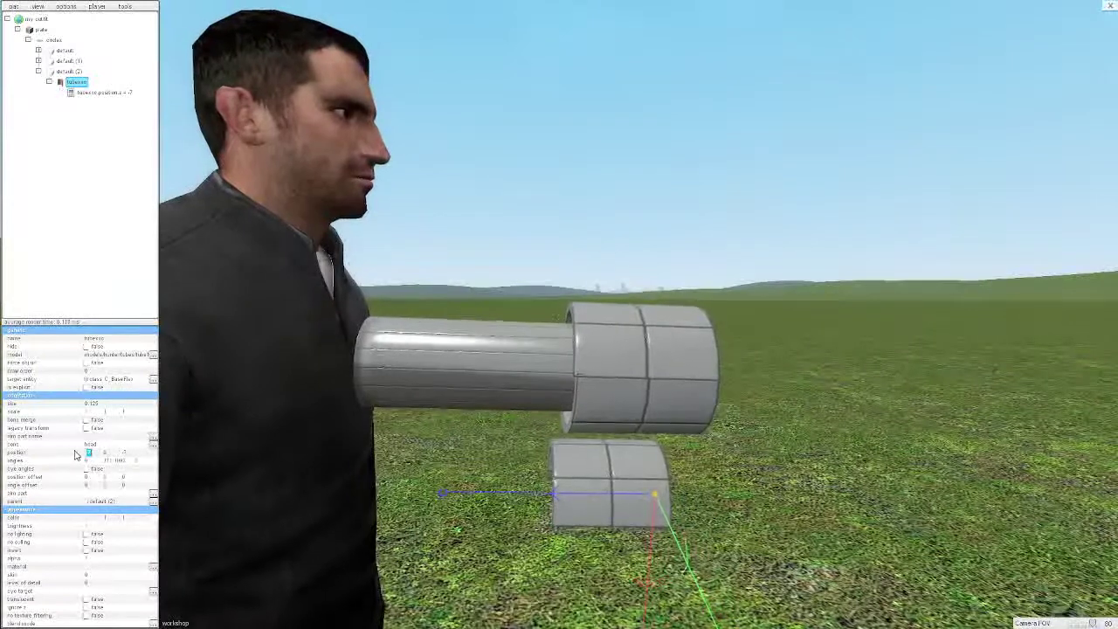
Clone the z position proxy and make the copy drive the tube piece's x position to 5.
{"action": "left_click", "coordinate": [87, 92]}
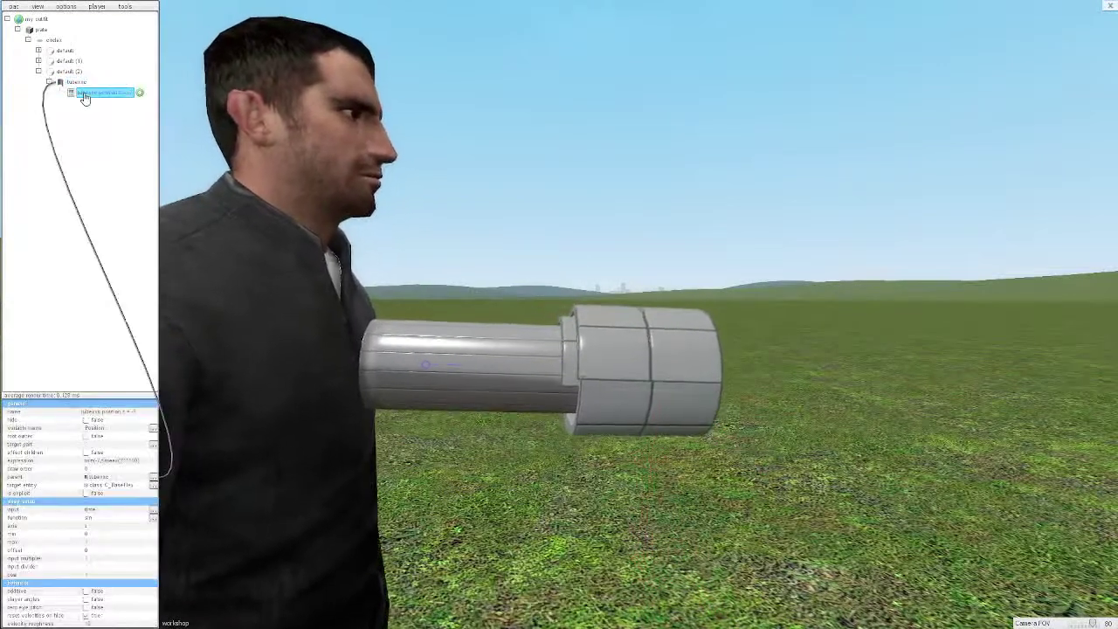
{"action": "left_click", "coordinate": [123, 150]}
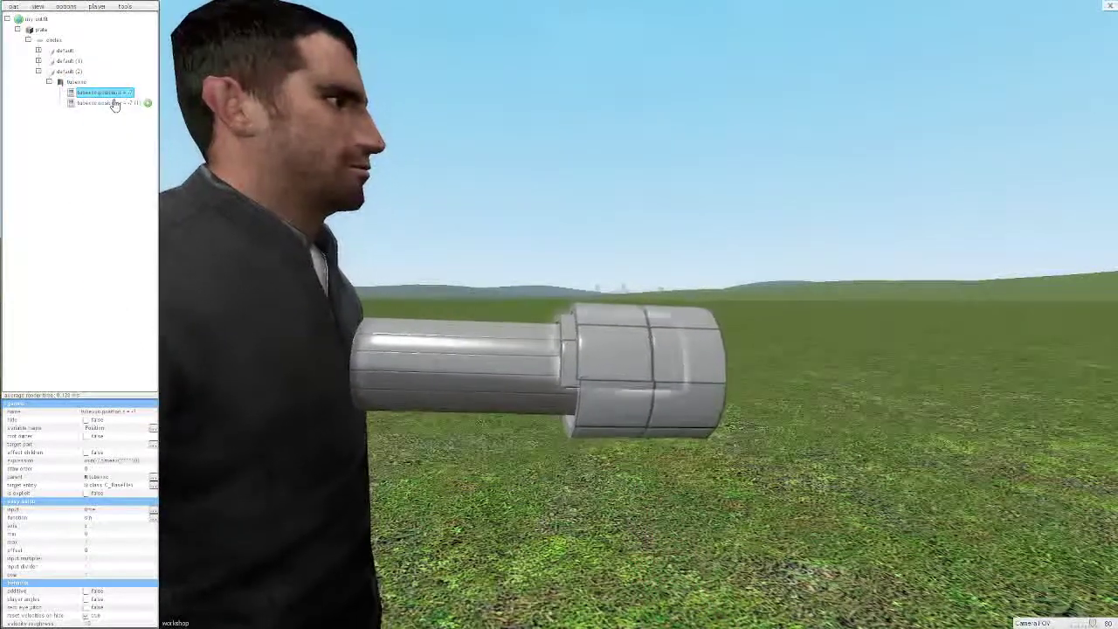
{"action": "left_click", "coordinate": [117, 527]}
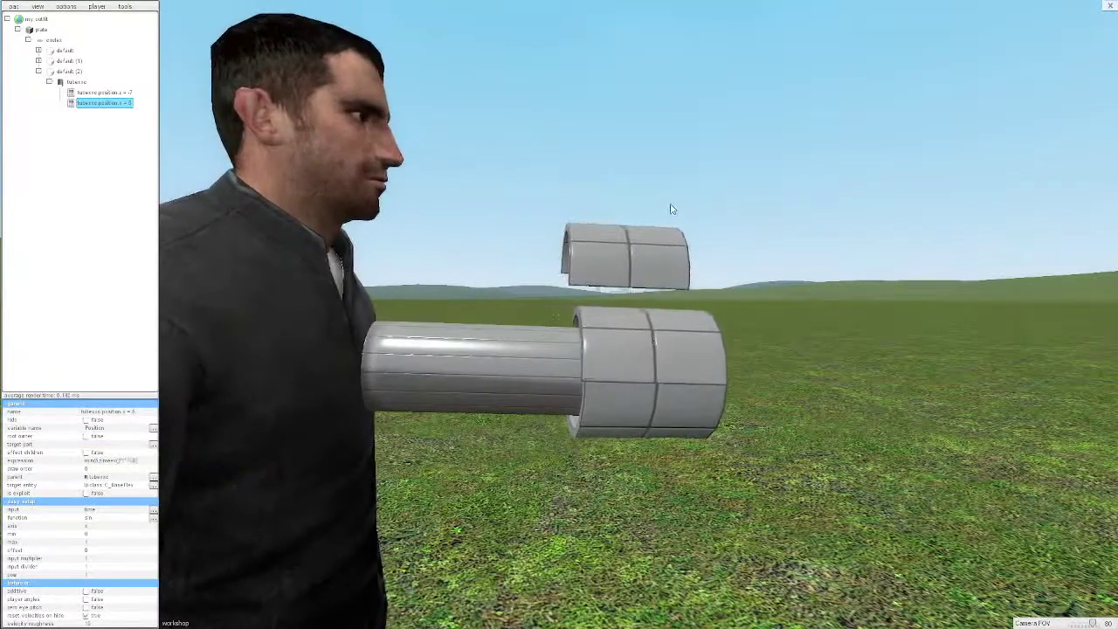
Add an event under the z position proxy, set to button with the find simple operator and invert enabled.
{"action": "key", "text": "s"}
{"action": "key", "text": "w"}
{"action": "left_click_drag", "start_coordinate": [275, 207], "coordinate": [78, 99]}
{"action": "key", "text": "d"}
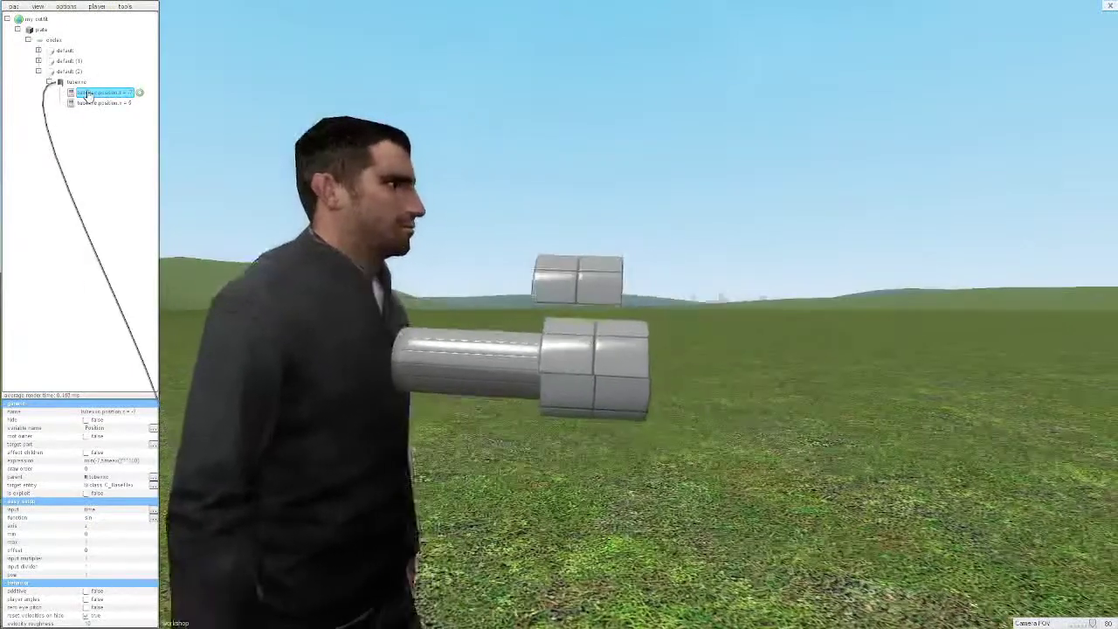
{"action": "right_click", "coordinate": [89, 91]}
{"action": "left_click", "coordinate": [142, 249]}
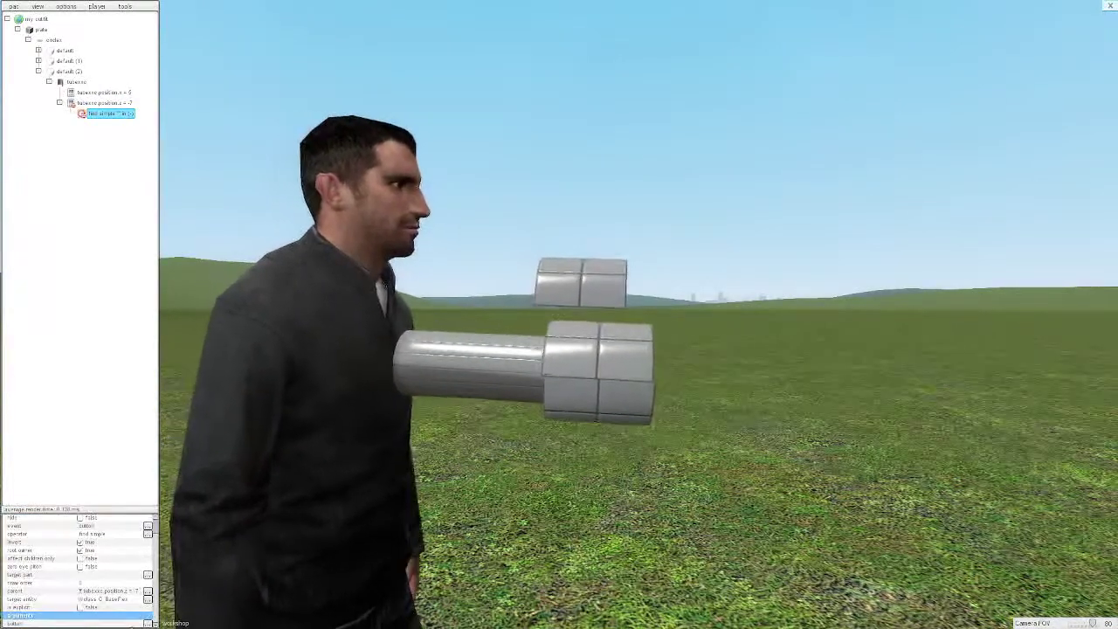
Paste a copy of the inverted button event under the x position proxy.
{"action": "left_click", "coordinate": [103, 92]}
{"action": "right_click", "coordinate": [103, 93]}
{"action": "left_click", "coordinate": [127, 114]}
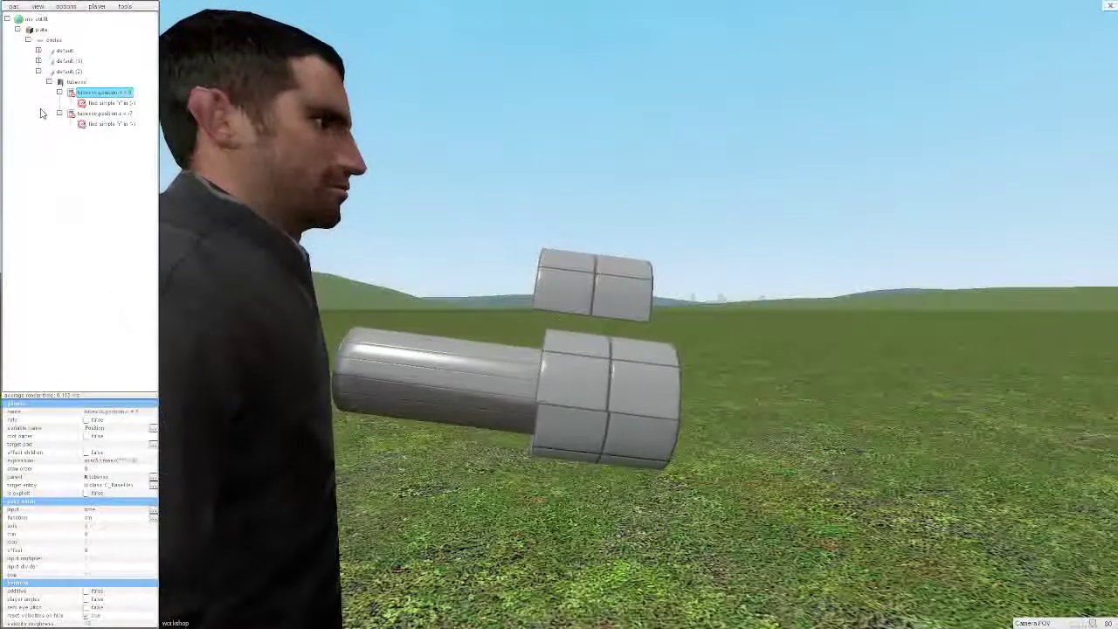
Clone the tube piece's x and z position proxies together with their button events.
{"action": "left_click", "coordinate": [59, 113]}
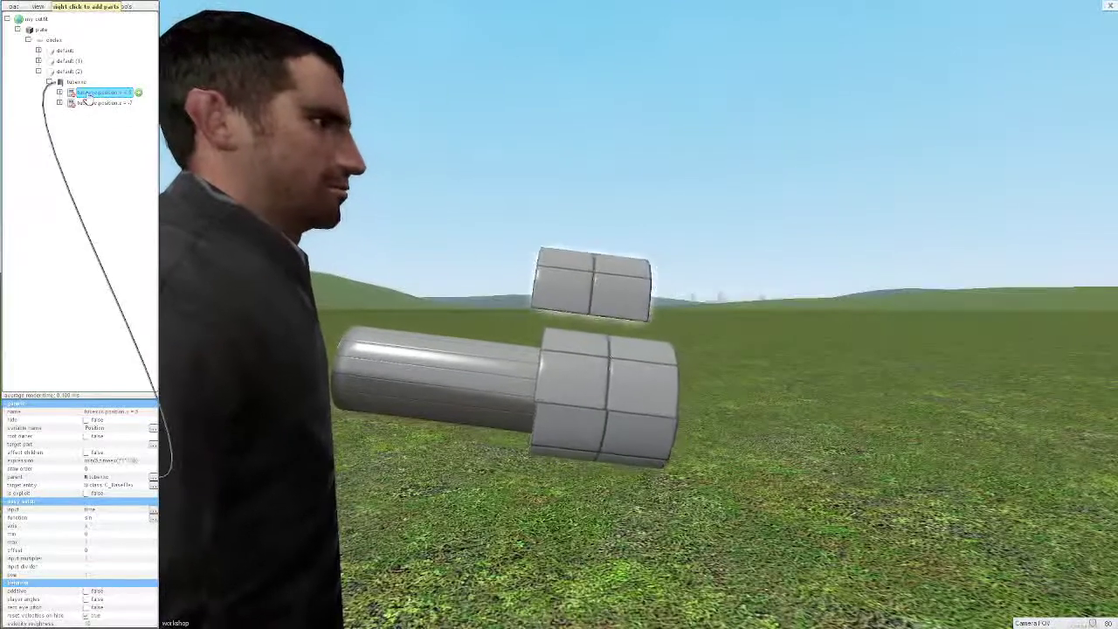
{"action": "right_click", "coordinate": [88, 94]}
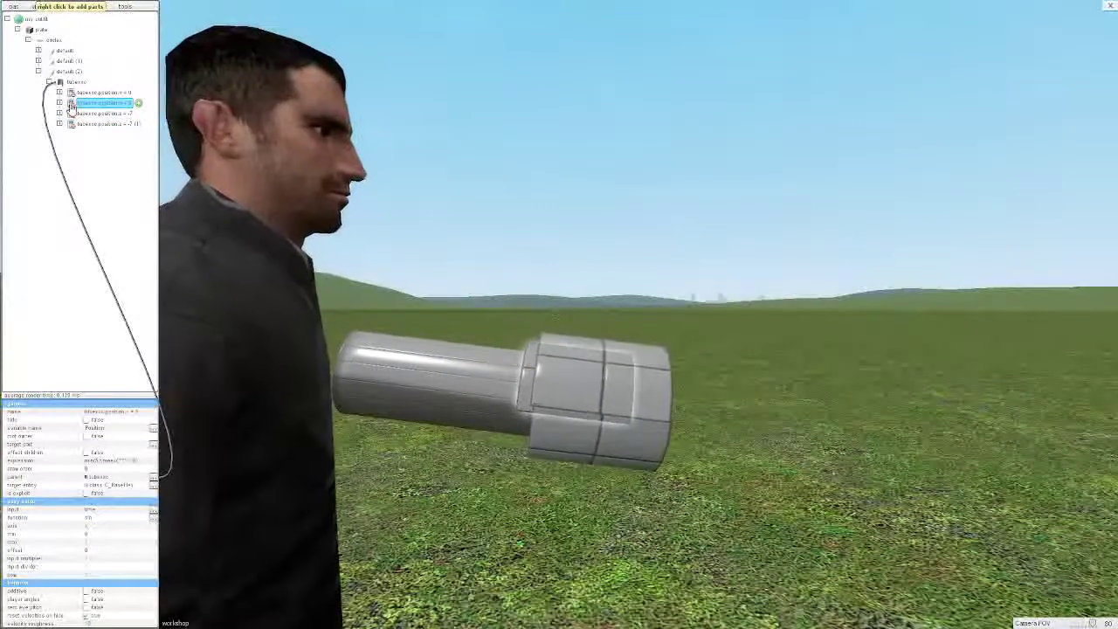
{"action": "left_click_drag", "start_coordinate": [73, 106], "coordinate": [61, 104]}
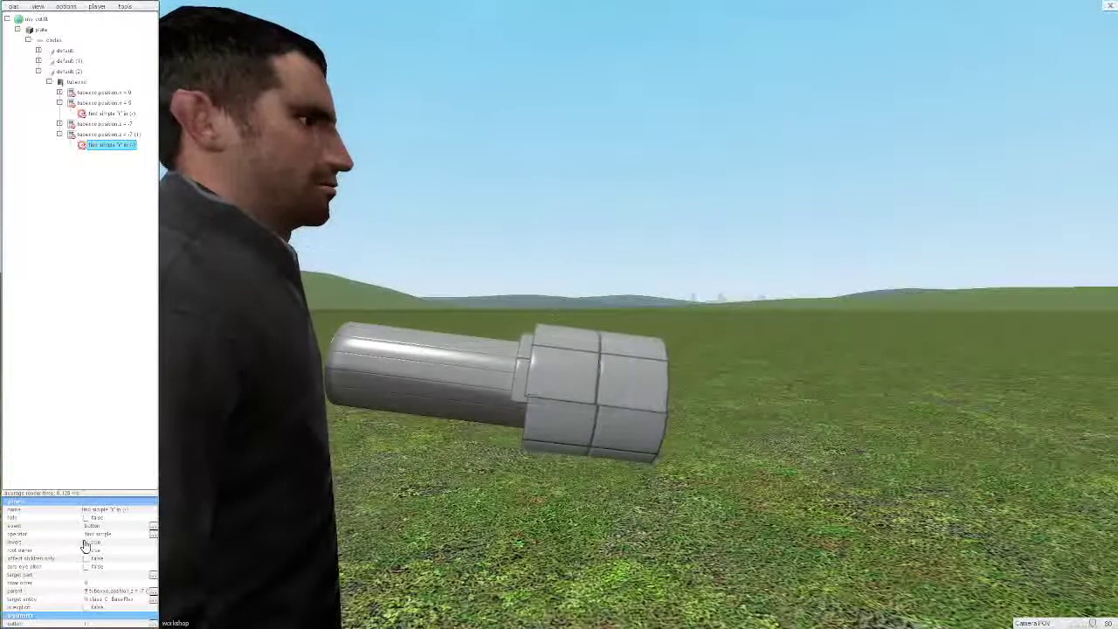
Turn off invert on the button events of one x position proxy and the cloned z position proxy.
{"action": "left_click", "coordinate": [85, 543]}
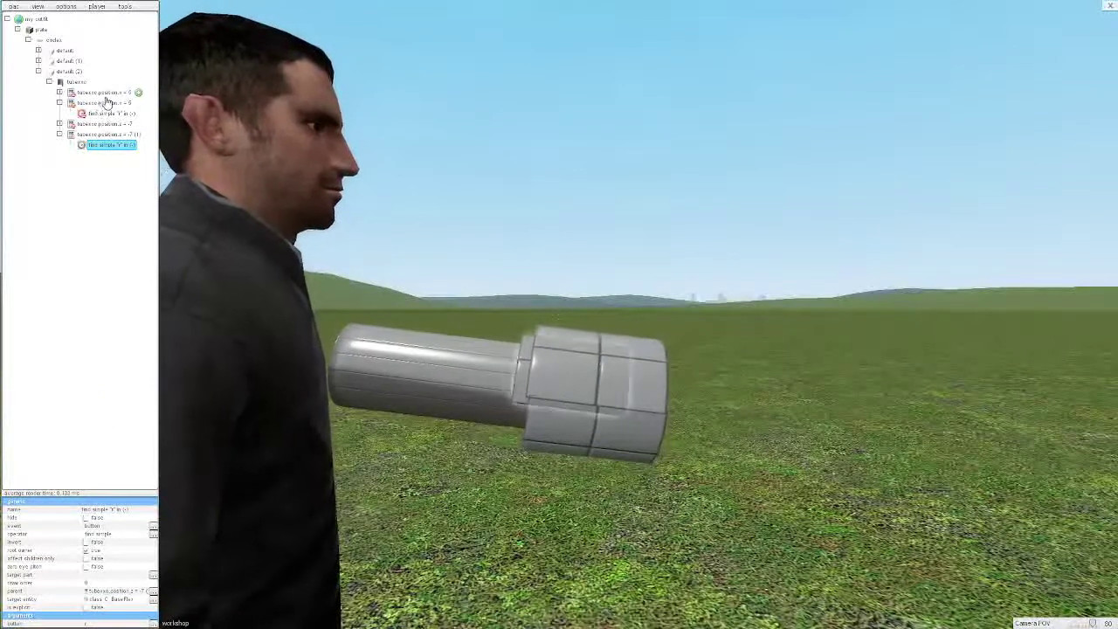
{"action": "left_click", "coordinate": [86, 543]}
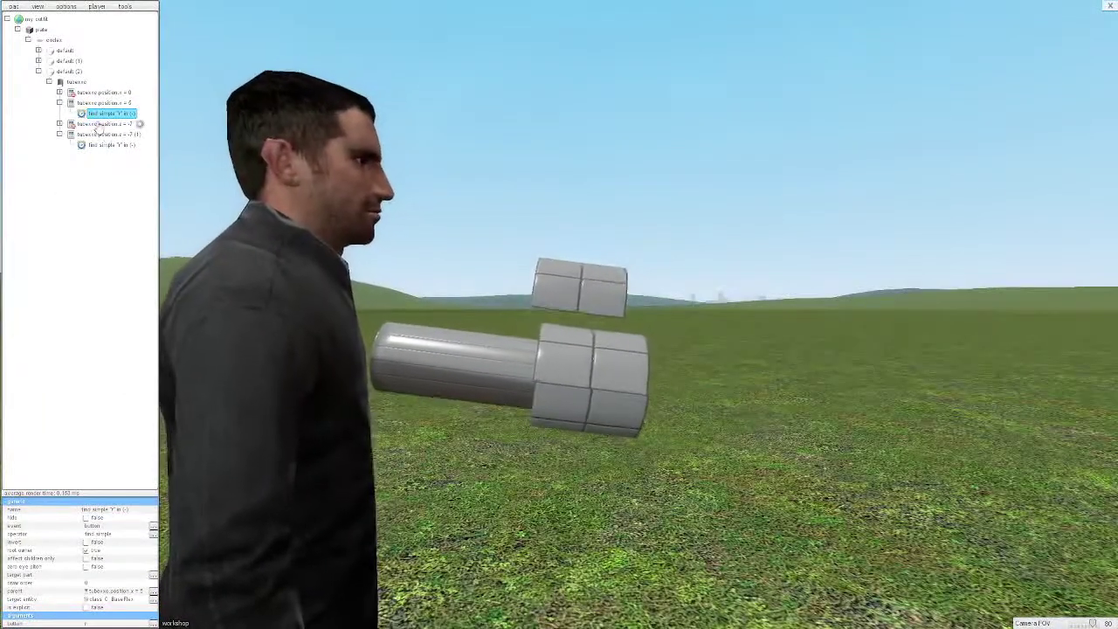
{"action": "left_click", "coordinate": [97, 145]}
{"action": "left_click", "coordinate": [107, 113]}
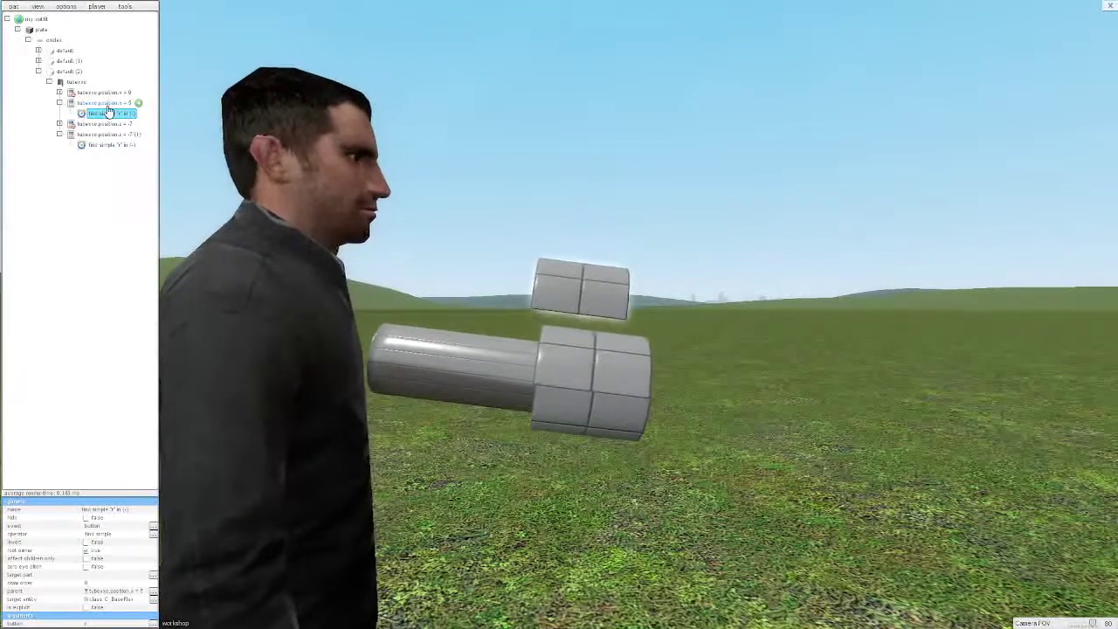
{"action": "left_click", "coordinate": [107, 104]}
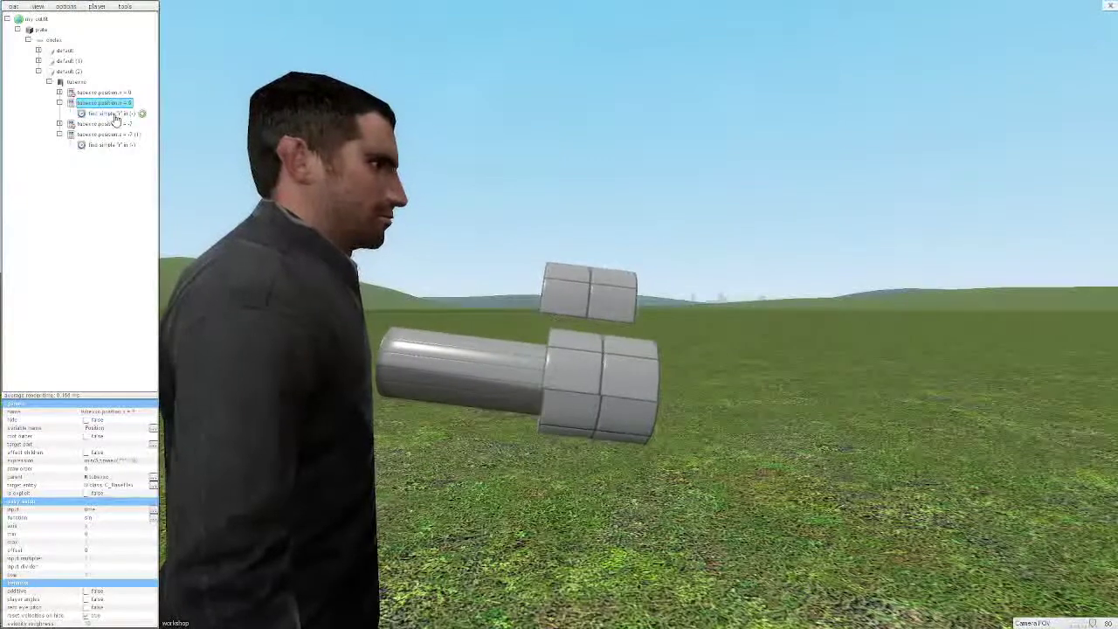
Replace the cloned x position proxy's expression with a max() formula that counts down to 0 using timeex() multiplied by 100.
{"action": "key", "text": "BackSpace"}
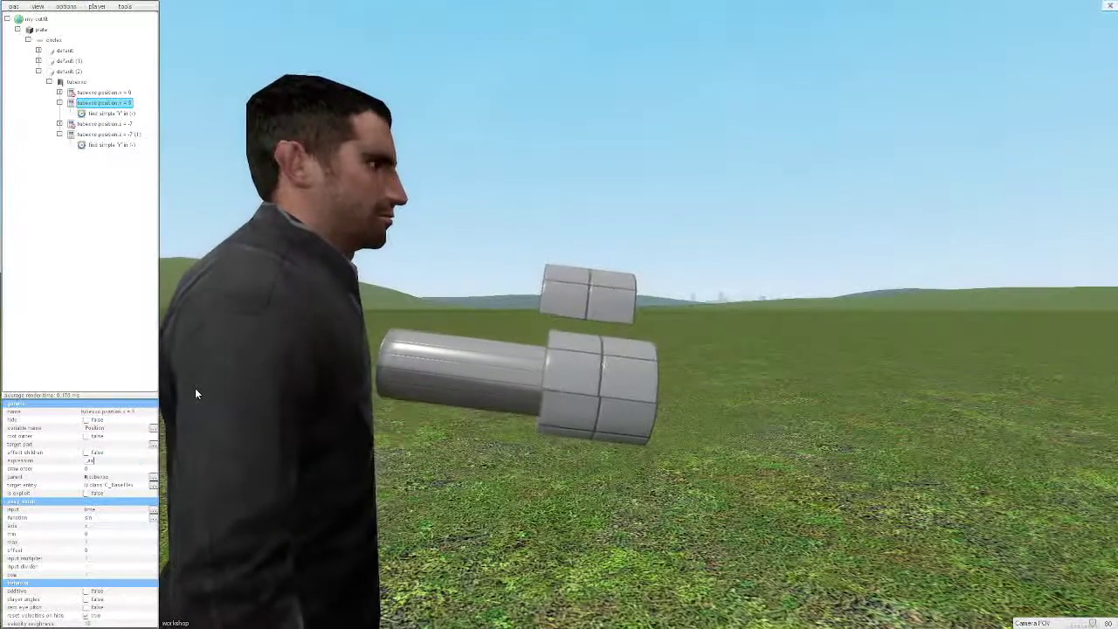
{"action": "type", "text": "max(0,5"}
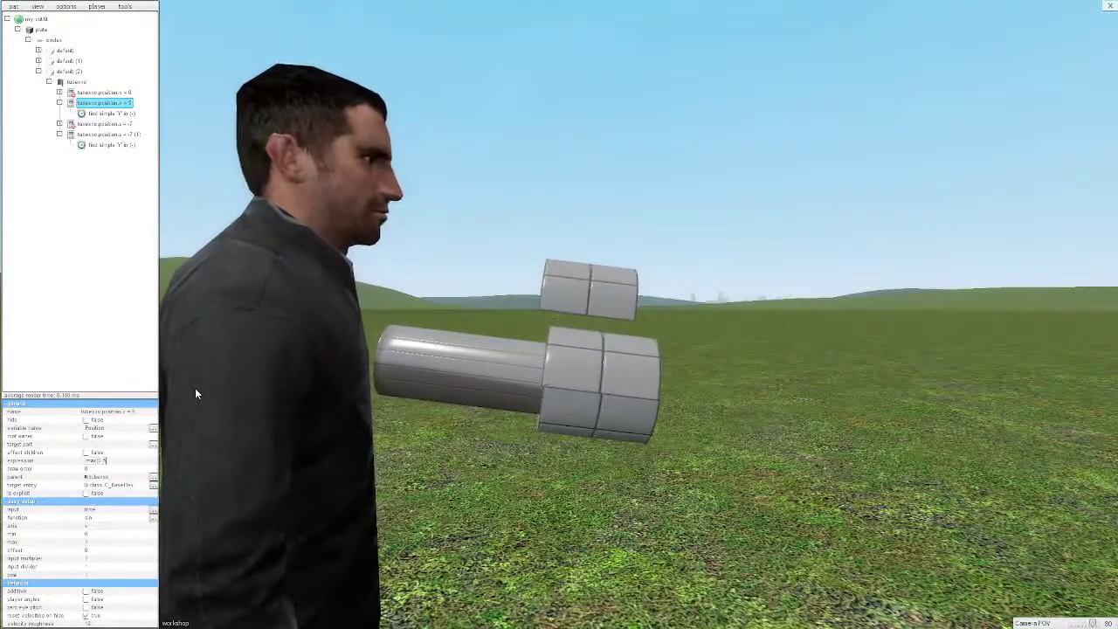
{"action": "type", "text": ",6-("}
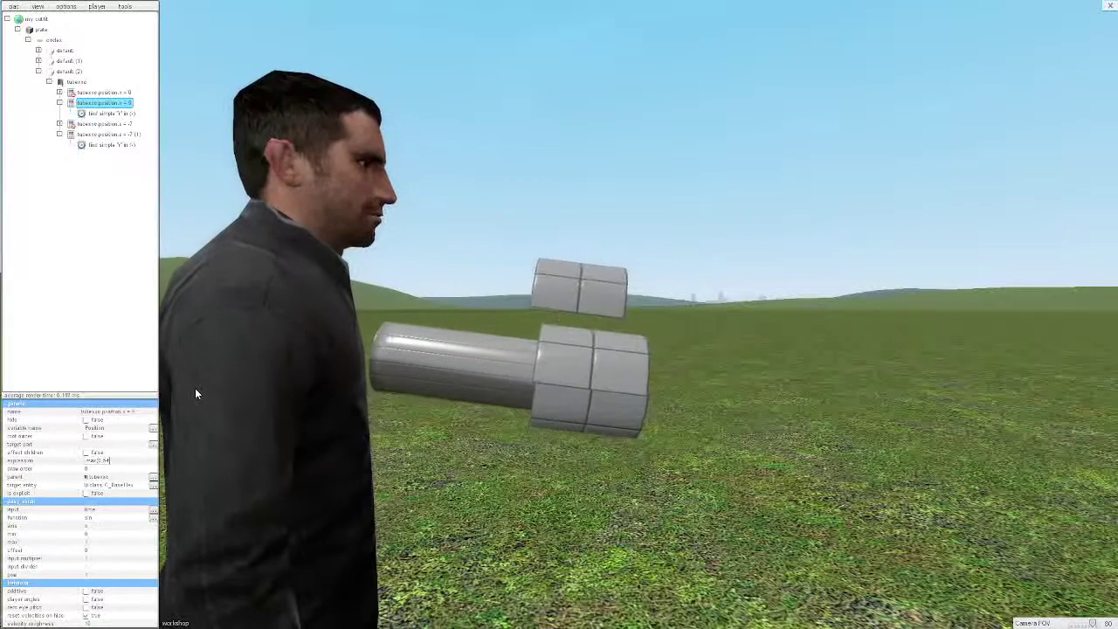
{"action": "type", "text": "timeex()*"}
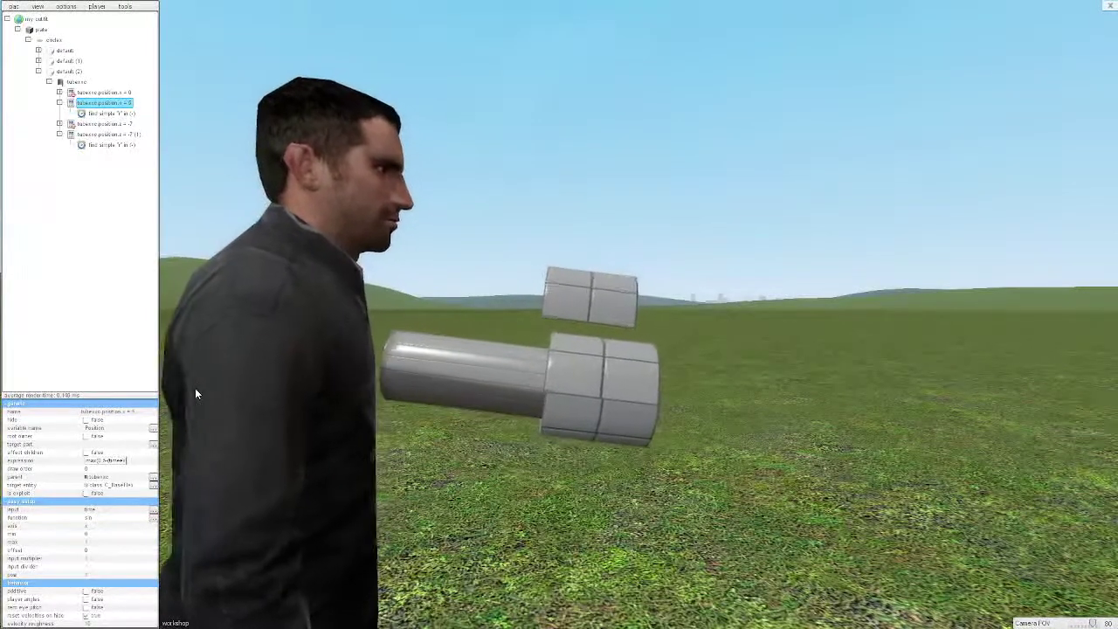
{"action": "type", "text": "1)*"}
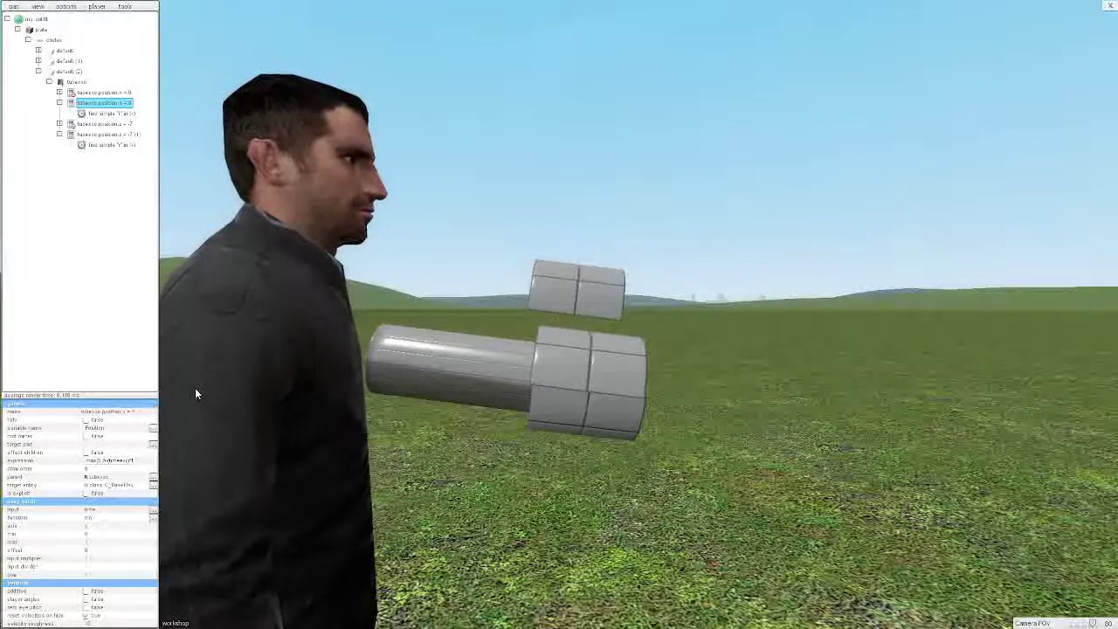
{"action": "type", "text": "100))"}
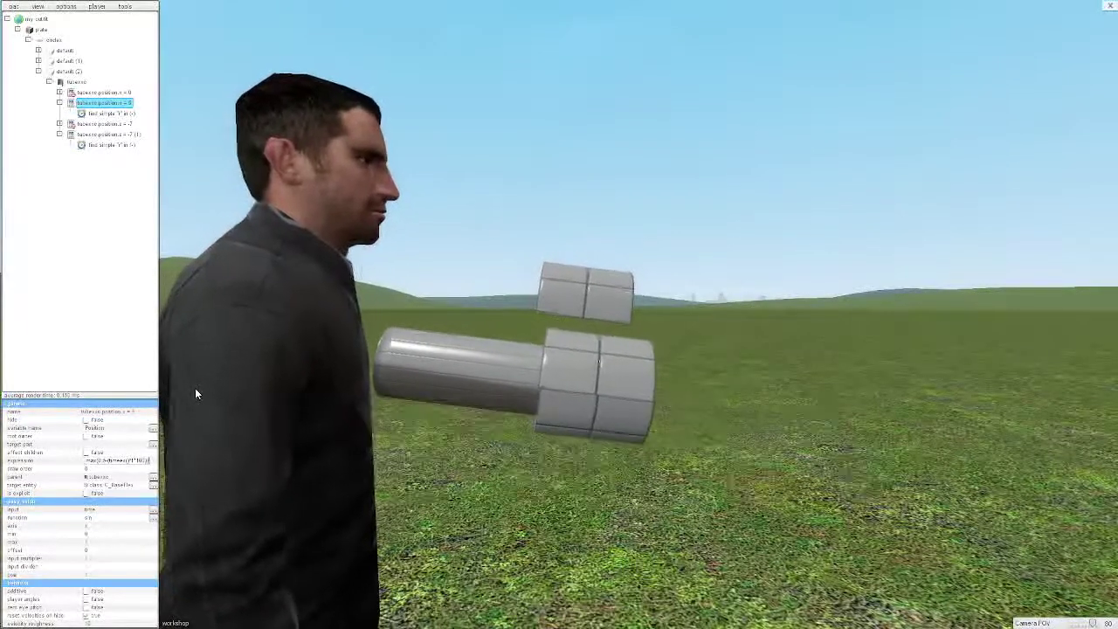
{"action": "key", "text": "Return"}
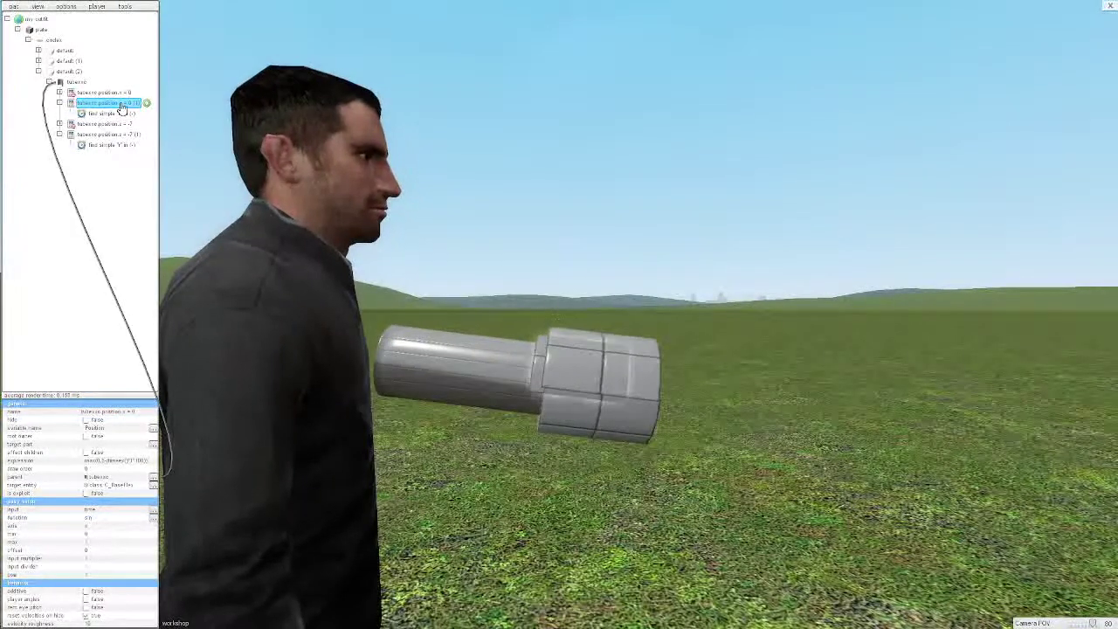
Give the cloned z position proxy the same countdown expression, with 7 as the starting value.
{"action": "left_click", "coordinate": [135, 461]}
{"action": "left_click", "coordinate": [93, 135]}
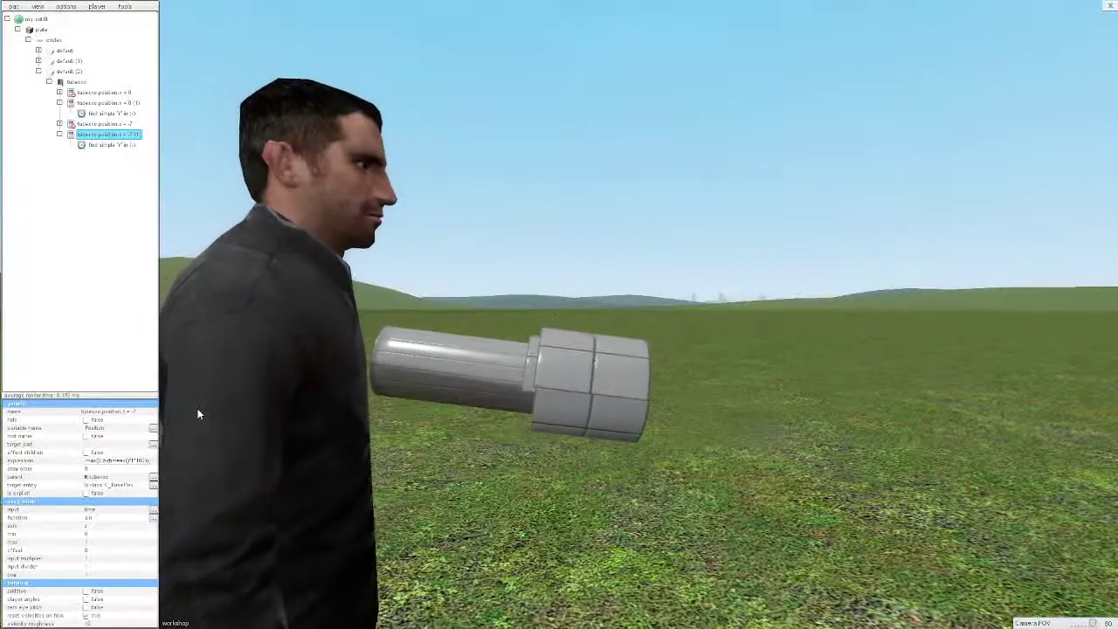
{"action": "type", "text": "7-"}
{"action": "key", "text": "Return"}
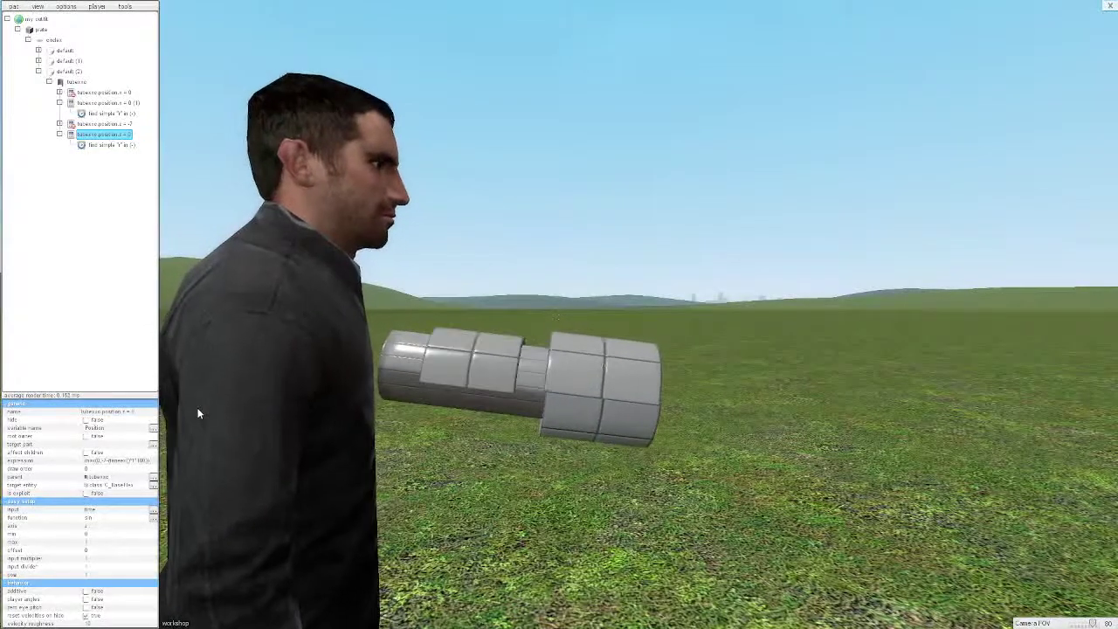
Test the sliding tube piece in game and check the expression of the original z position proxy.
{"action": "key", "text": "ctrl+e"}
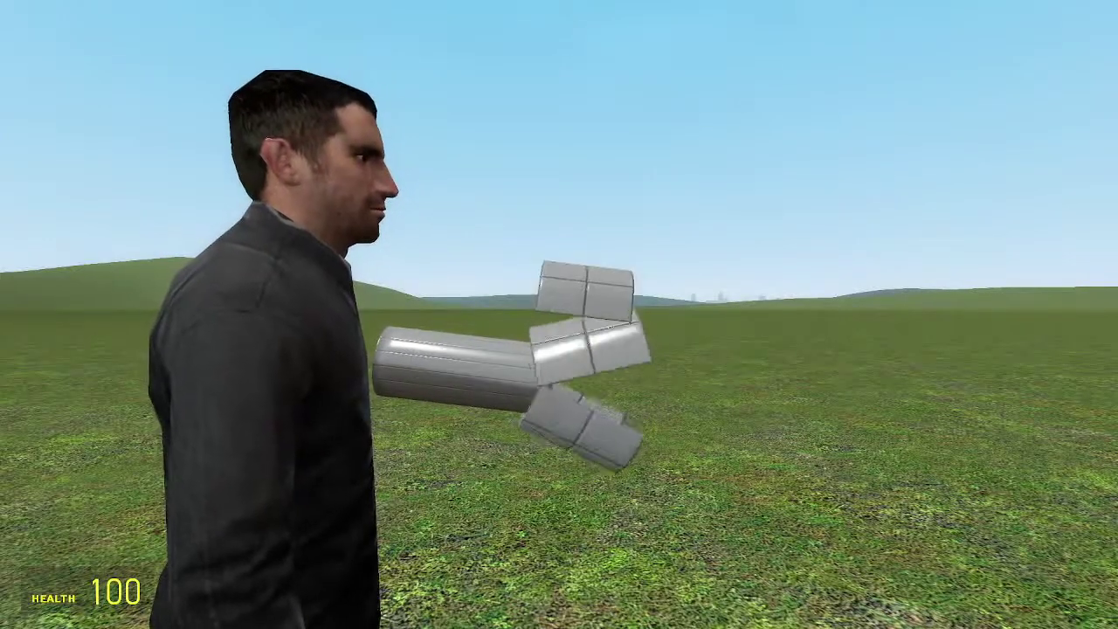
{"action": "key", "text": "ctrl+e"}
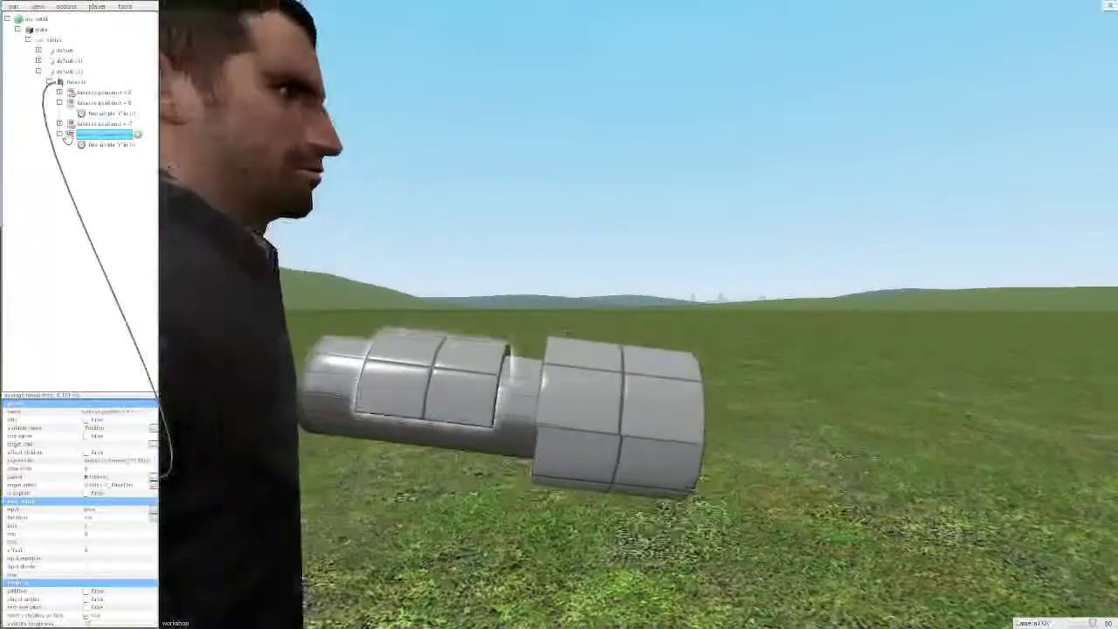
{"action": "left_click", "coordinate": [59, 135]}
{"action": "left_click", "coordinate": [59, 103]}
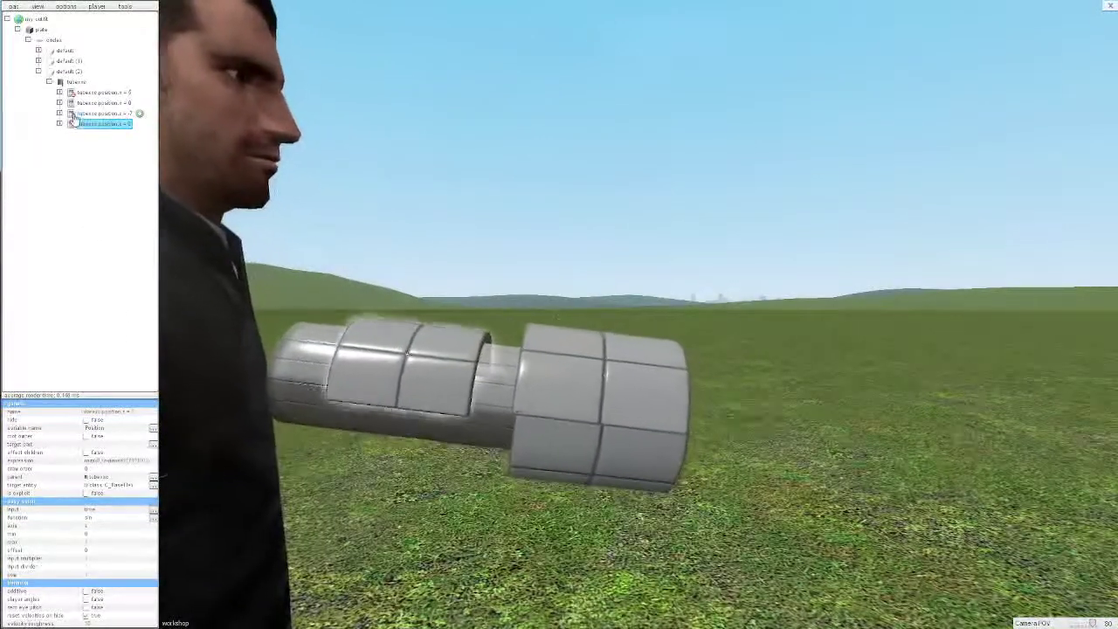
{"action": "left_click", "coordinate": [75, 115]}
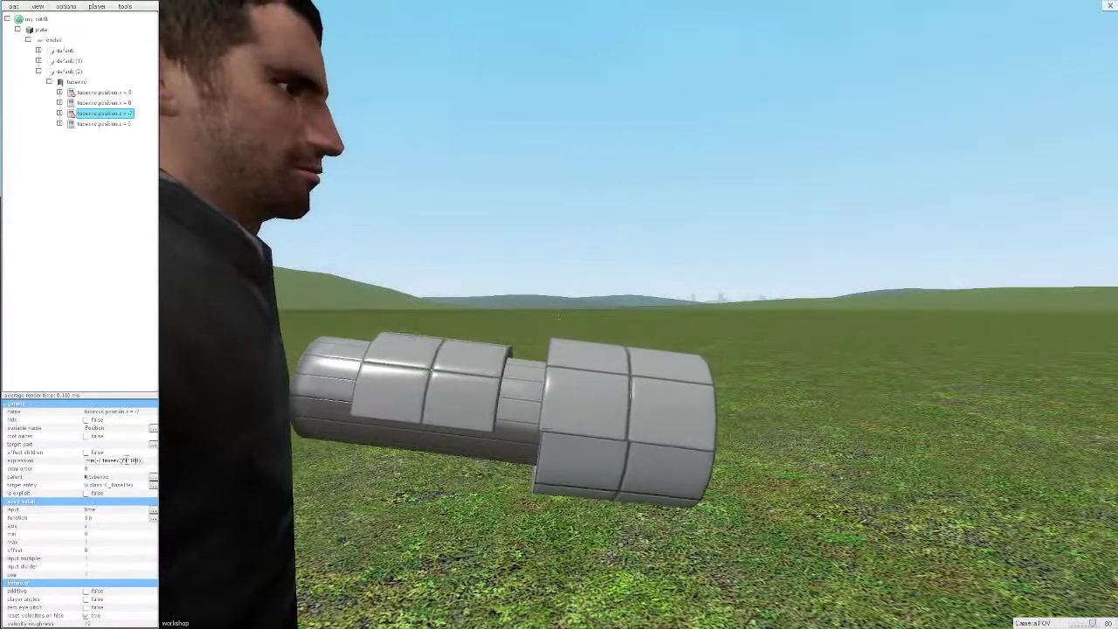
{"action": "left_click", "coordinate": [124, 300]}
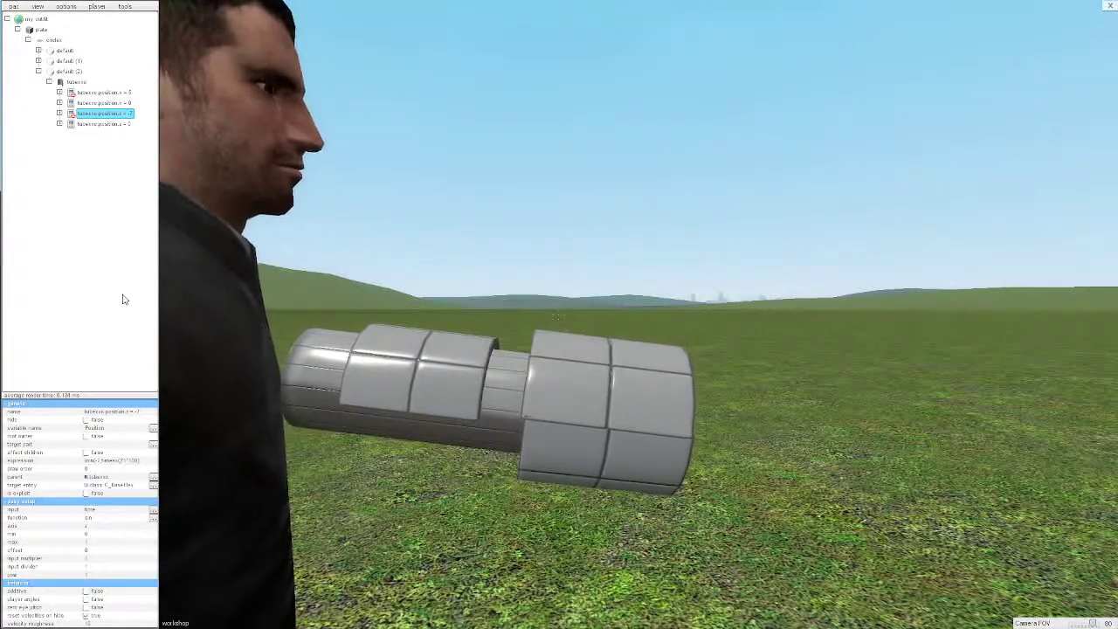
Expand the default and default (1) pieces and inspect the closing angle proxy of default (1).
{"action": "key", "text": "s"}
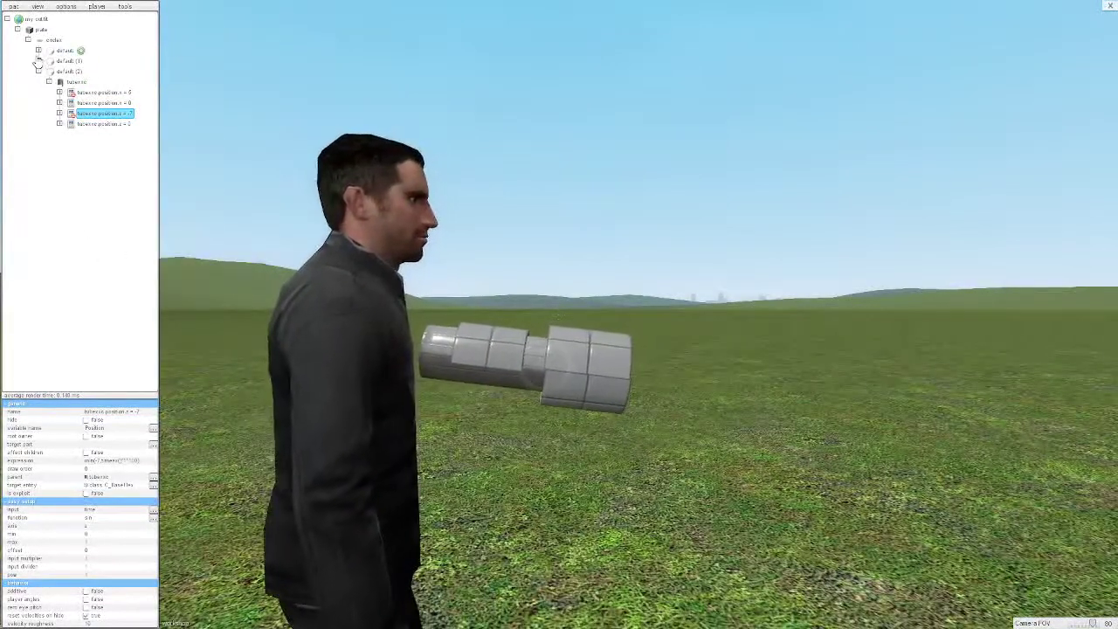
{"action": "left_click", "coordinate": [38, 72]}
{"action": "left_click", "coordinate": [38, 62]}
{"action": "left_click", "coordinate": [39, 53]}
{"action": "left_click", "coordinate": [39, 52]}
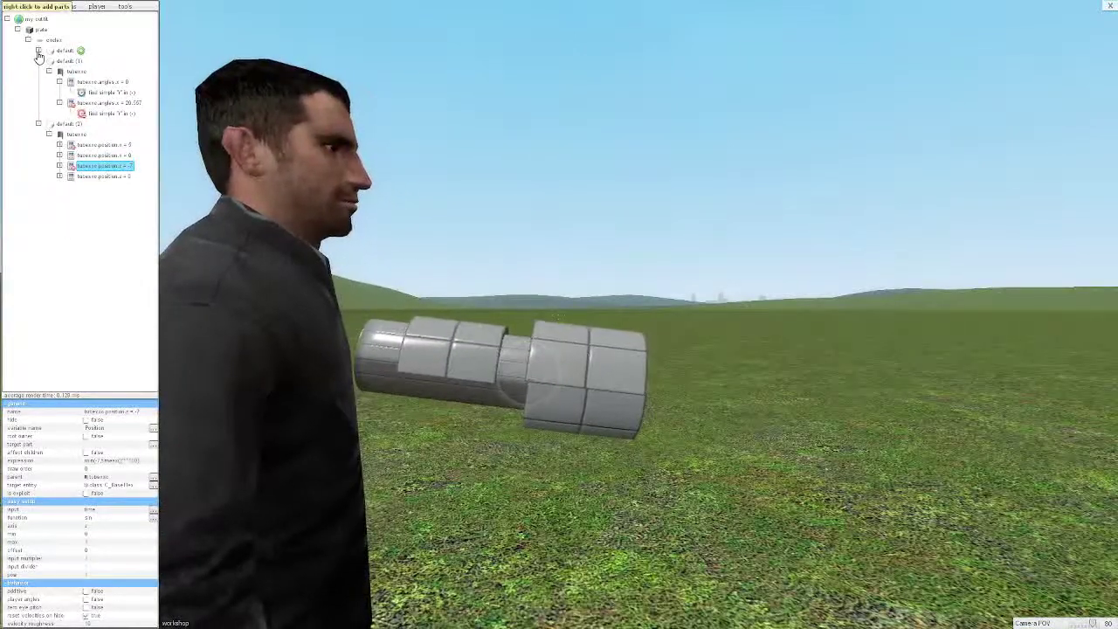
{"action": "left_click", "coordinate": [38, 50]}
{"action": "left_click", "coordinate": [72, 114]}
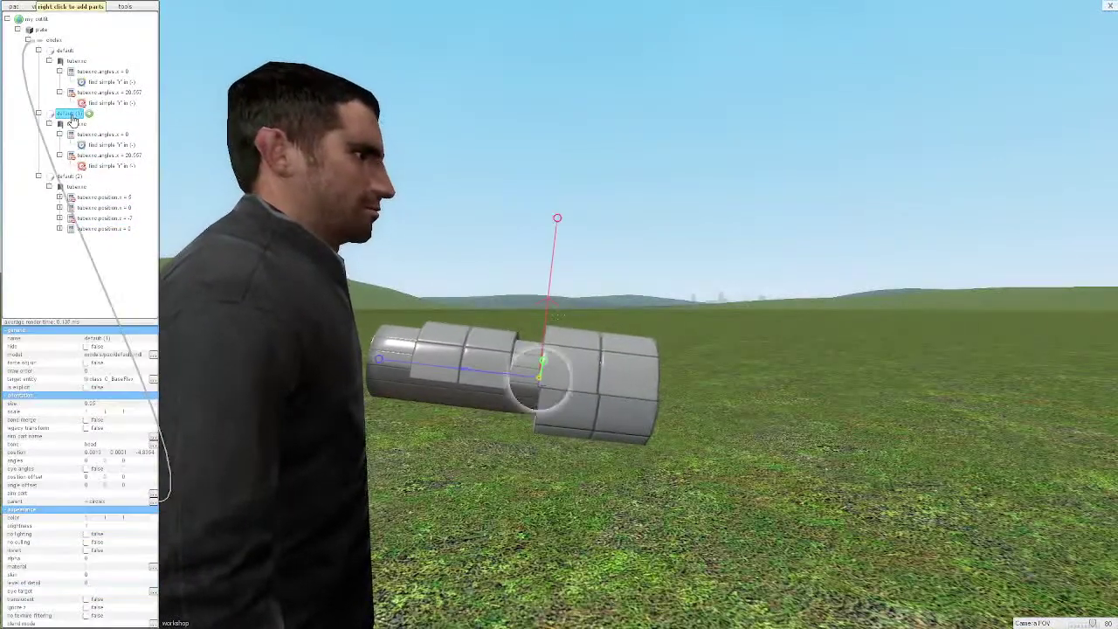
{"action": "left_click", "coordinate": [76, 138]}
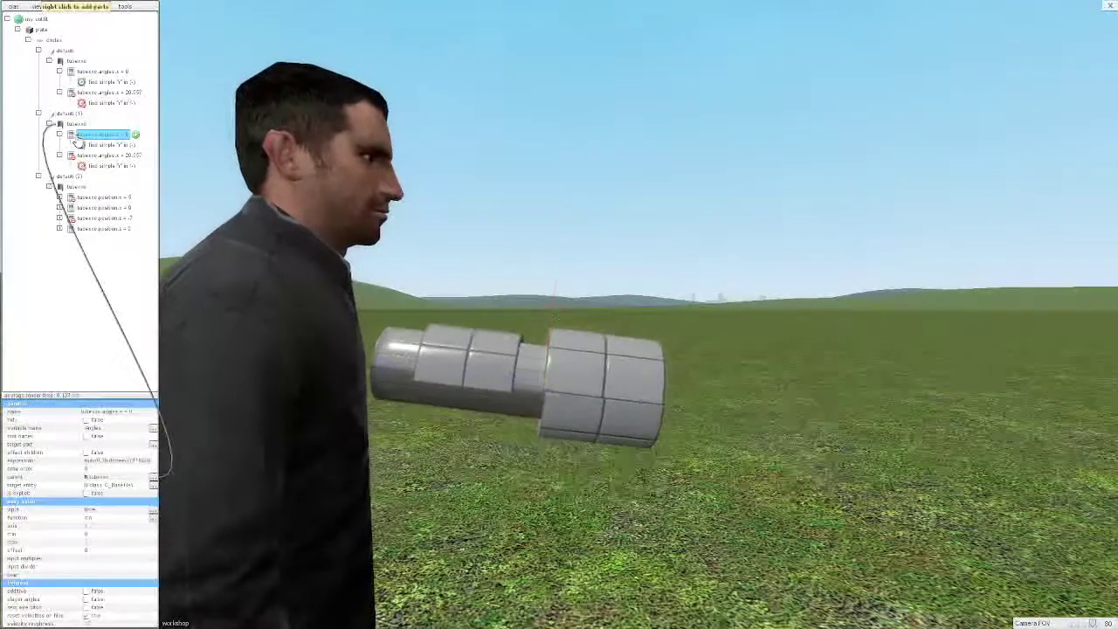
Test in game how the angled tube pieces open and close together with the sliding piece.
{"action": "key", "text": "d"}
{"action": "key", "text": "a"}
{"action": "key", "text": "ctrl+e"}
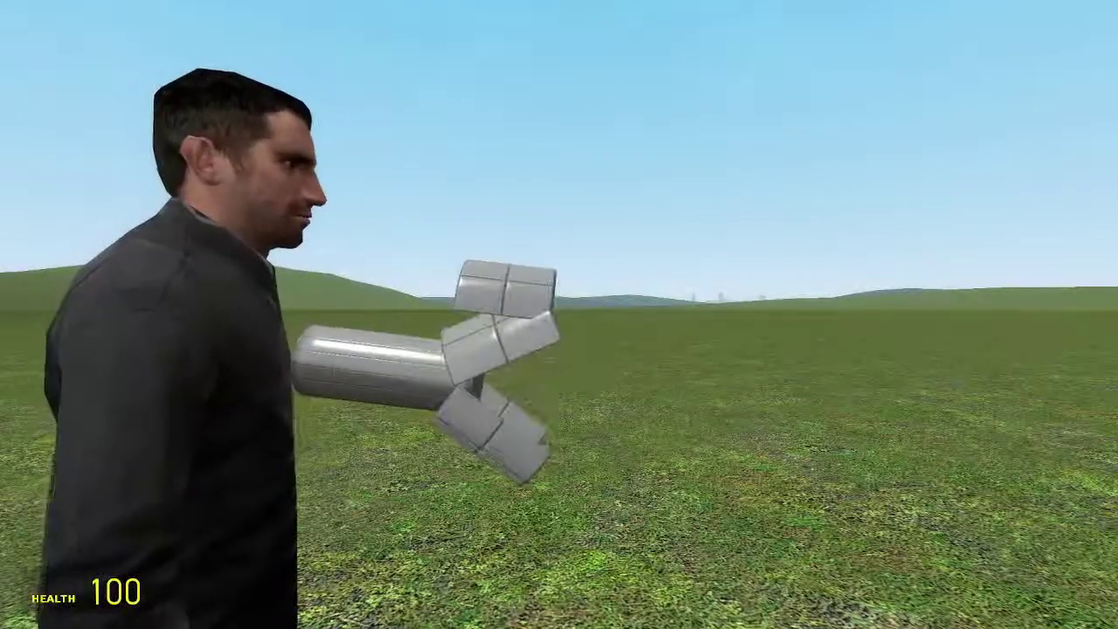
{"action": "key", "text": "ctrl+e"}
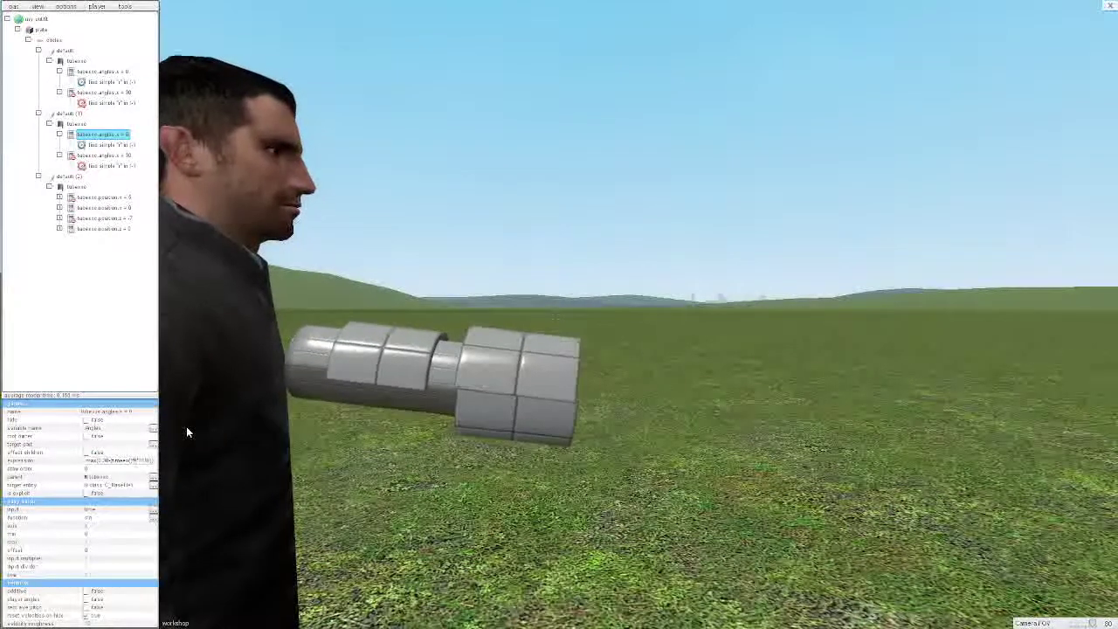
{"action": "key", "text": "ctrl+e"}
{"action": "key", "text": "r"}
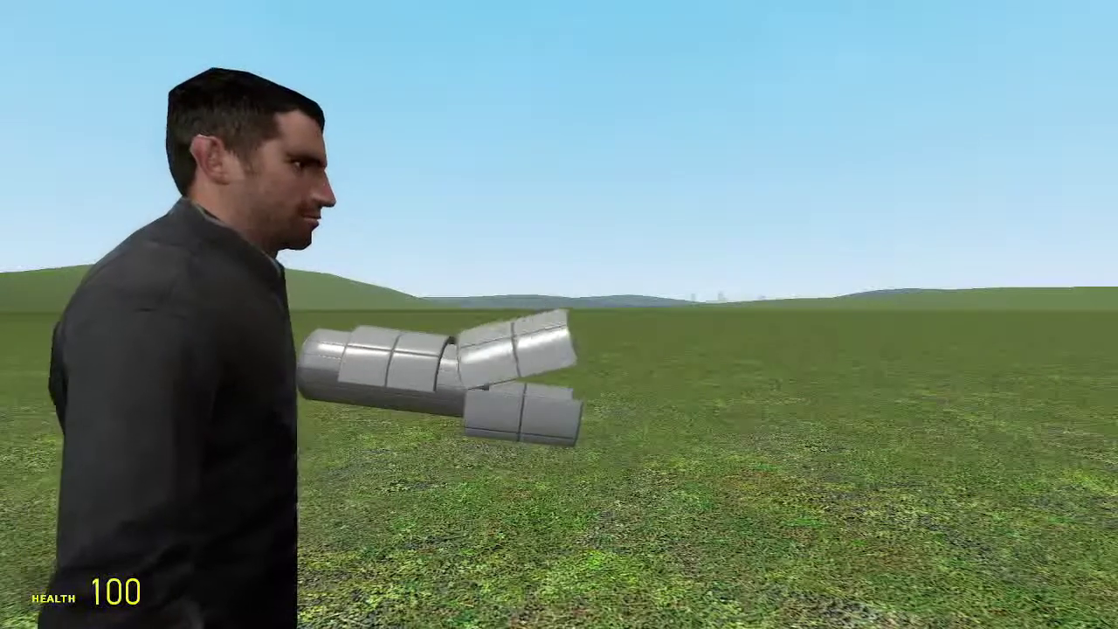
{"action": "key", "text": "ctrl+e"}
Edit the timeex() multiplier in the expression of default (1)'s opening angle proxy.
{"action": "left_click", "coordinate": [98, 156]}
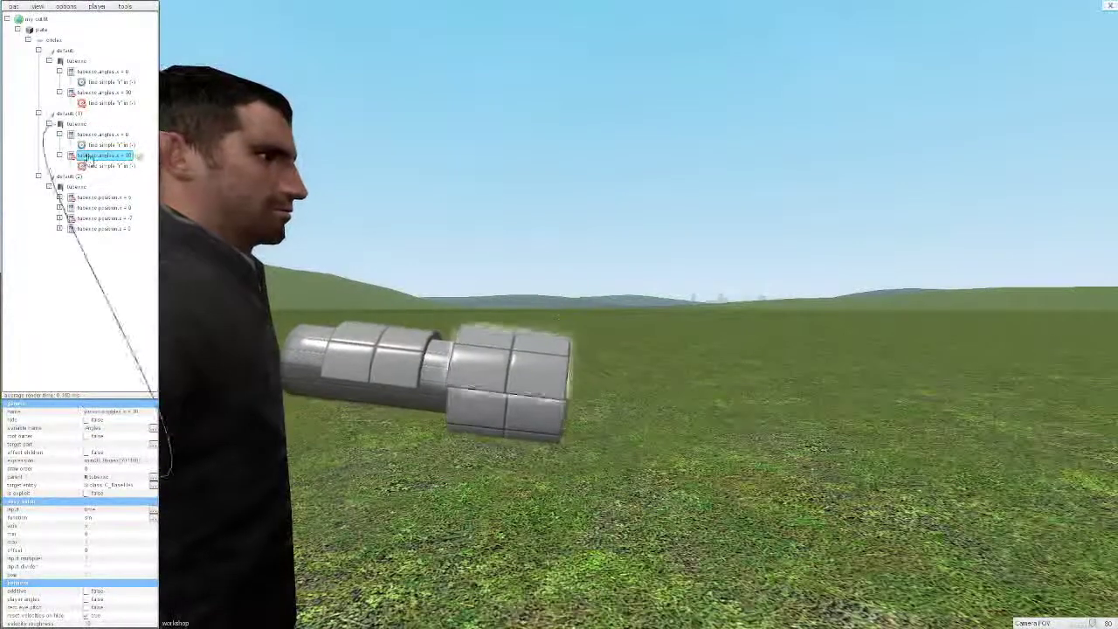
{"action": "double_click", "coordinate": [128, 461]}
{"action": "left_click_drag", "start_coordinate": [130, 462], "coordinate": [126, 461]}
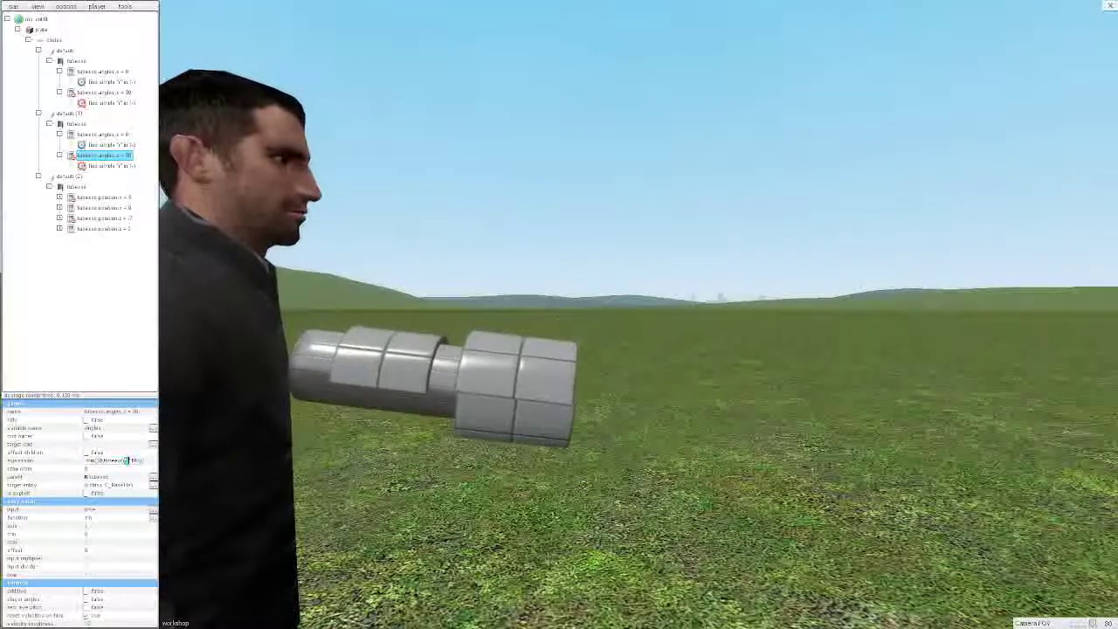
{"action": "left_click", "coordinate": [234, 410]}
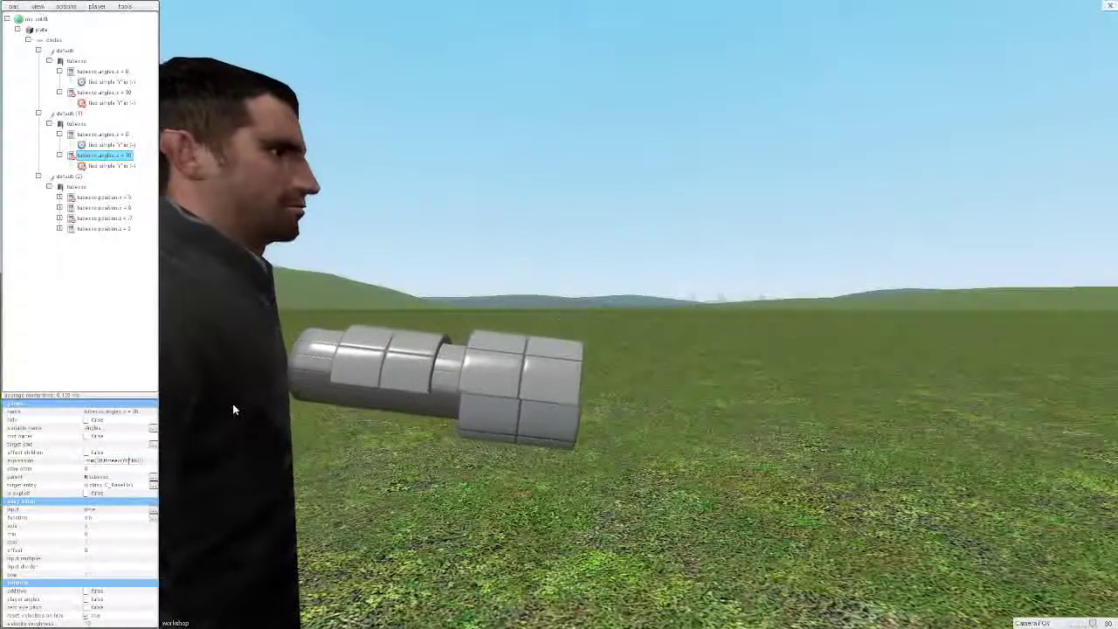
Retest the tube movement in game, and collapse the default and default (1) pieces in the outfit tree.
{"action": "key", "text": "ctrl+e"}
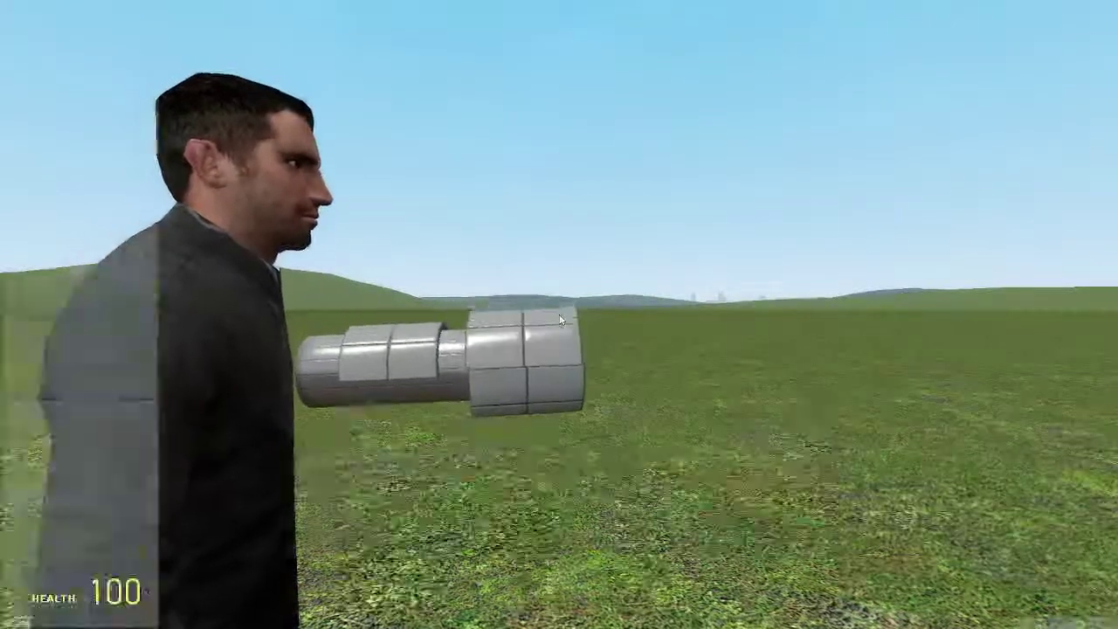
{"action": "key", "text": "ctrl+e"}
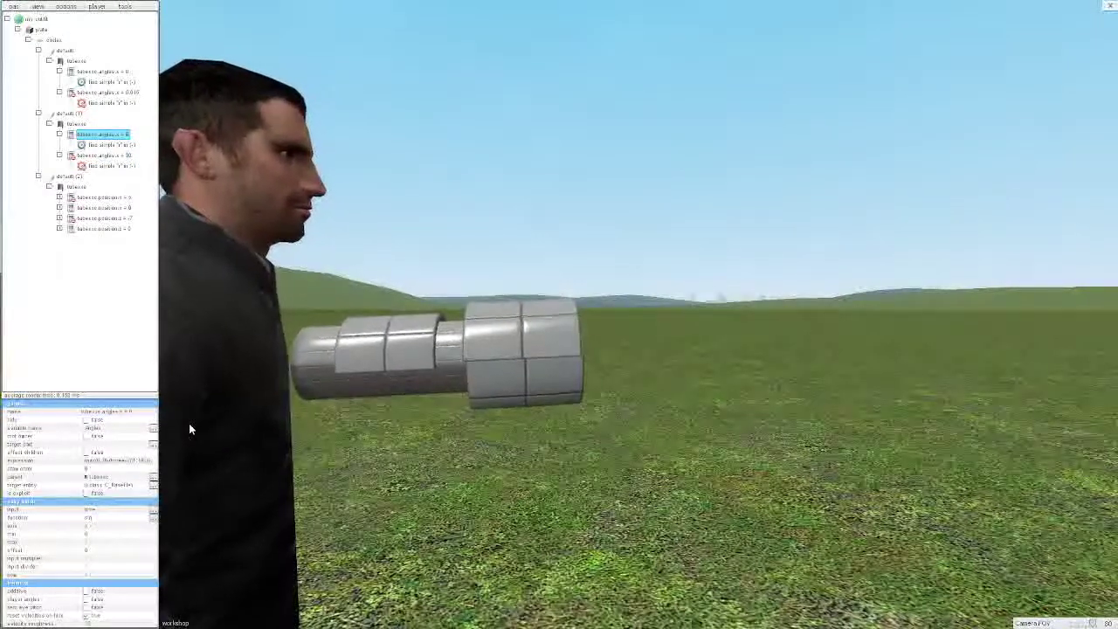
{"action": "left_click", "coordinate": [38, 113]}
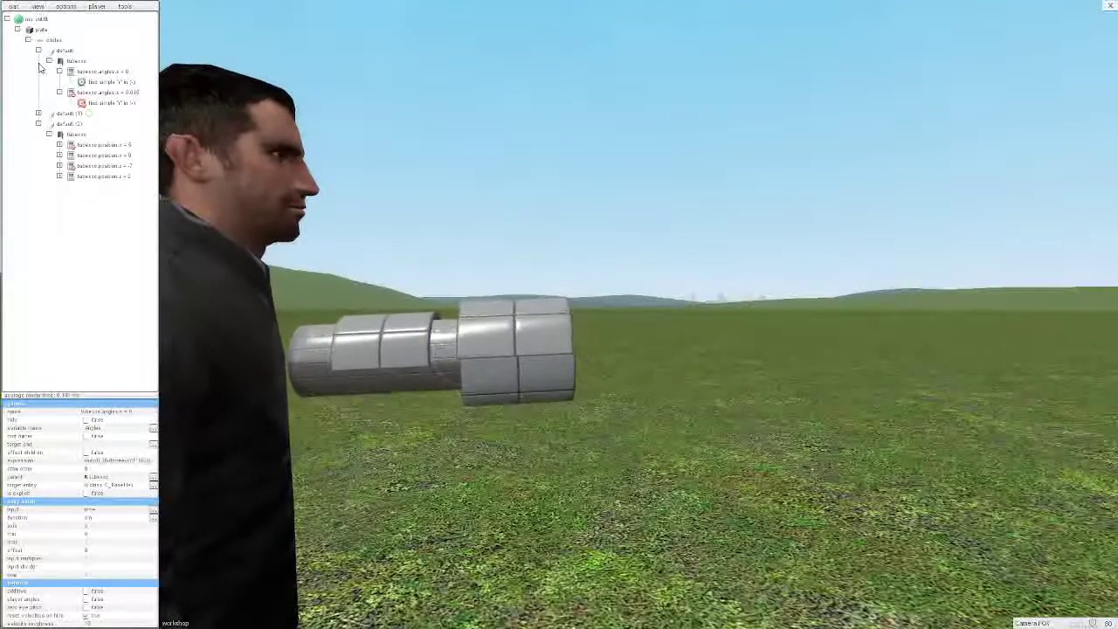
{"action": "left_click", "coordinate": [39, 51]}
{"action": "left_click", "coordinate": [89, 94]}
{"action": "key", "text": "ctrl+e"}
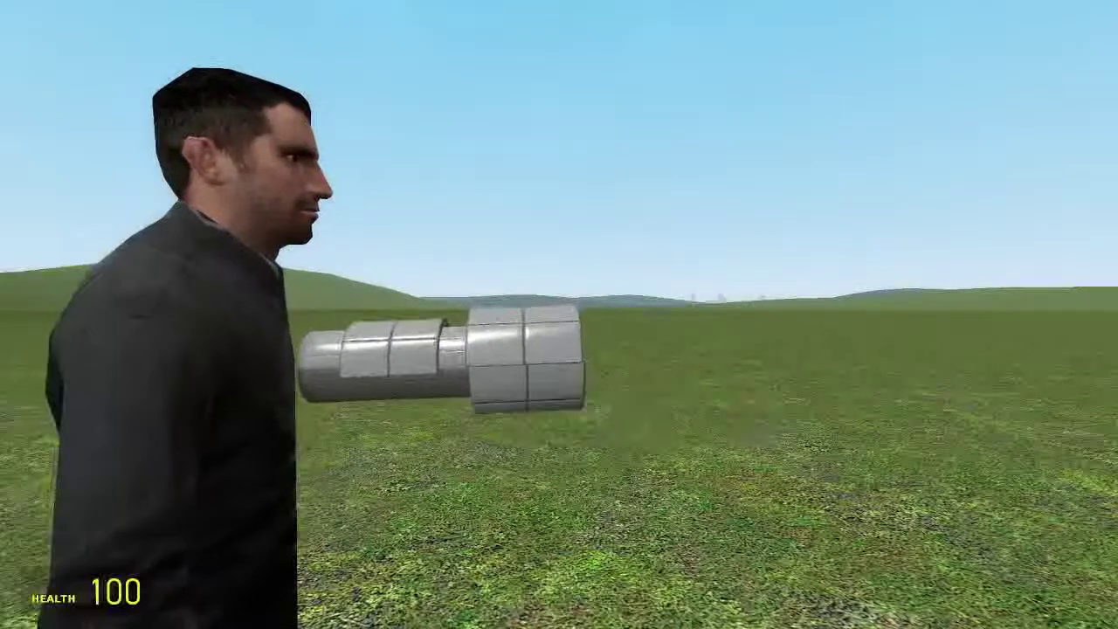